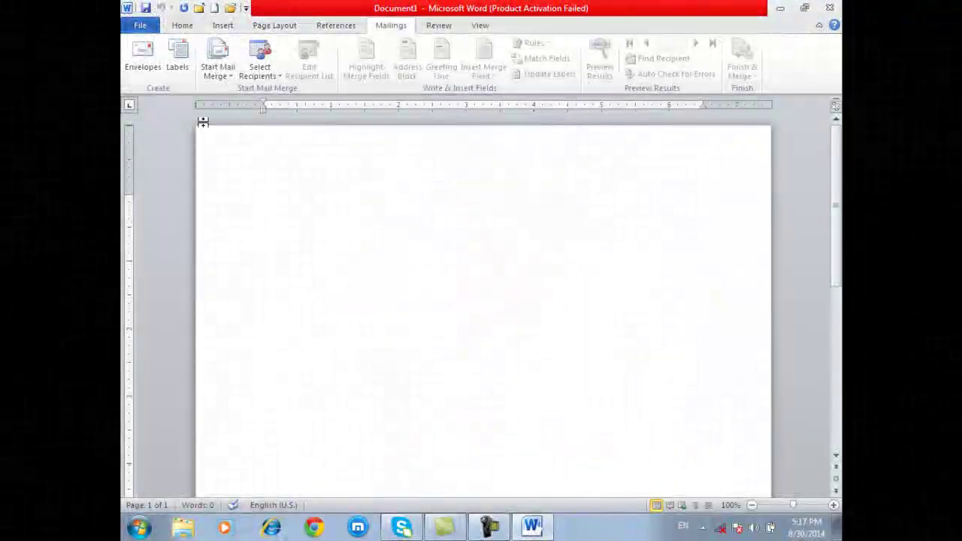
- Generate three paragraphs of sample text with =rand() and add empty lines above them
type("=rand")
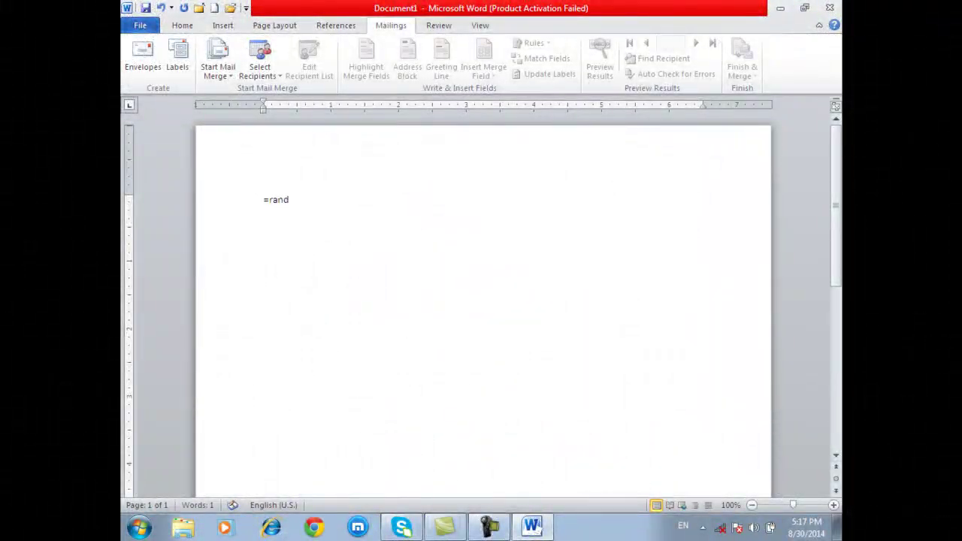
type("()")
key("Return")
key("ctrl+Home")
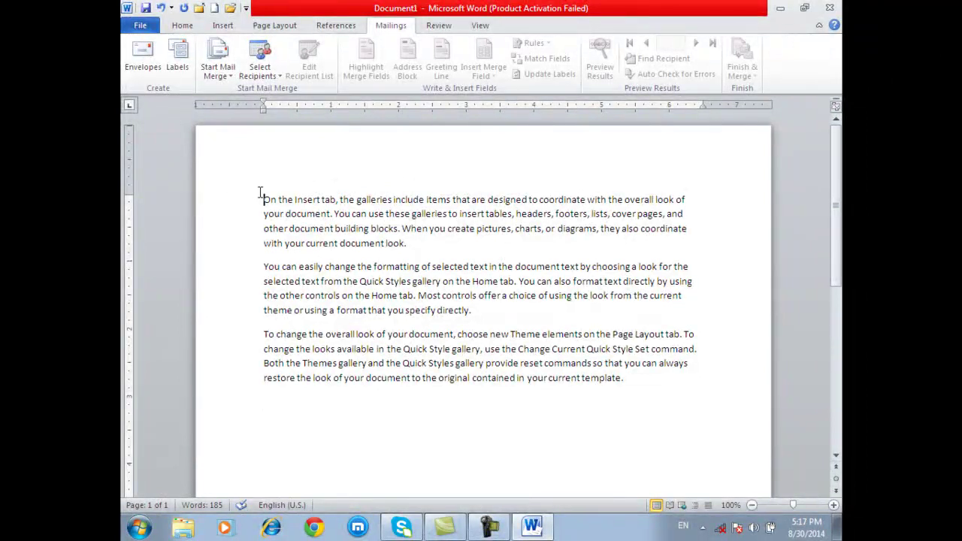
key("Return")
key("Return")
key("Return")
key("Return")
left_click(271, 188)
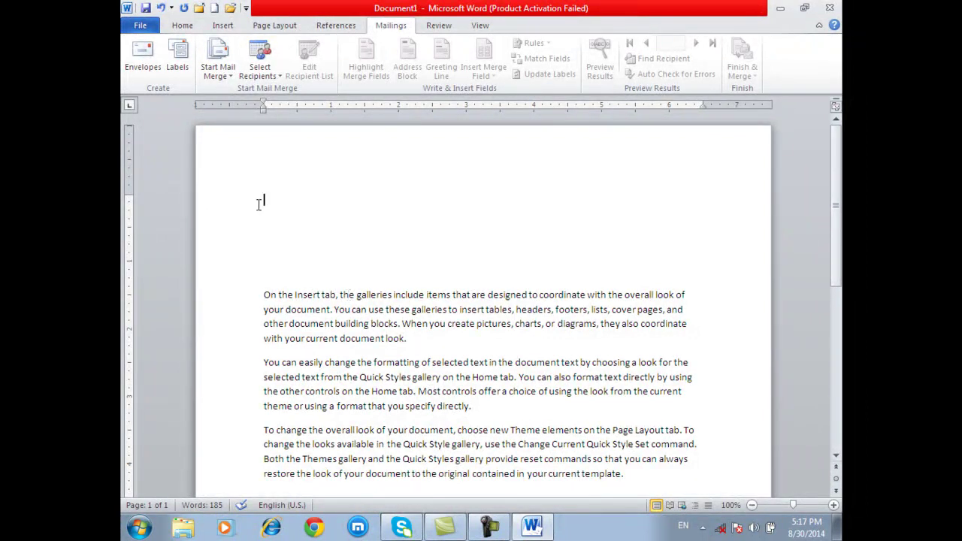
- Enter the recipient's name and two-line address as the envelope's delivery address, keeping the return address
left_click(138, 68)
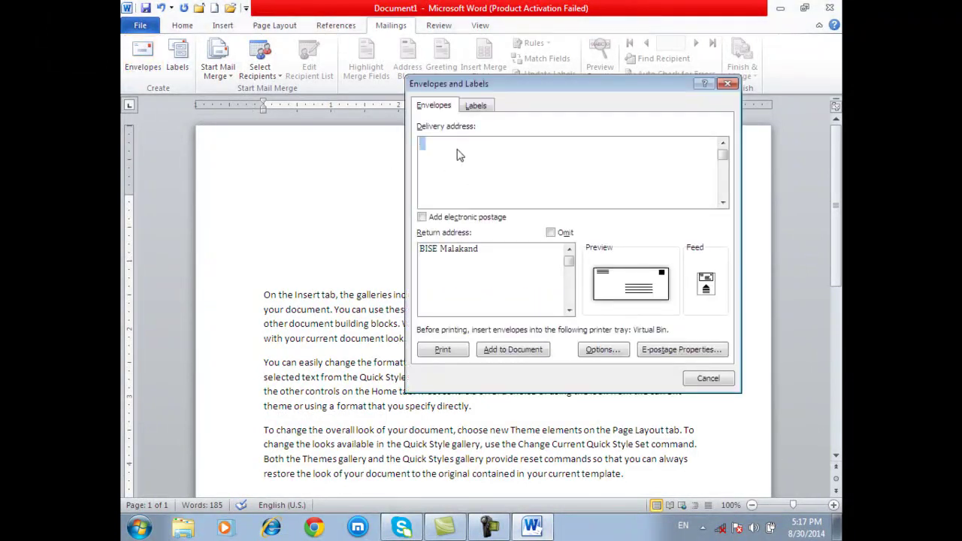
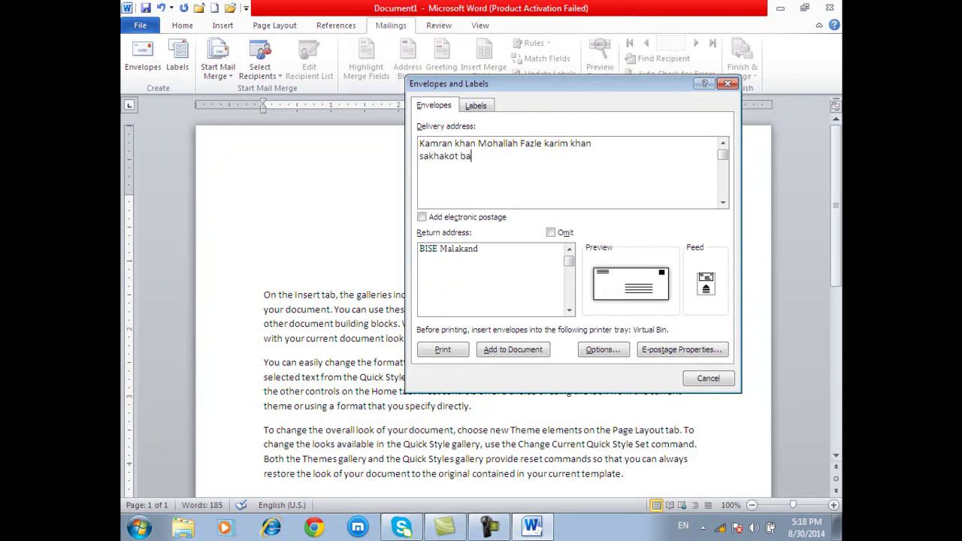
triple_click(487, 249)
left_click(482, 249)
triple_click(496, 169)
left_click(489, 156)
left_click(551, 234)
left_click(552, 234)
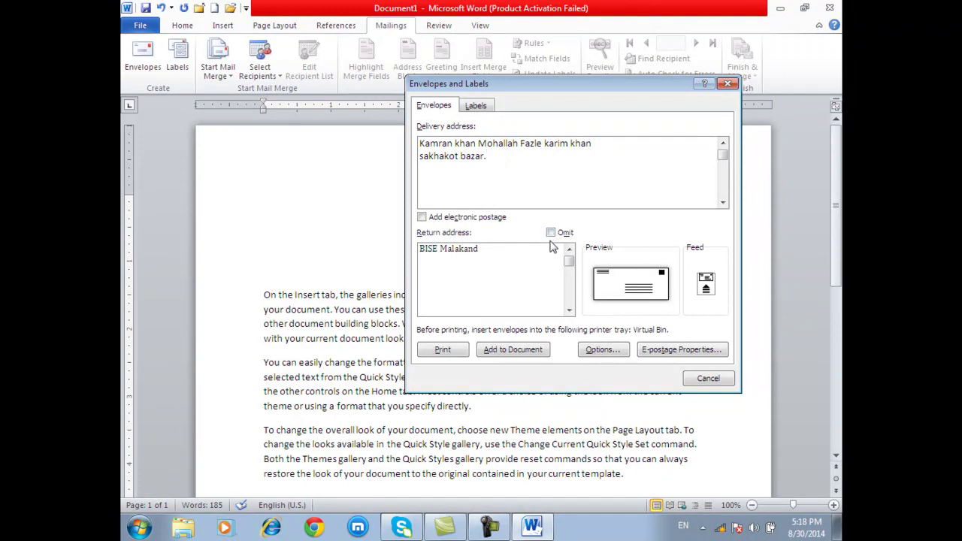
- Browse the Envelope Options size list and leave Size 10 (4 1/8 x 9 1/2 in) selected
left_click(613, 286)
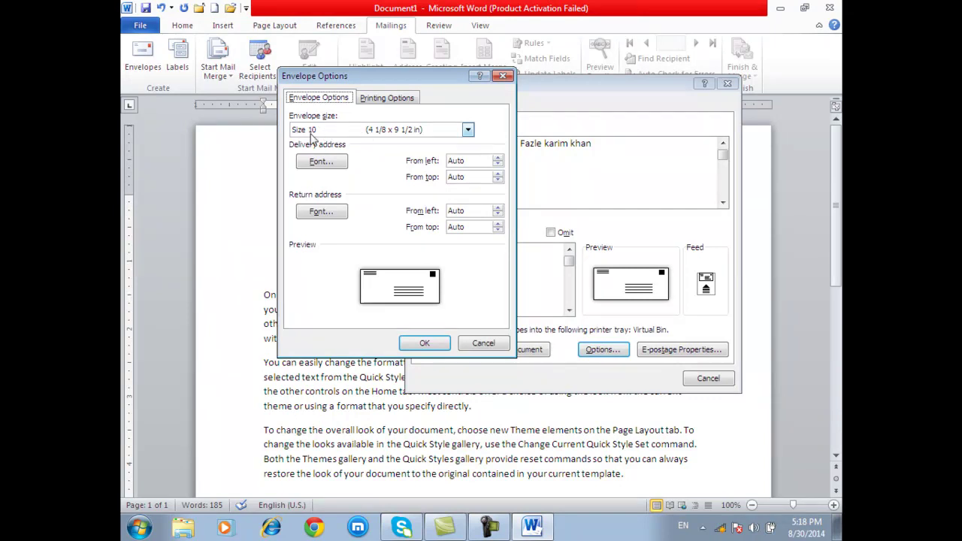
left_click(312, 132)
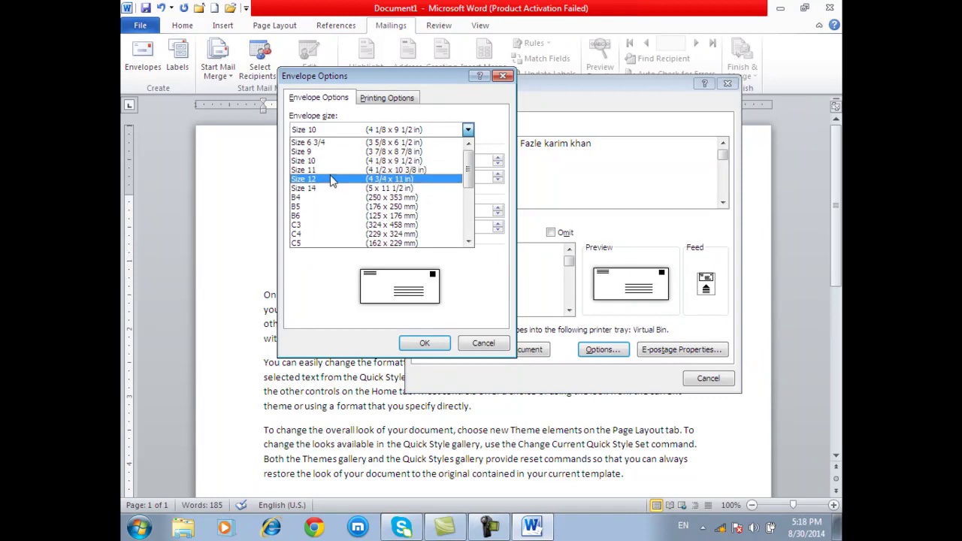
scroll(335, 197, "down", 4)
scroll(339, 206, "down", 1)
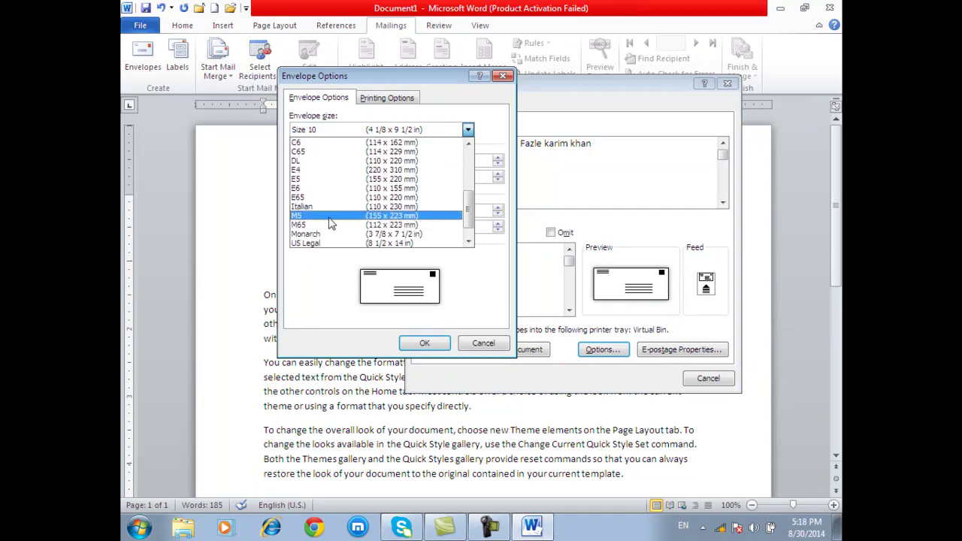
scroll(338, 251, "down", 1)
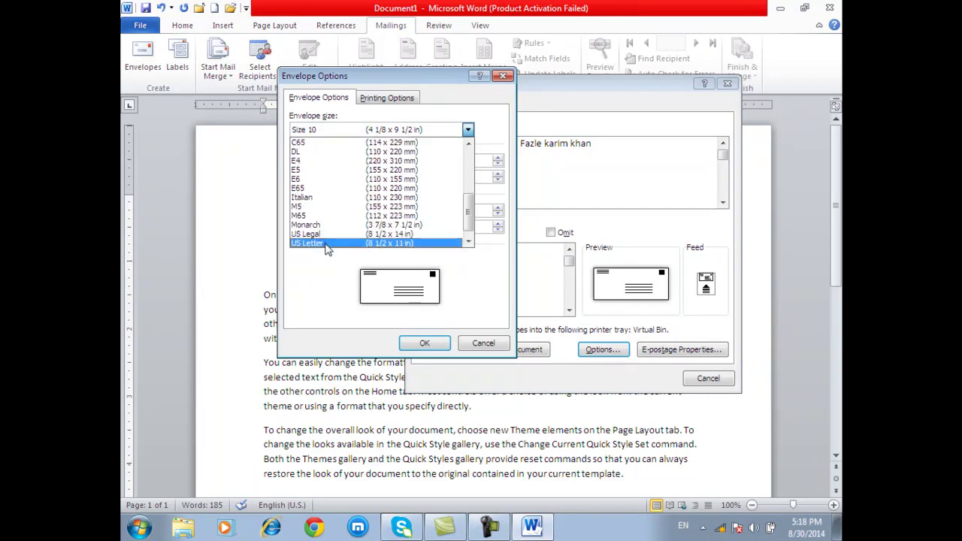
scroll(322, 210, "up", 5)
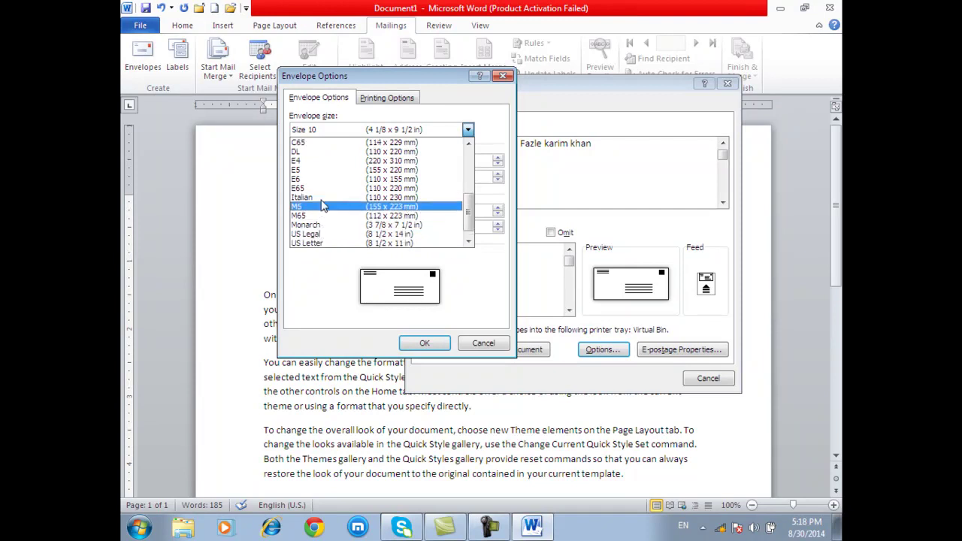
left_click(481, 271)
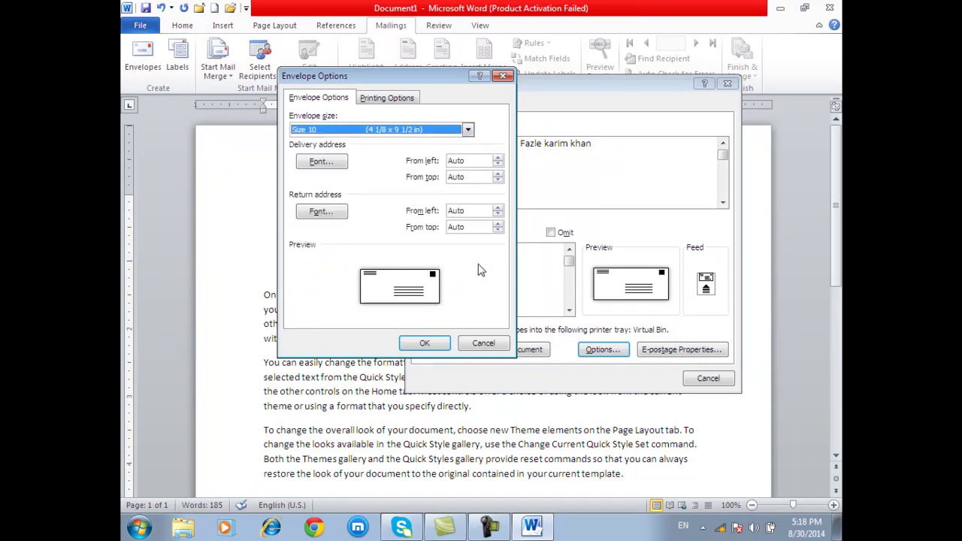
- Make the delivery address font bold, 18 pt and green
left_click(329, 163)
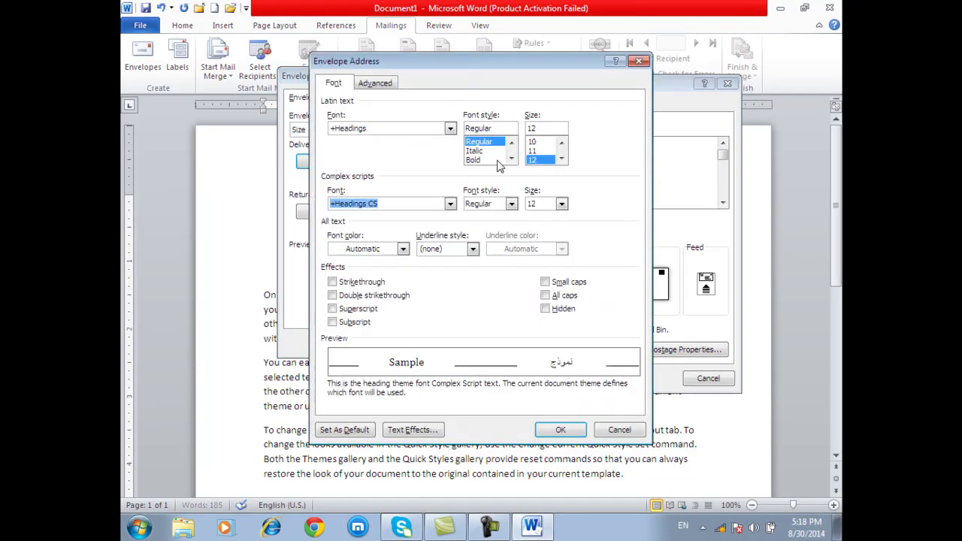
left_click(497, 159)
left_click(511, 159)
left_click(562, 159)
left_click(562, 158)
left_click(540, 160)
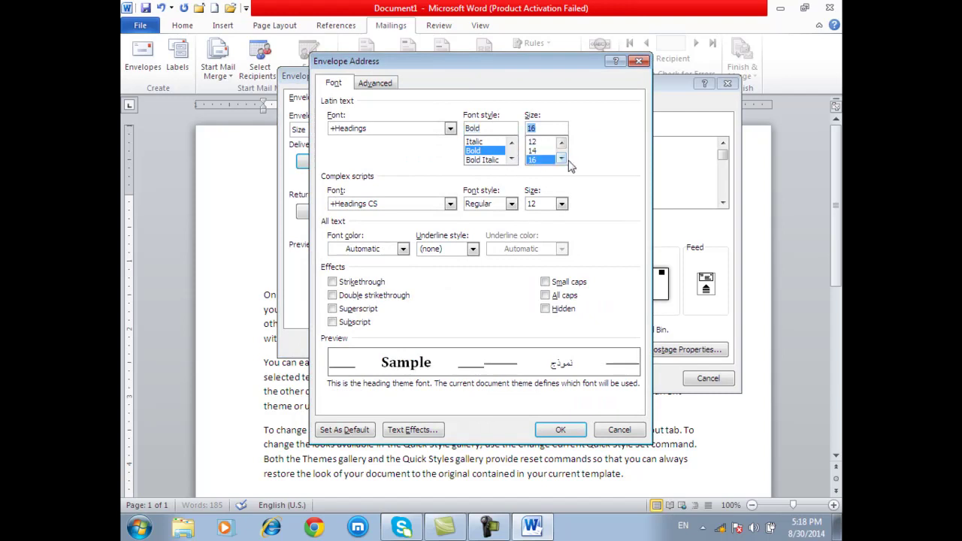
left_click(562, 158)
left_click(540, 159)
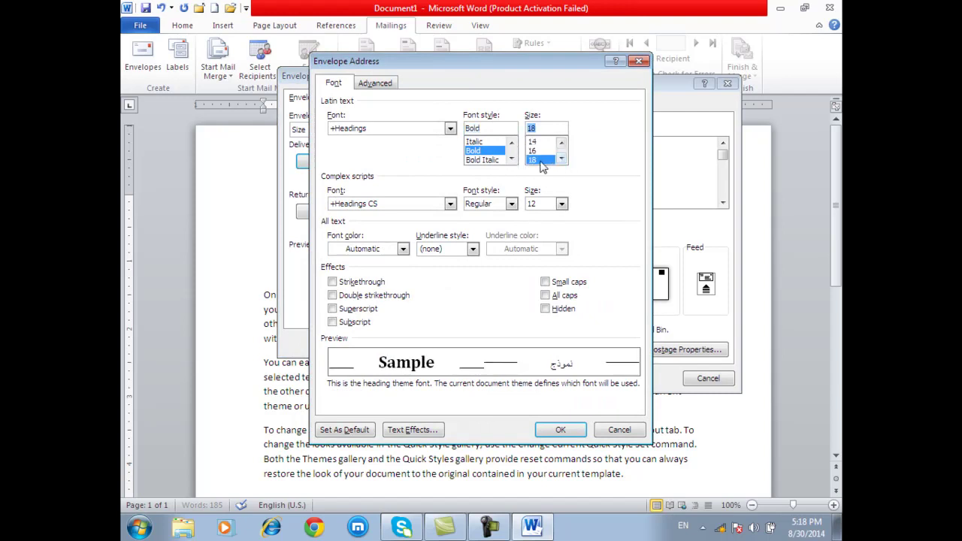
left_click(403, 249)
left_click(382, 368)
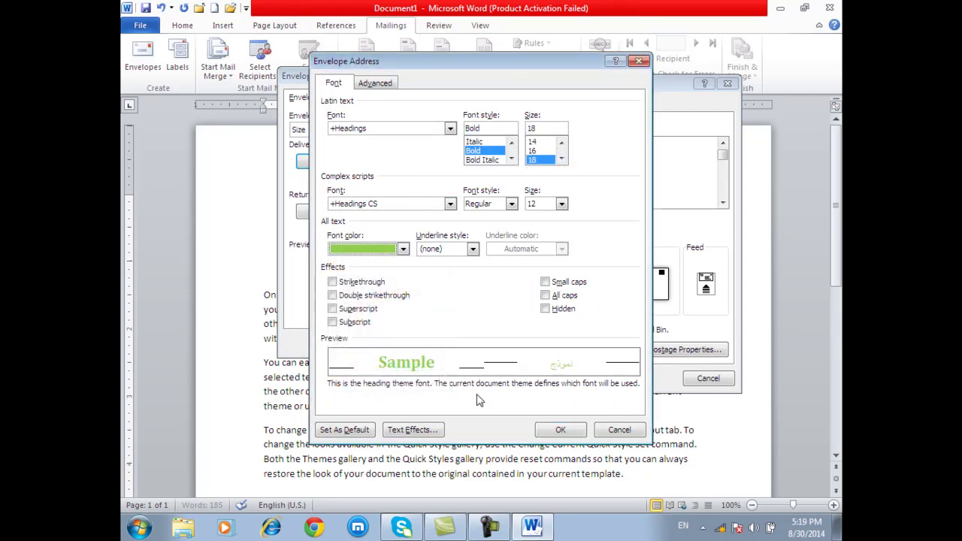
left_click(558, 431)
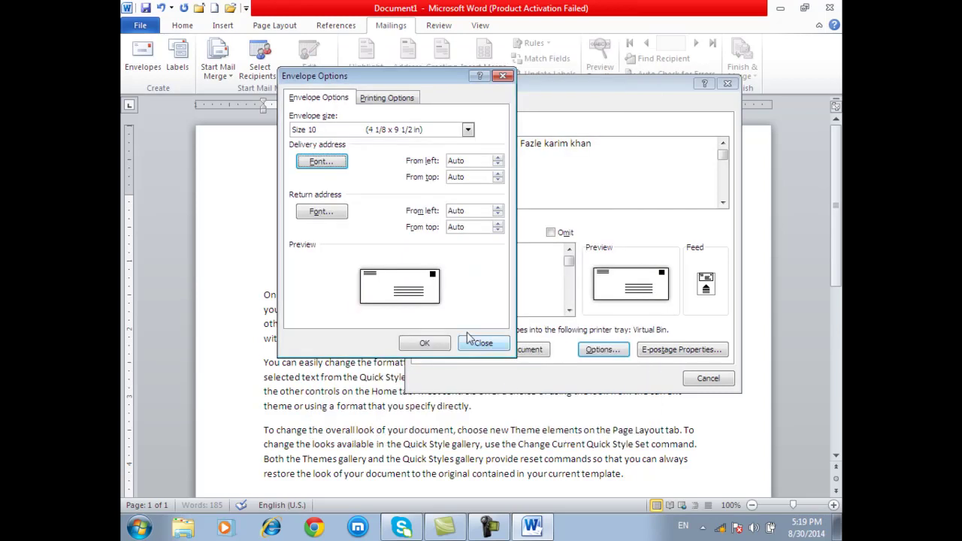
- Make the return address font bold, 18 pt and blue
left_click(319, 211)
left_click(474, 160)
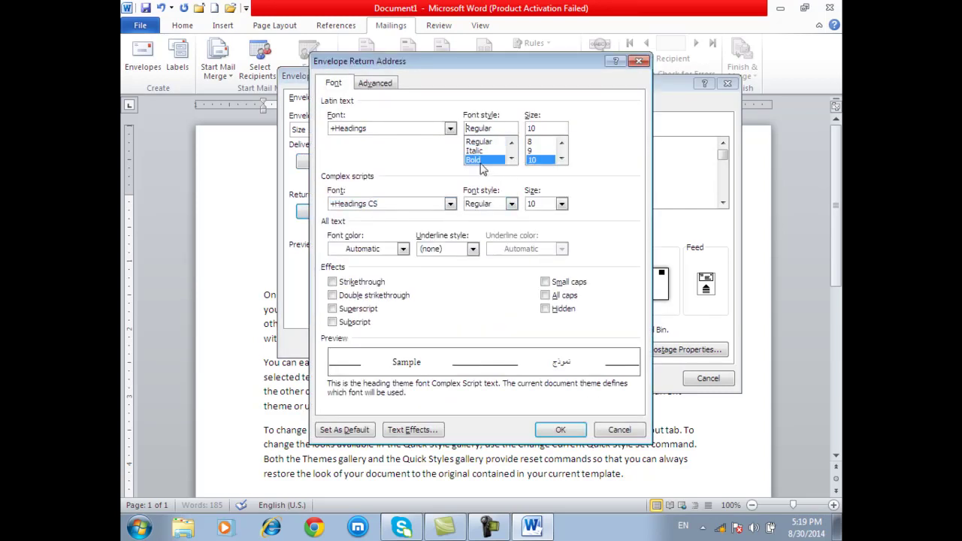
left_click(561, 158)
left_click(561, 158)
left_click(561, 158)
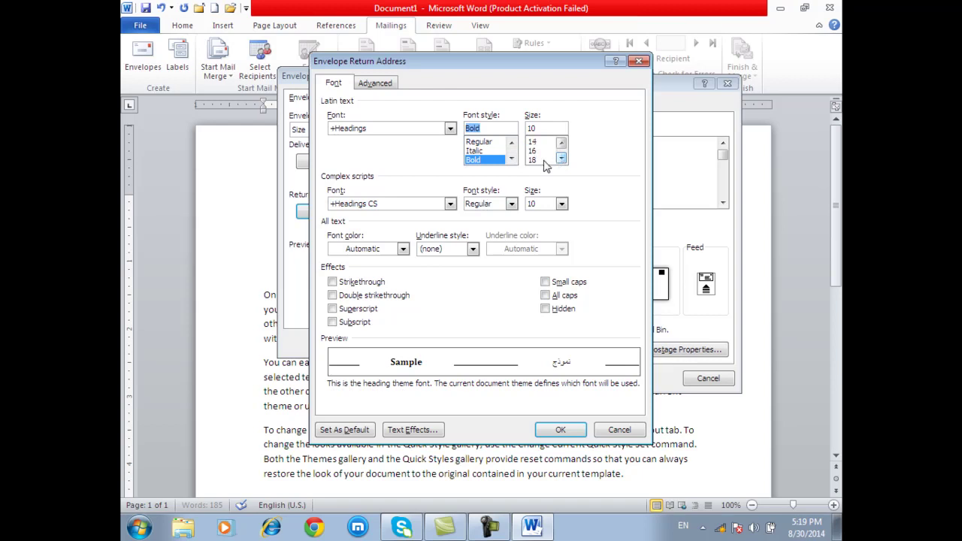
left_click(545, 160)
left_click(403, 249)
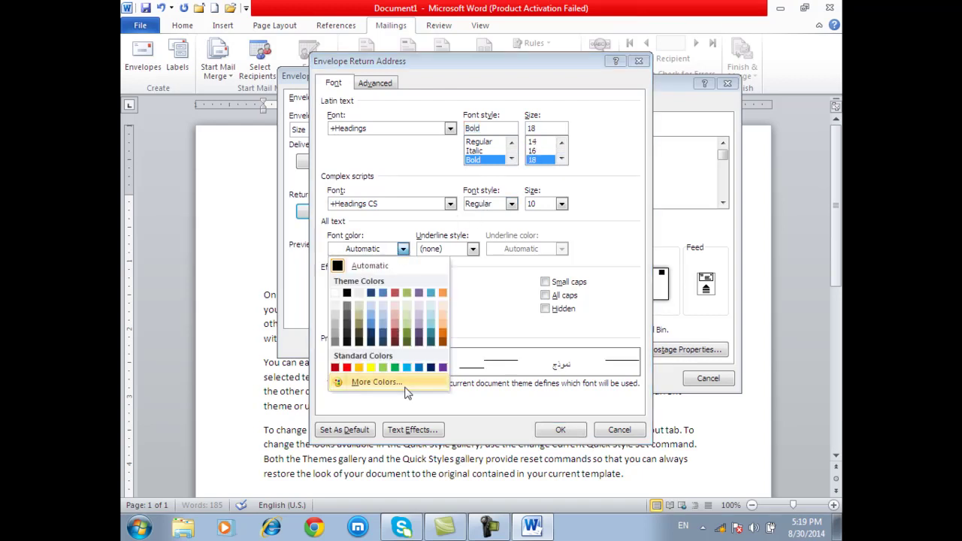
left_click(419, 367)
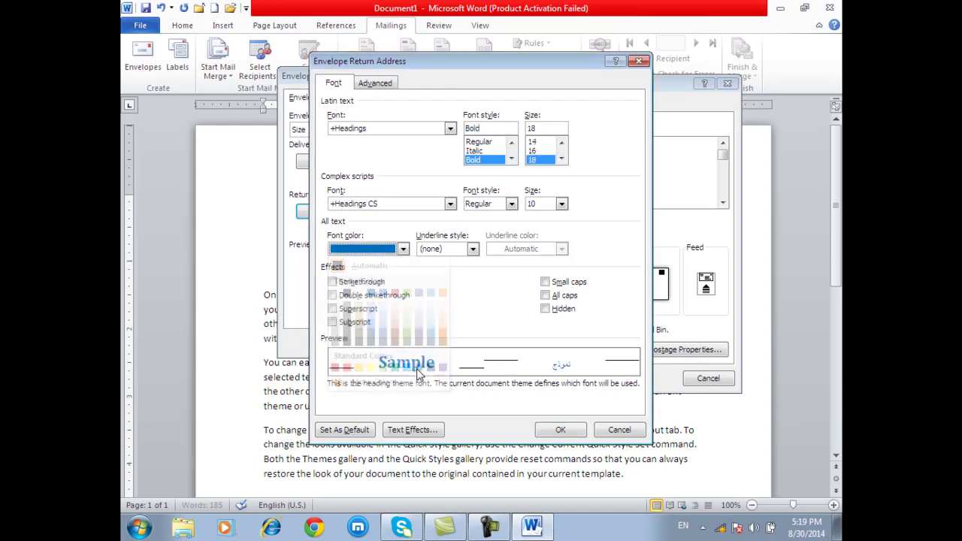
left_click(561, 431)
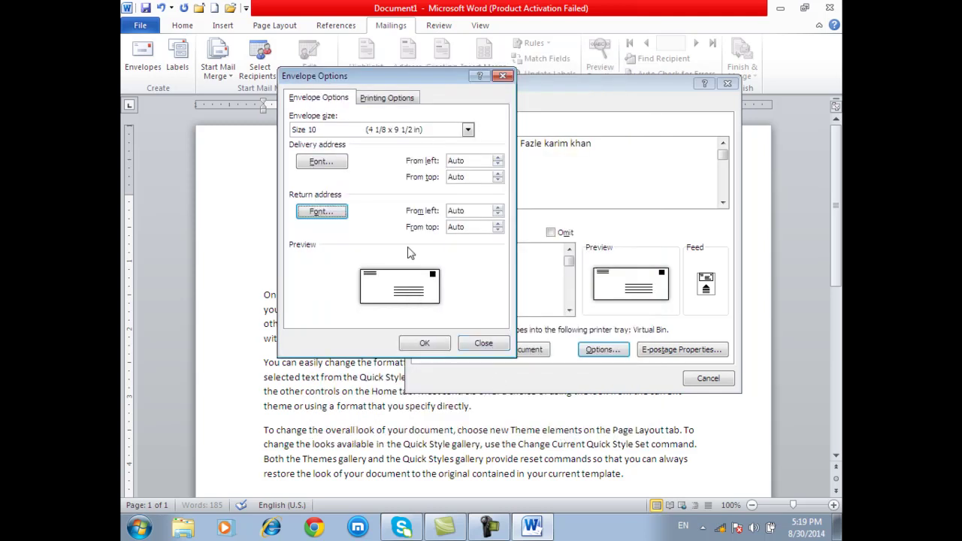
- Confirm Envelope Options, then reopen and recheck the delivery address font without changes
left_click(425, 344)
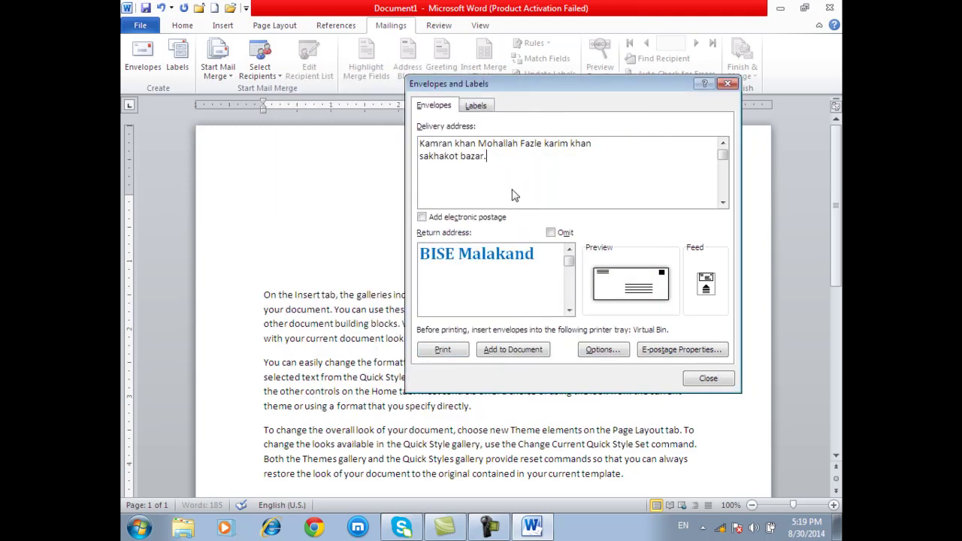
left_click(593, 354)
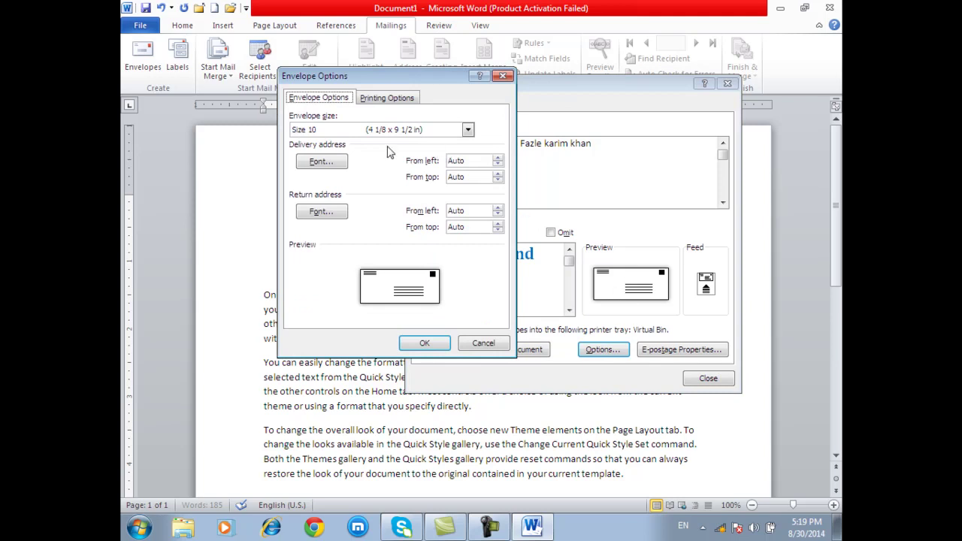
left_click(328, 162)
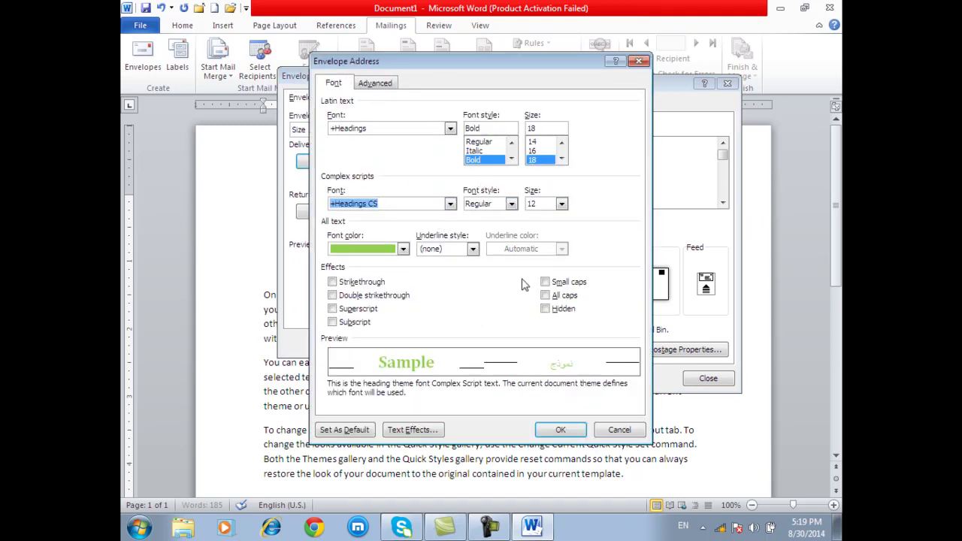
left_click(561, 431)
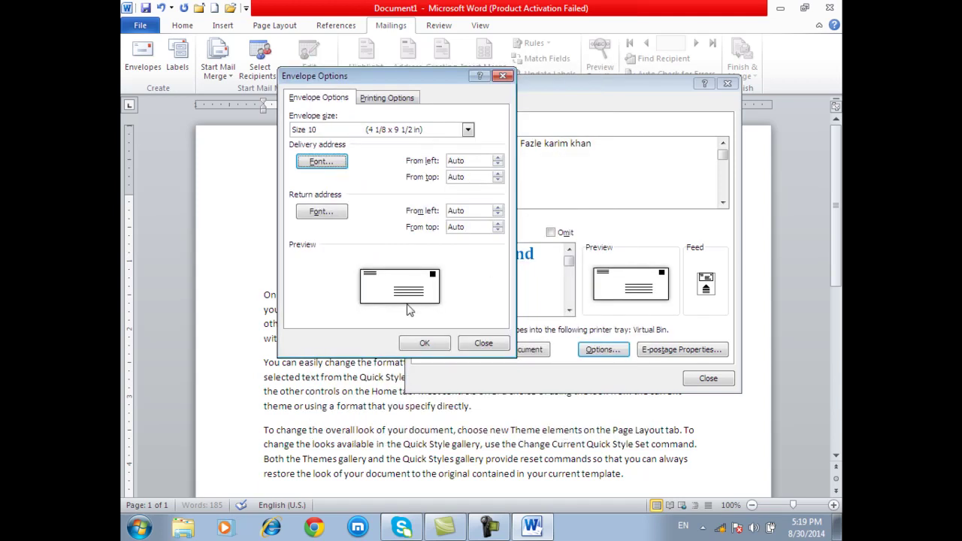
left_click(425, 344)
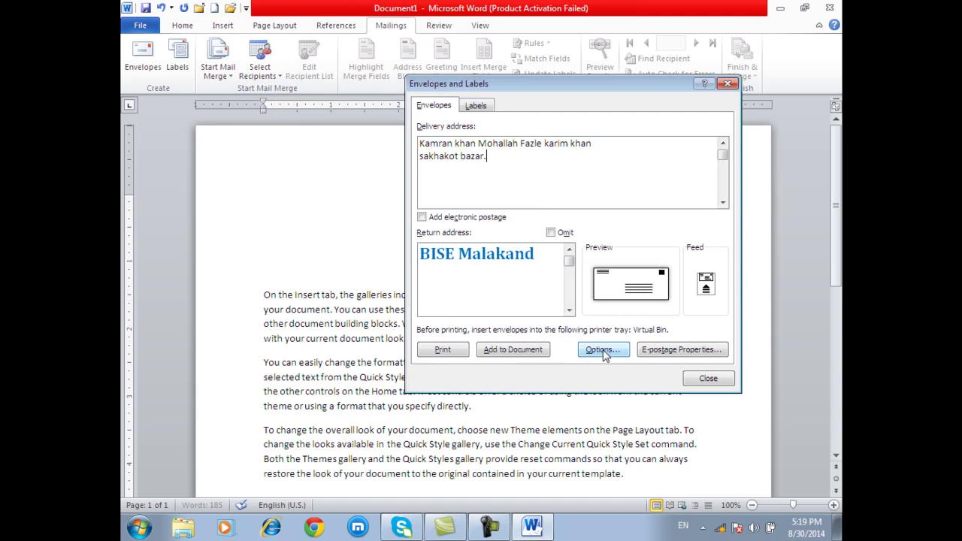
- Change the delivery address font to 20 pt with Bold complex-script style
left_click(620, 292)
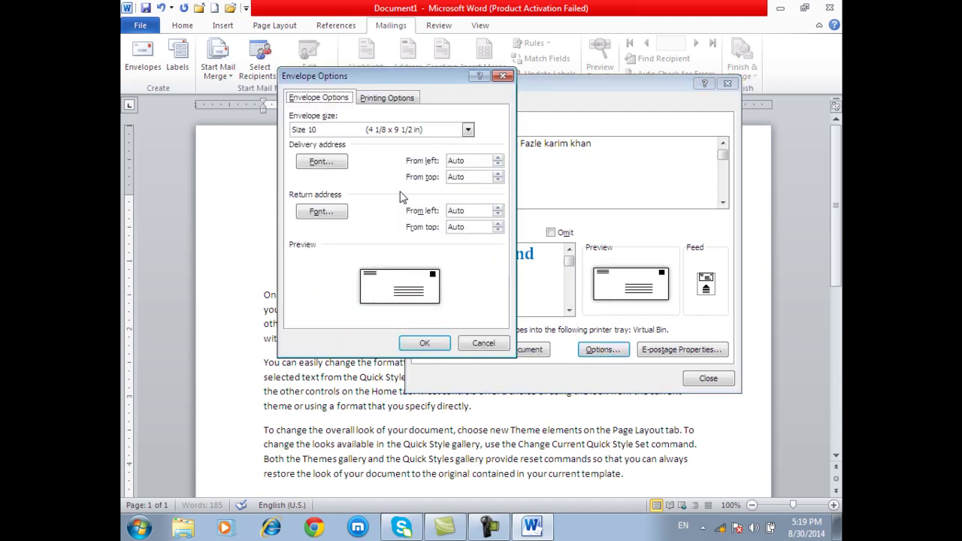
left_click(338, 164)
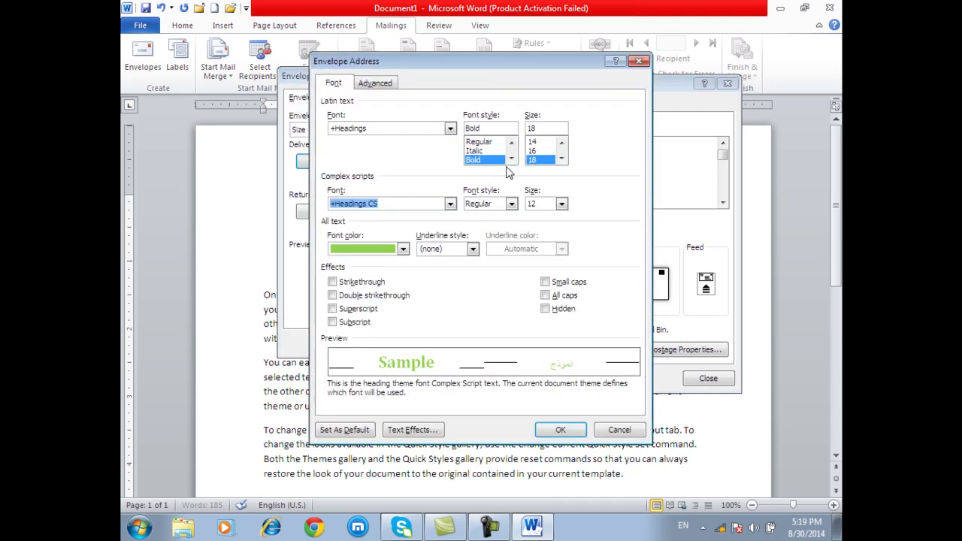
left_click(562, 158)
left_click(542, 159)
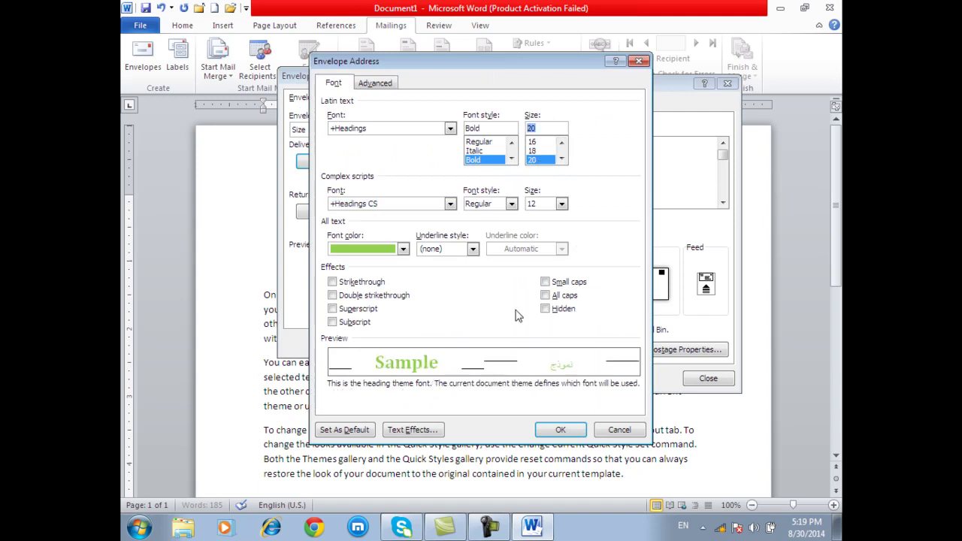
left_click(511, 203)
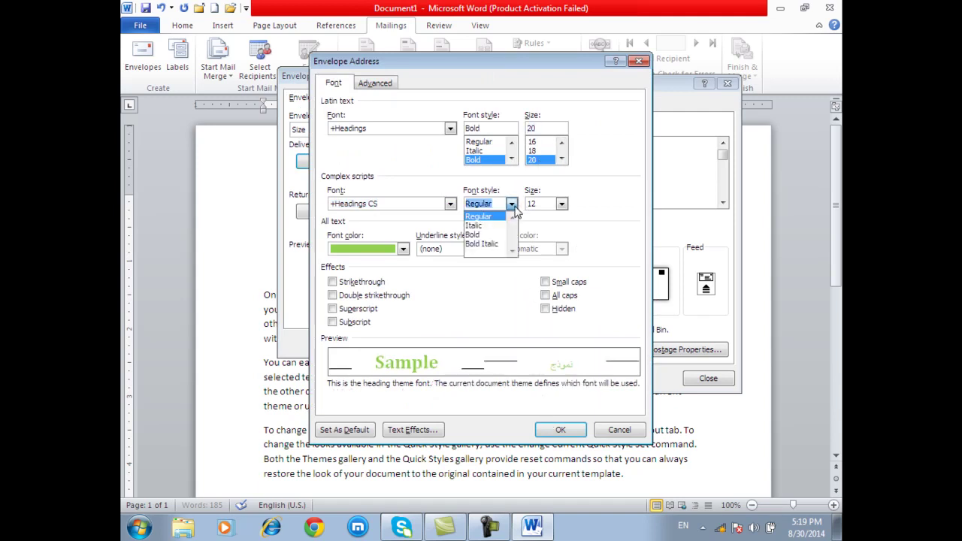
left_click(485, 235)
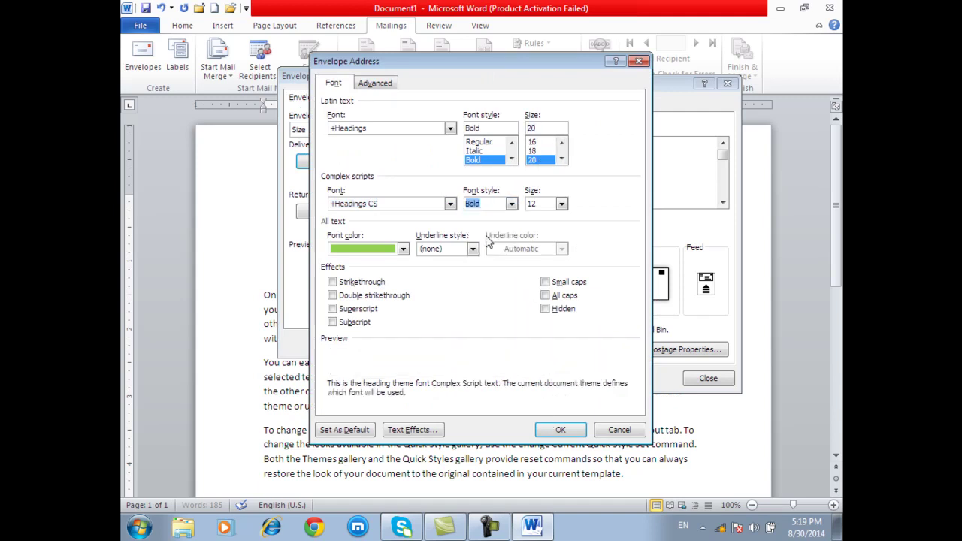
left_click(564, 430)
left_click(439, 345)
- Select the delivery address and inspect its font settings again, cancelling without changes
left_click_drag(419, 155, 503, 170)
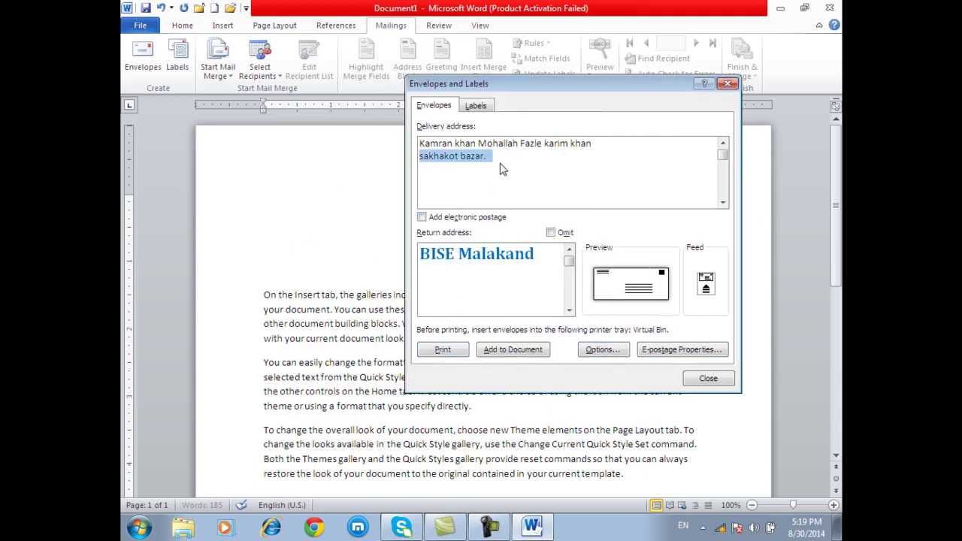
key("ctrl+a")
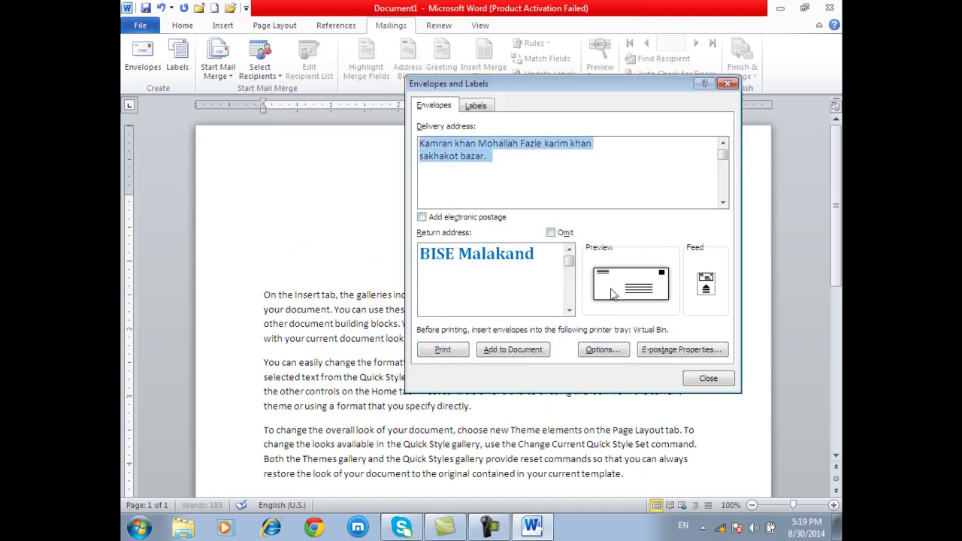
left_click(613, 293)
left_click(338, 168)
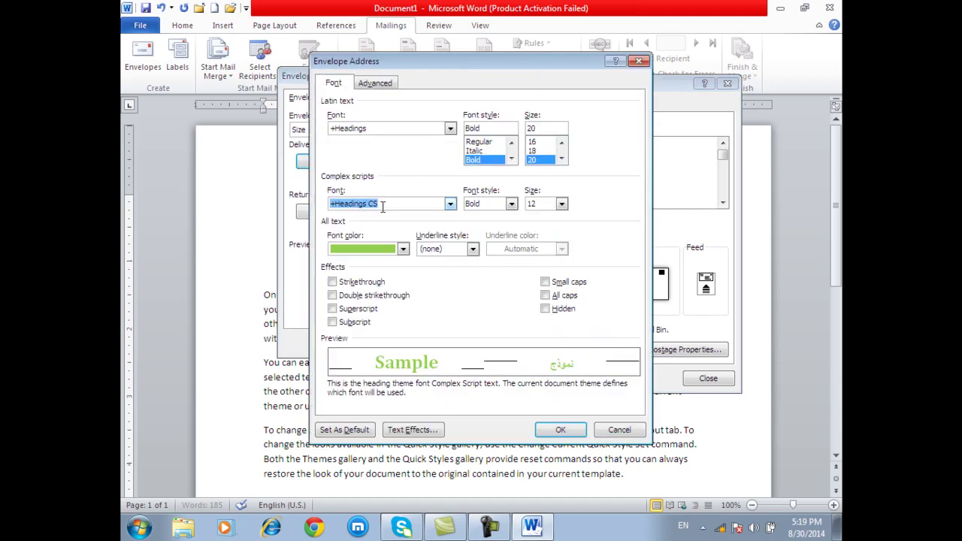
left_click(451, 130)
left_click(451, 129)
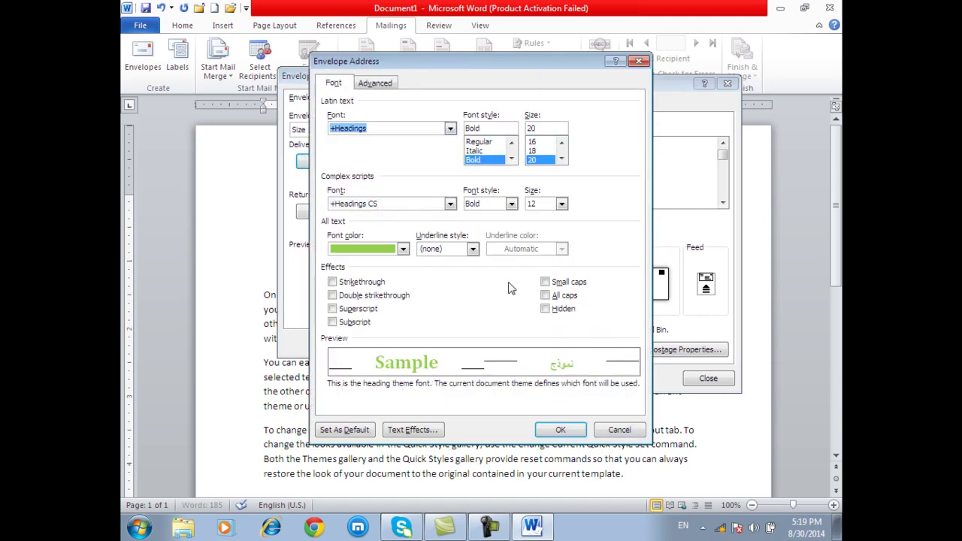
left_click(615, 434)
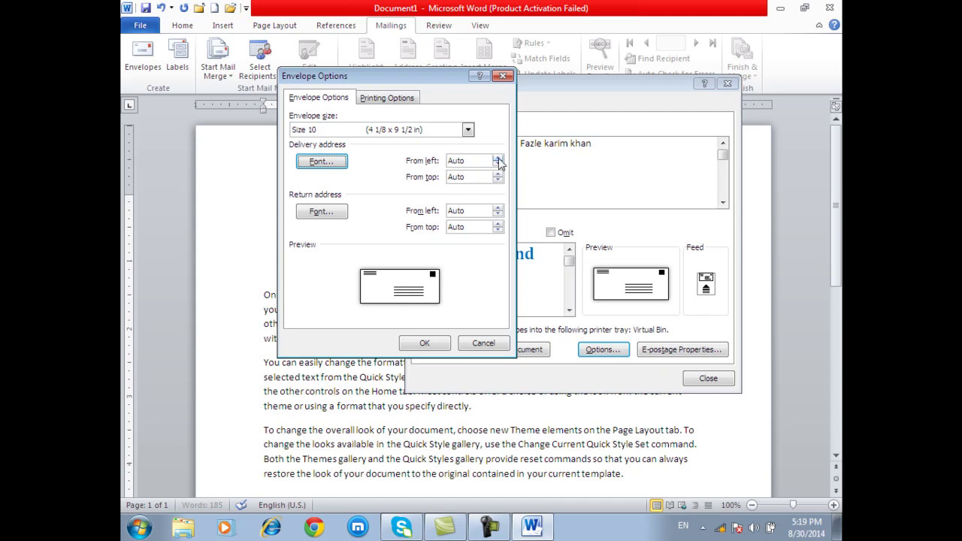
- Nudge the delivery address From left offset, return it to Auto, and confirm Envelope Options
left_click(498, 158)
left_click(499, 158)
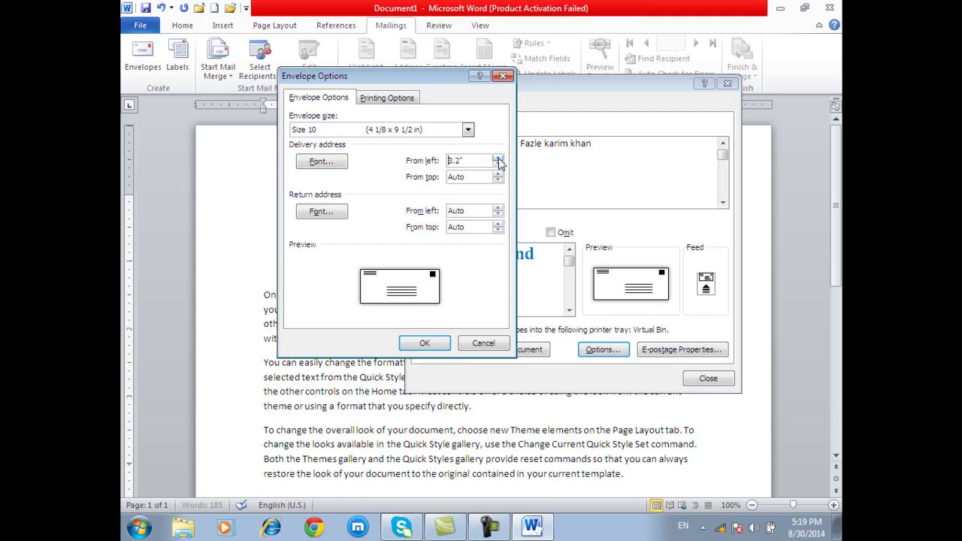
left_click(497, 164)
left_click(425, 343)
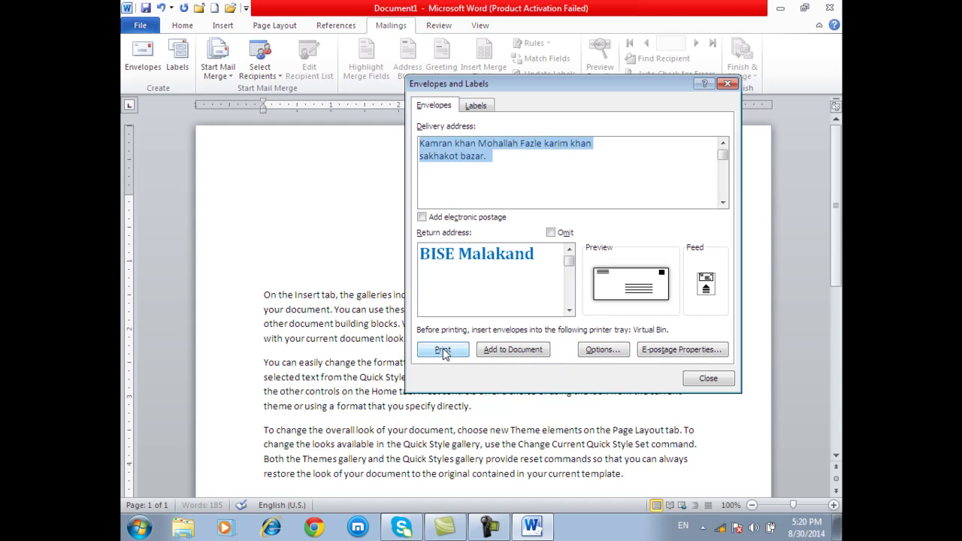
- Try the first envelope feed method, then keep the second face-up method and confirm
left_click(705, 290)
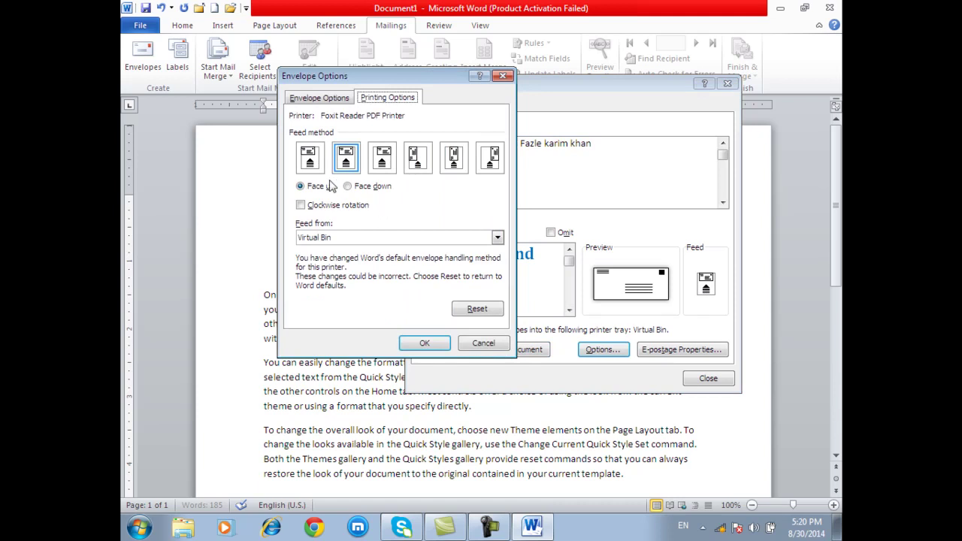
left_click(311, 167)
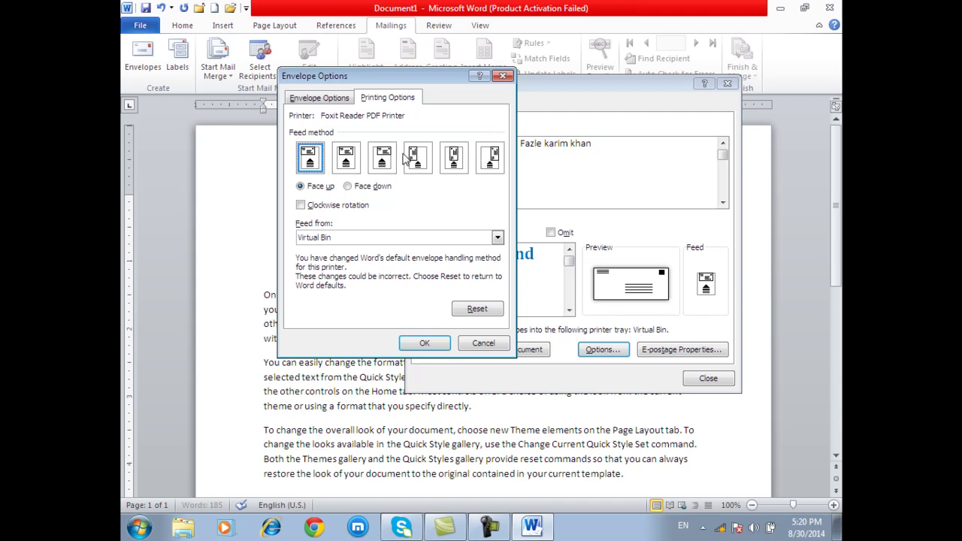
left_click(355, 160)
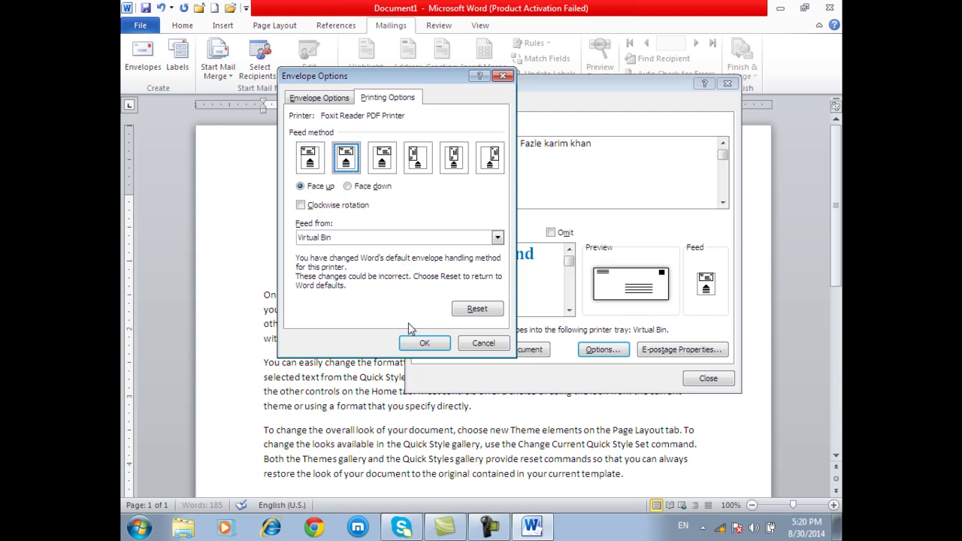
left_click(424, 343)
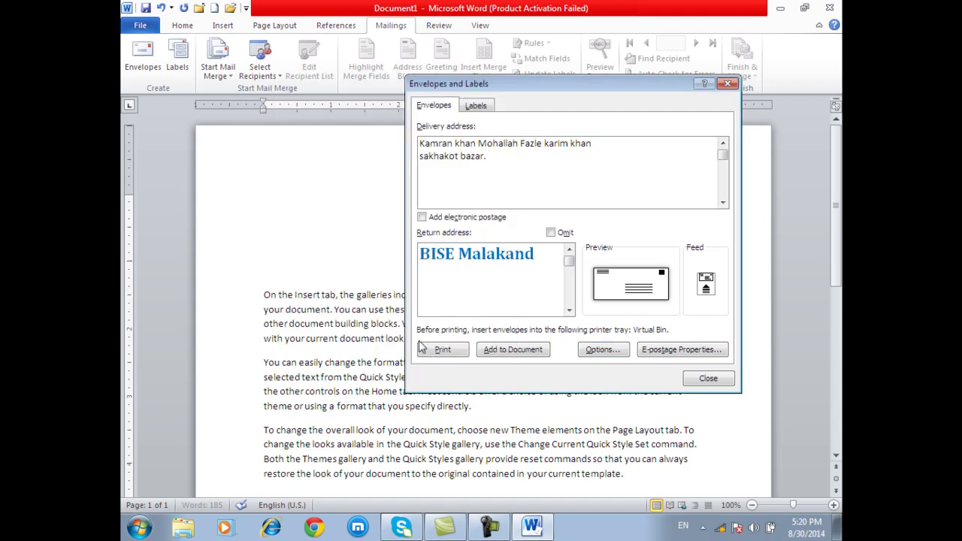
- Add the envelope as the document's new first page and check its return and delivery addresses
left_click(529, 350)
left_click(528, 349)
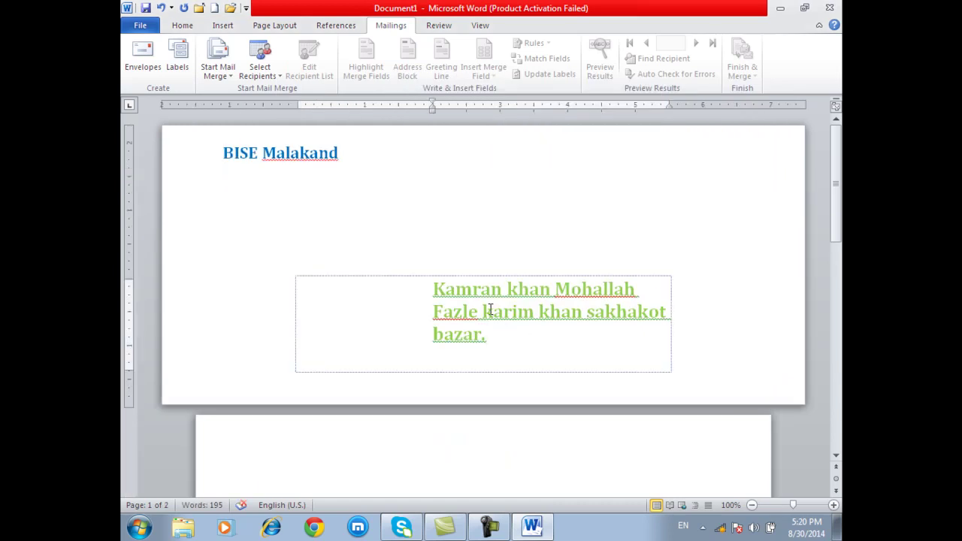
left_click(411, 193)
left_click(454, 228)
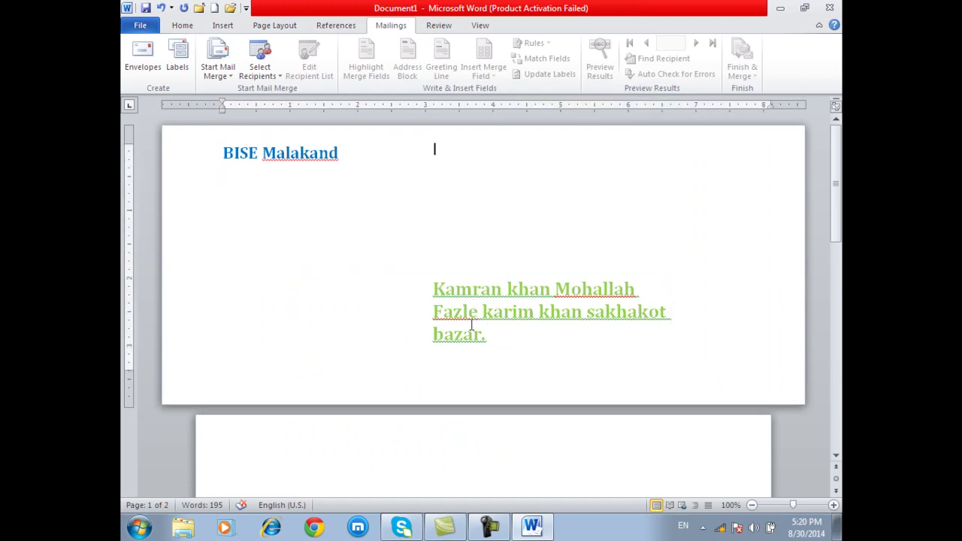
left_click(473, 334)
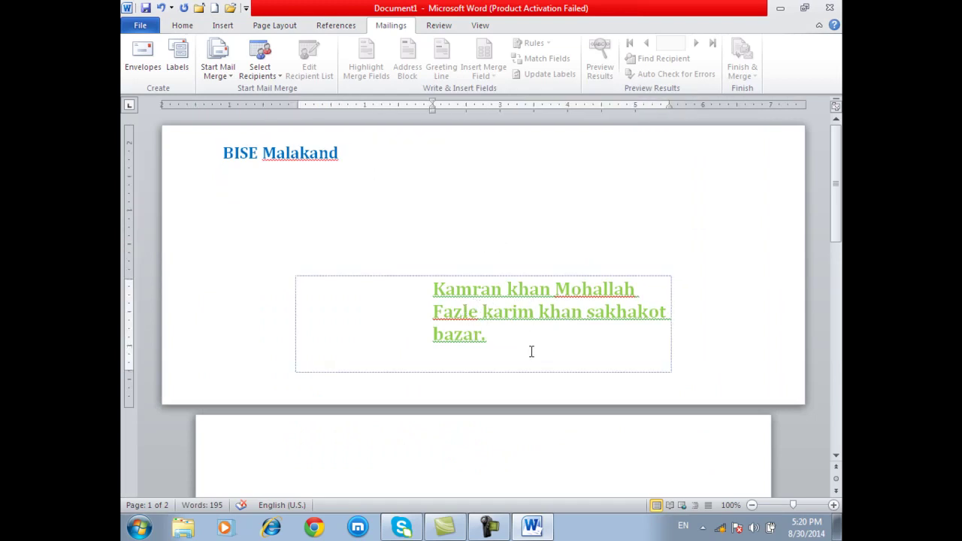
left_click(314, 173)
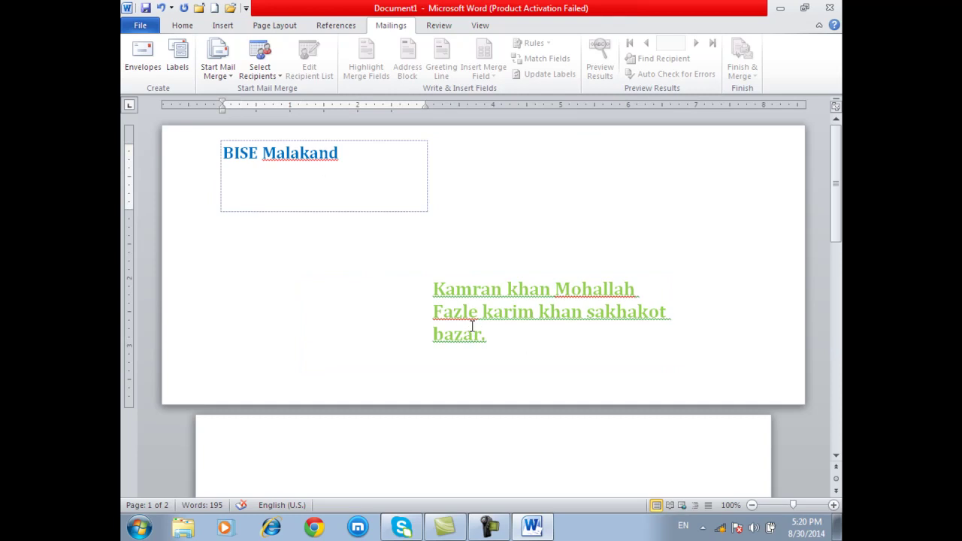
left_click(504, 335)
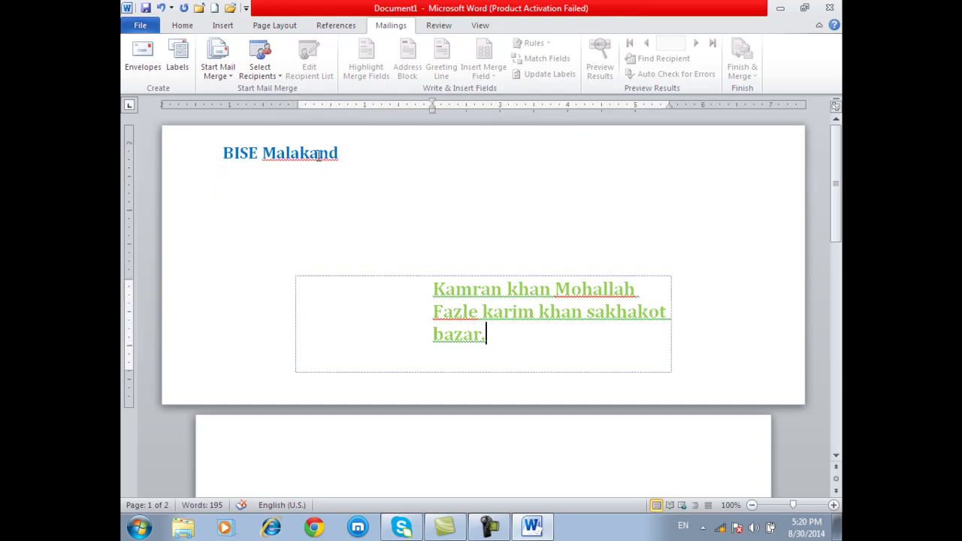
left_click(345, 160)
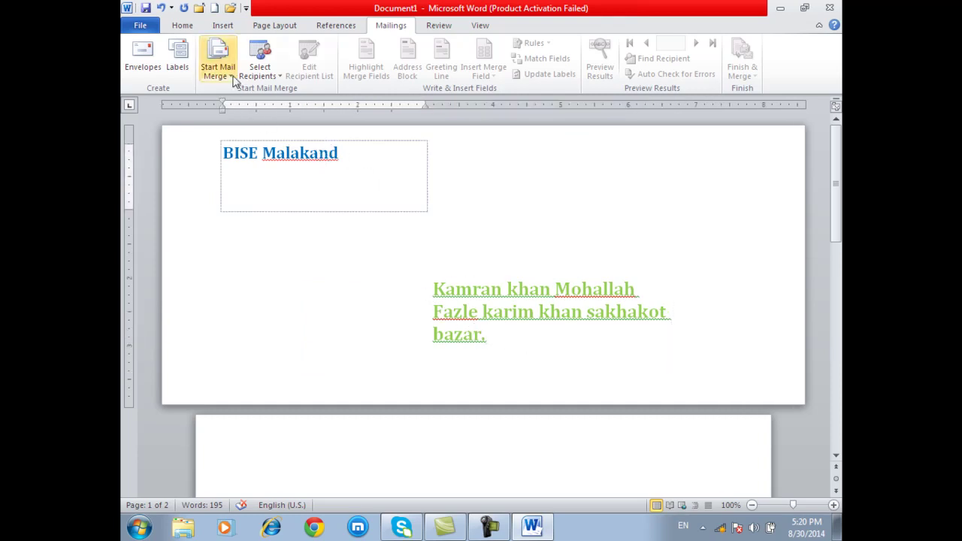
- Look over the envelope page from Home, then go back to Mailings and the green delivery address
left_click(183, 27)
left_click(460, 201)
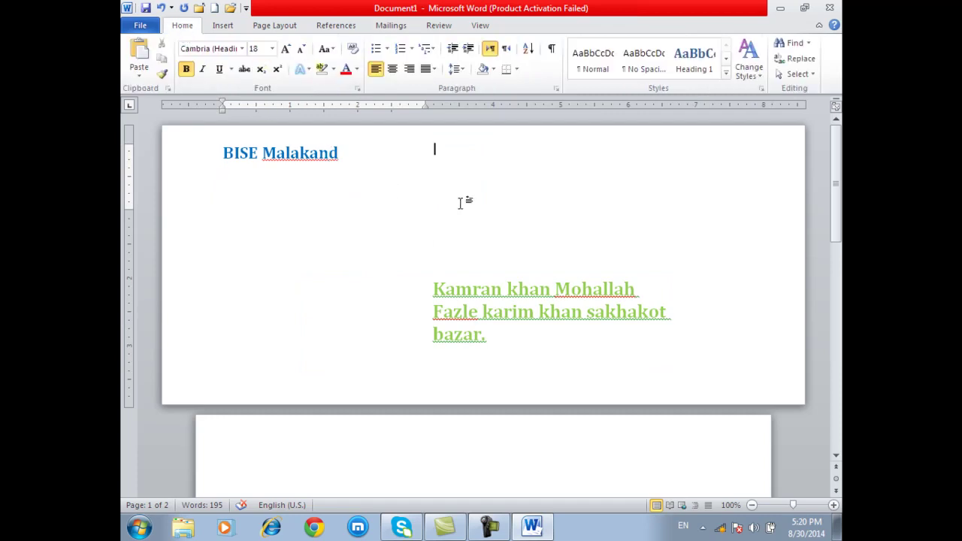
scroll(460, 255, "down", 10)
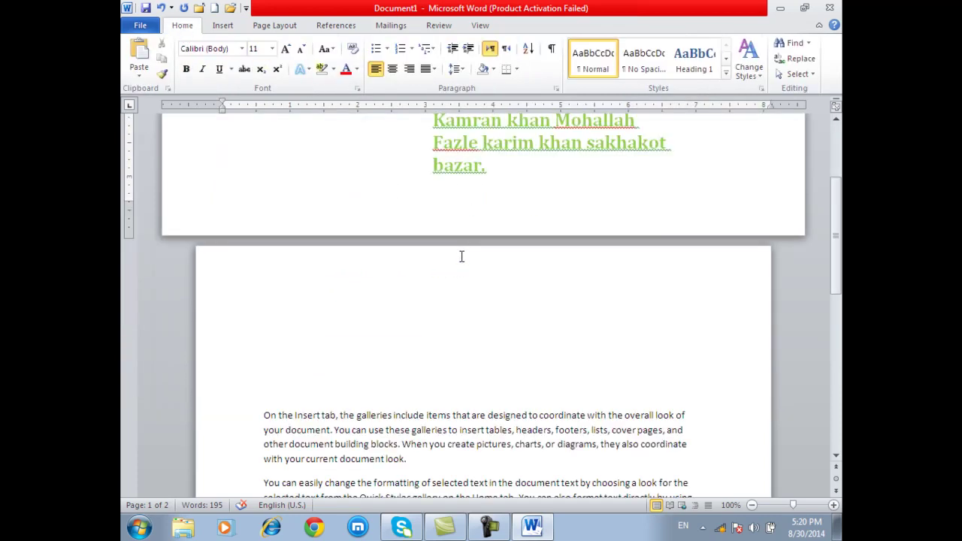
scroll(462, 256, "up", 10)
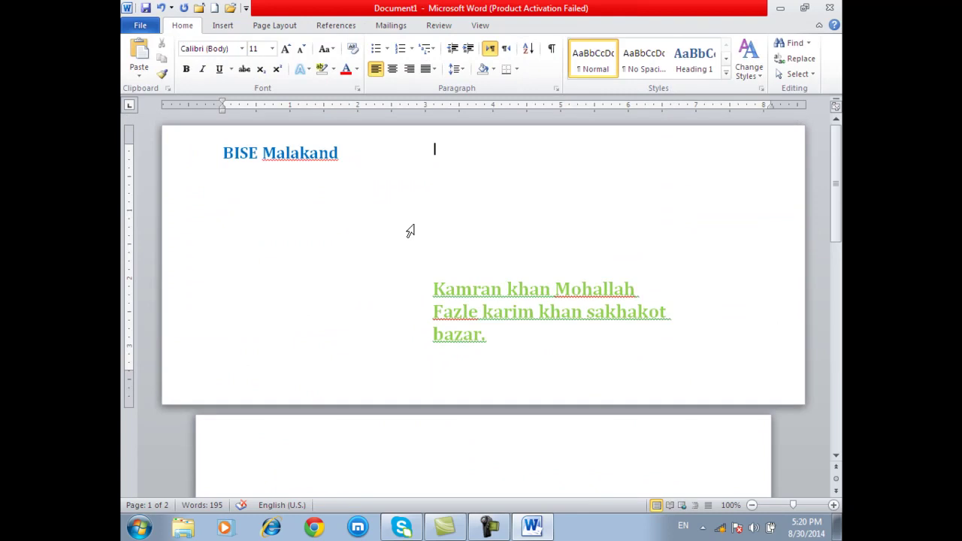
left_click(391, 26)
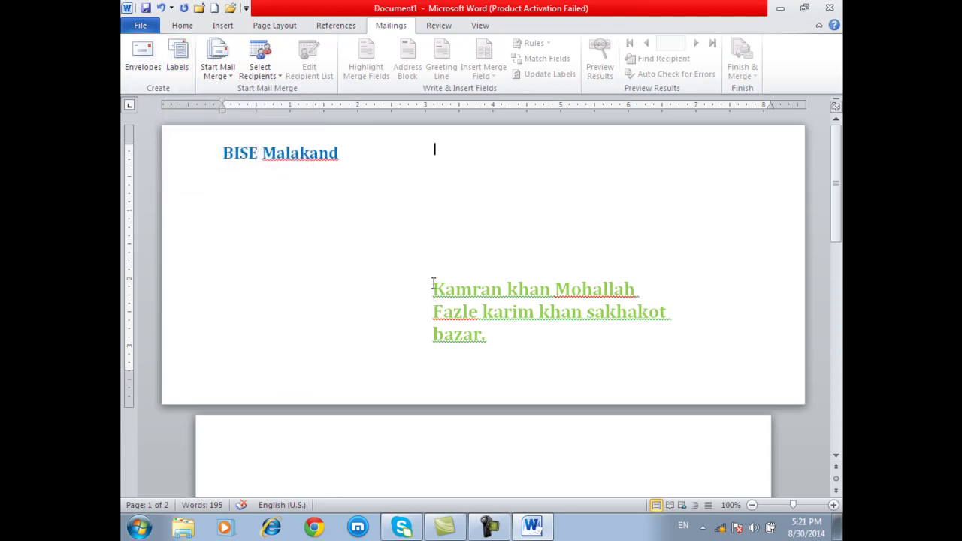
left_click(494, 348)
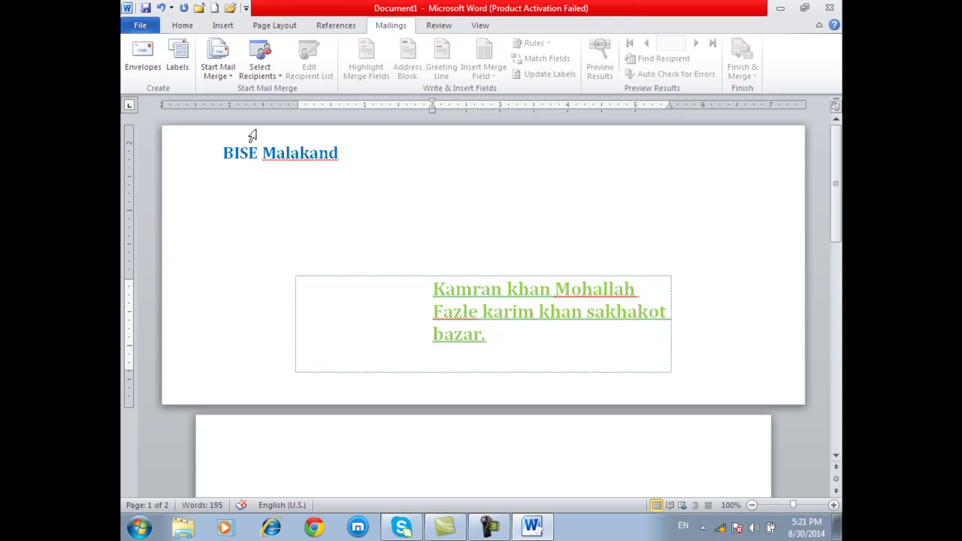
- Set up labels using the delivery address, first choosing the 1/2 Letter Postcard label
left_click(178, 57)
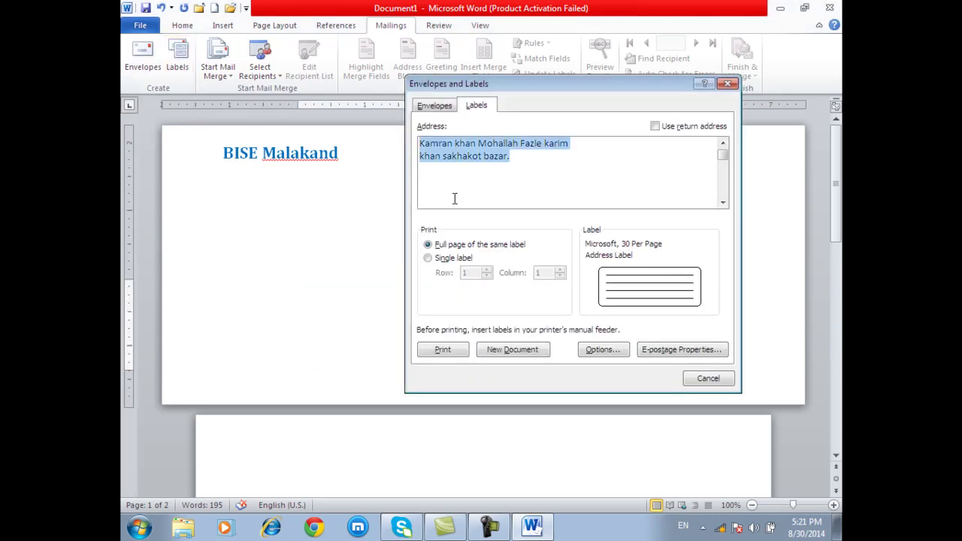
left_click(666, 126)
left_click(665, 128)
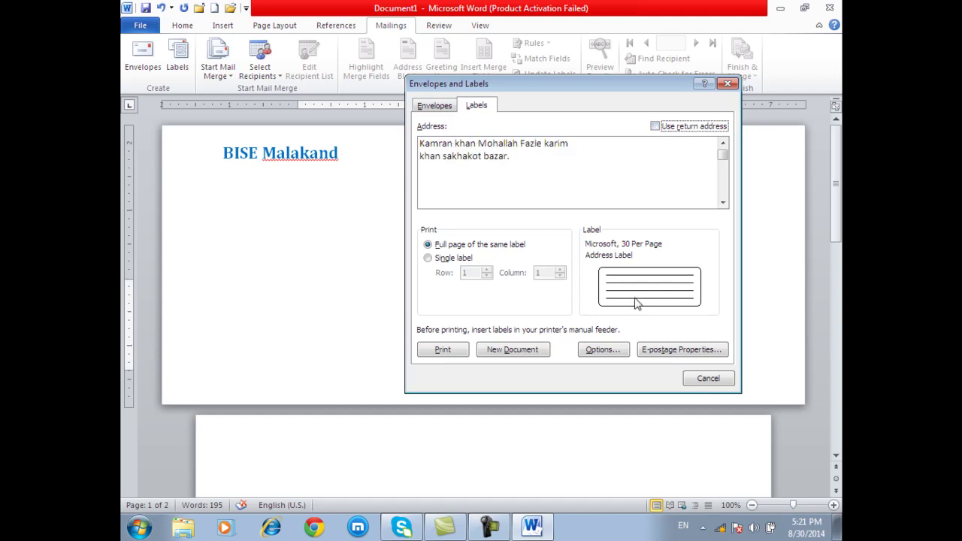
left_click(603, 349)
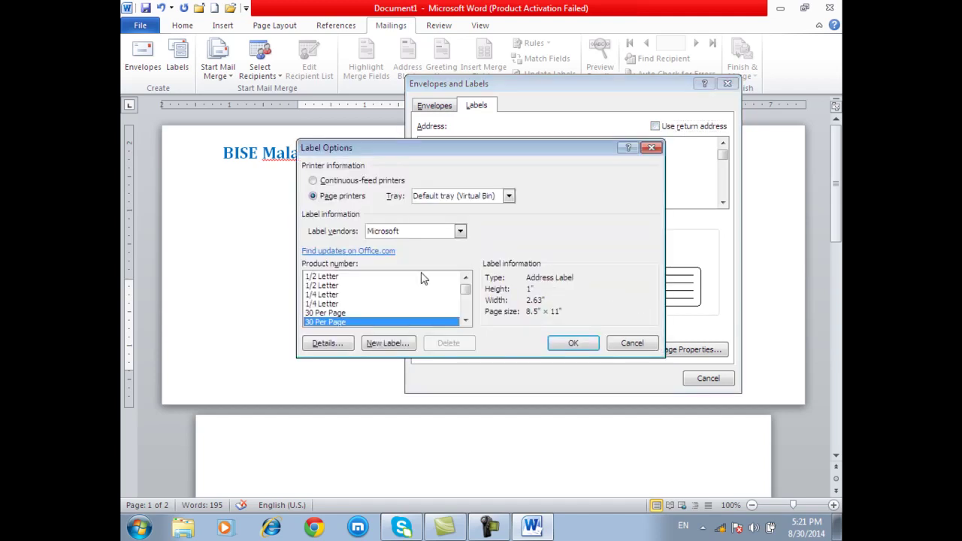
left_click(356, 278)
left_click(574, 345)
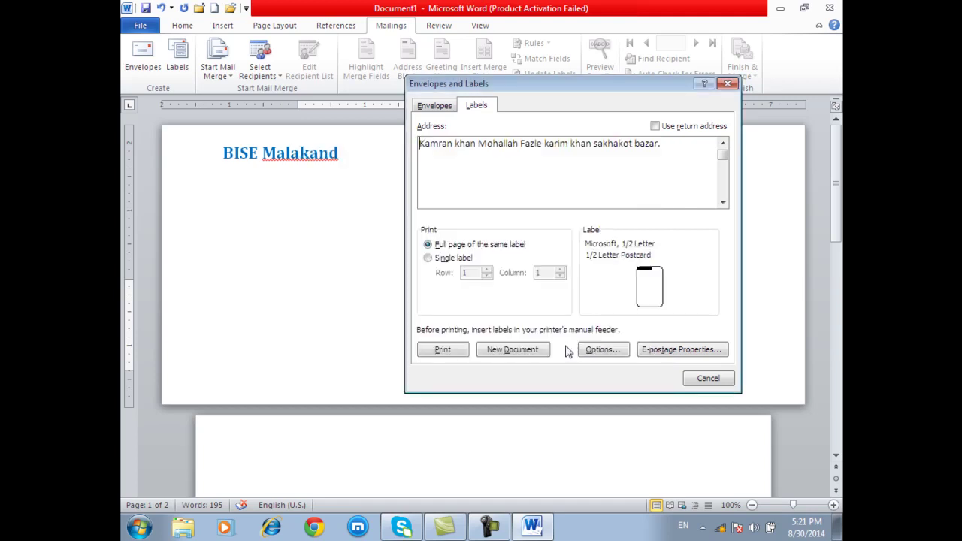
- Pick the 30 Per Page address label (1" × 2.63") in Label Options
left_click(651, 290)
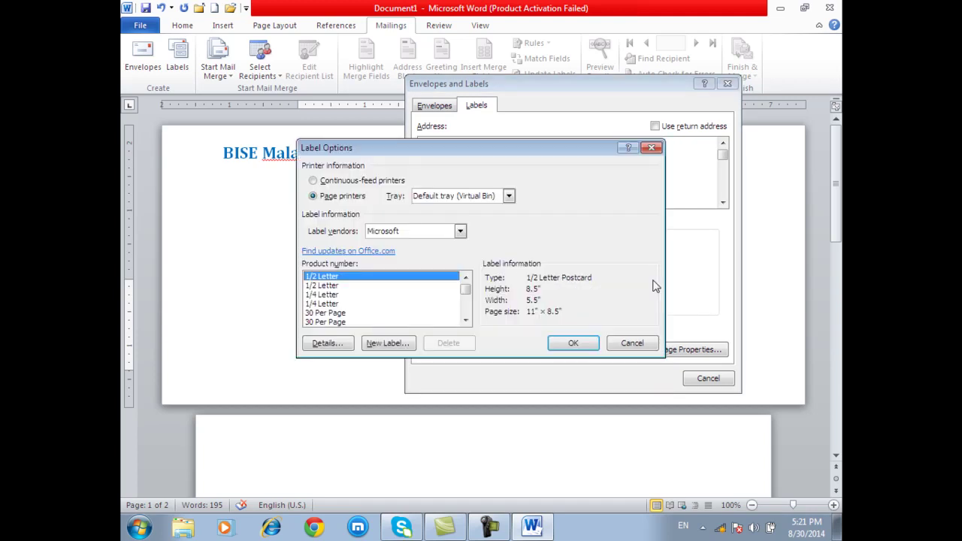
left_click(465, 320)
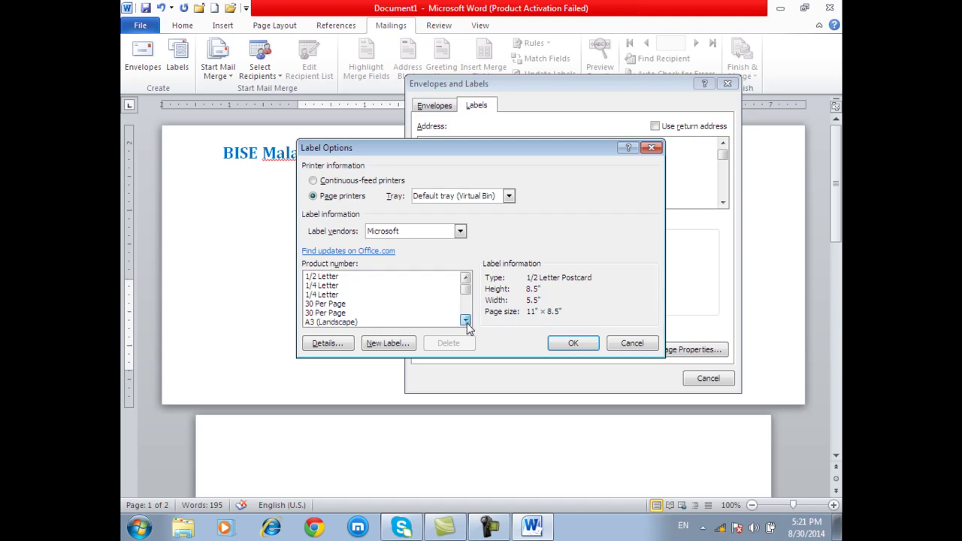
left_click(342, 313)
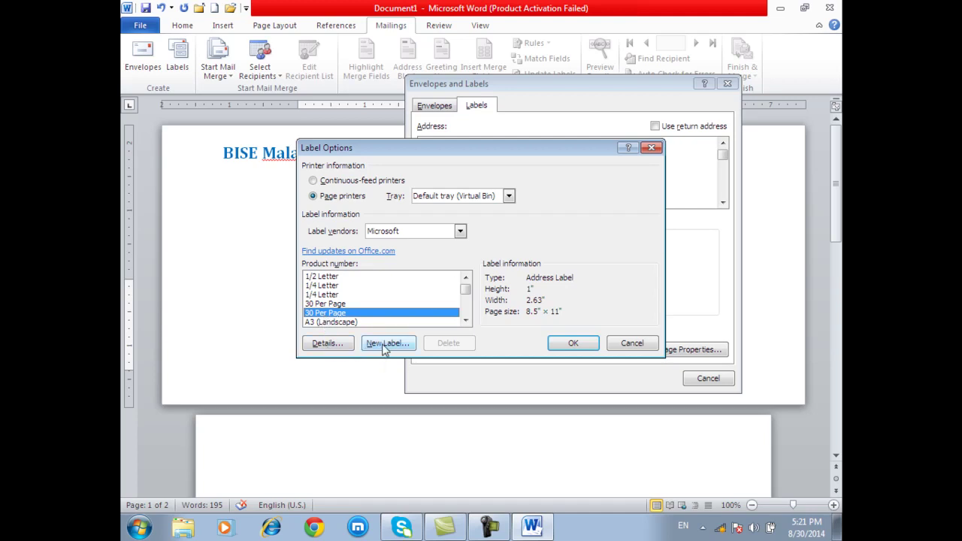
- Define a custom label, then settle on Microsoft's 30 Per Page Address Label for a full page
left_click(385, 345)
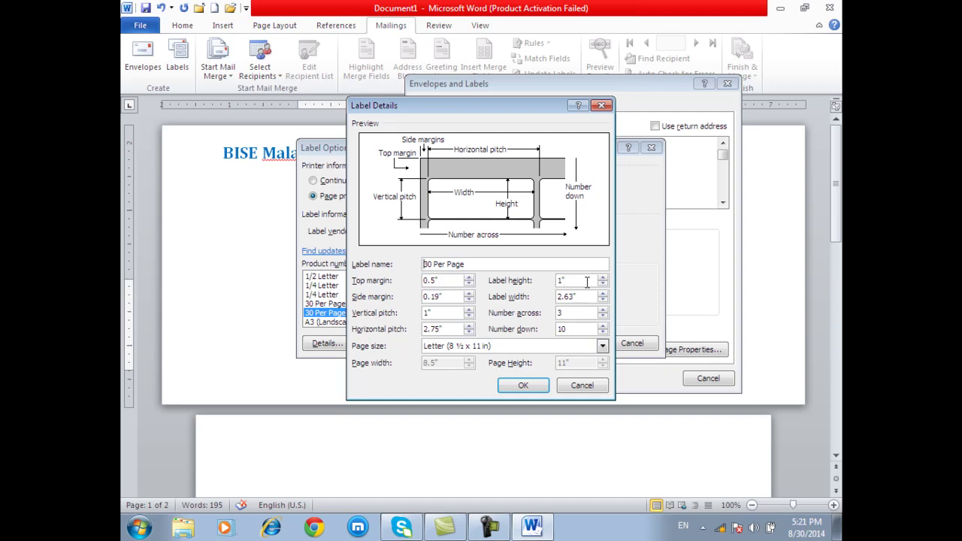
left_click(524, 385)
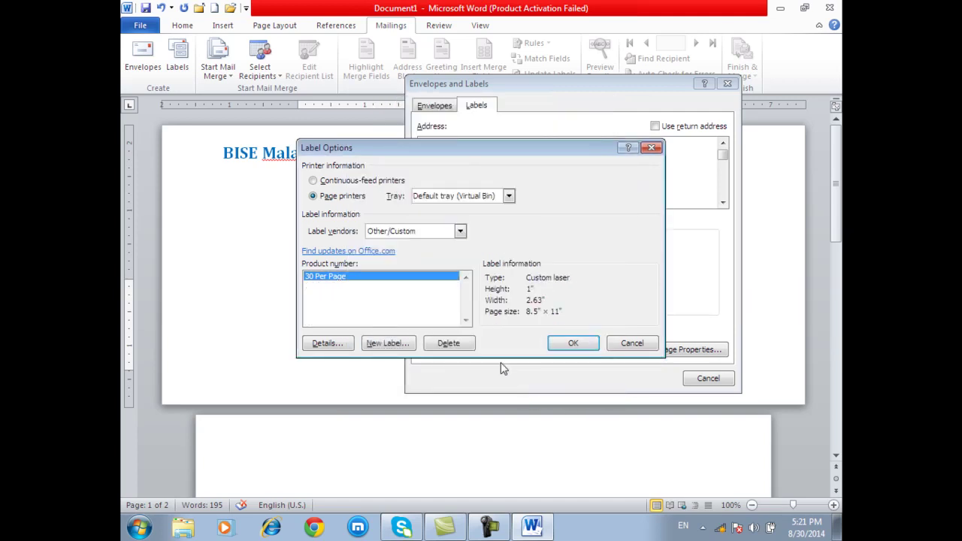
left_click(574, 344)
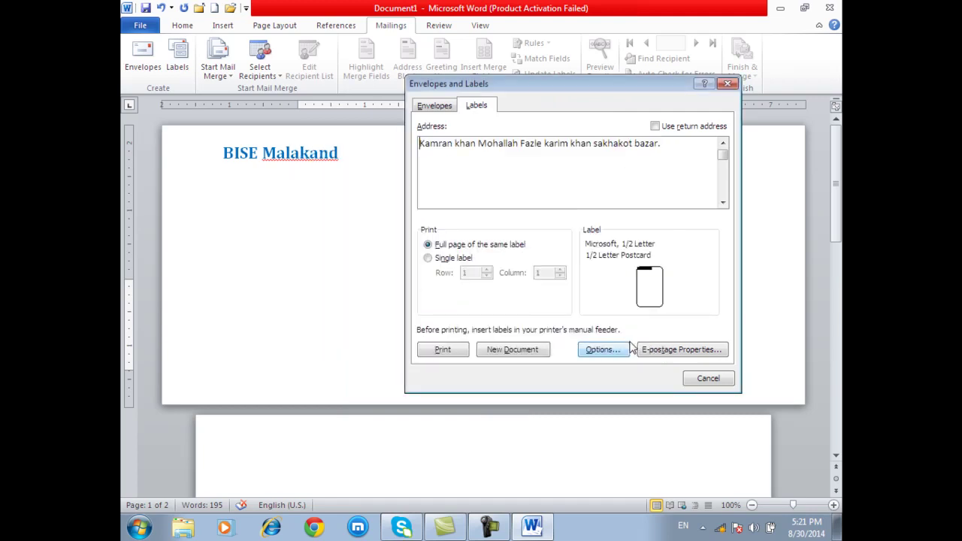
left_click(660, 285)
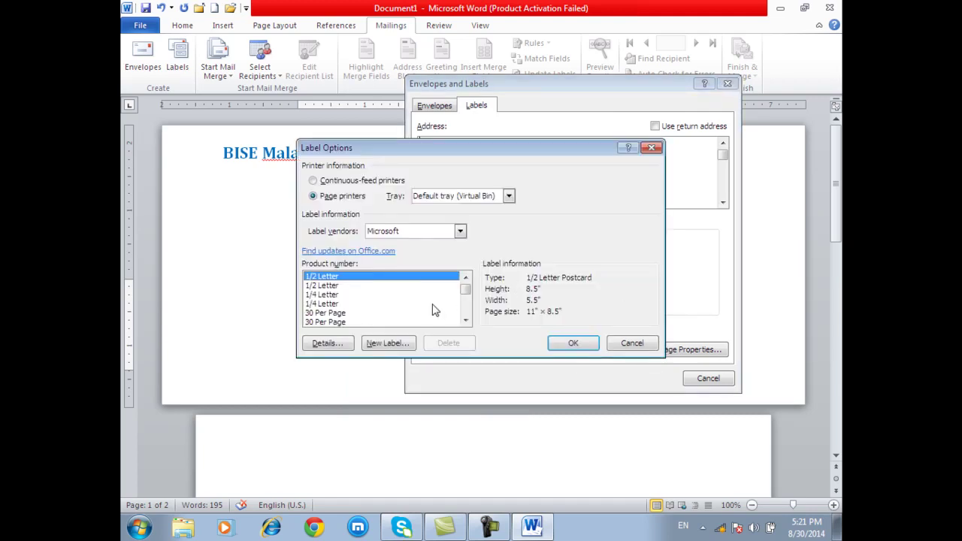
left_click(324, 321)
left_click(572, 345)
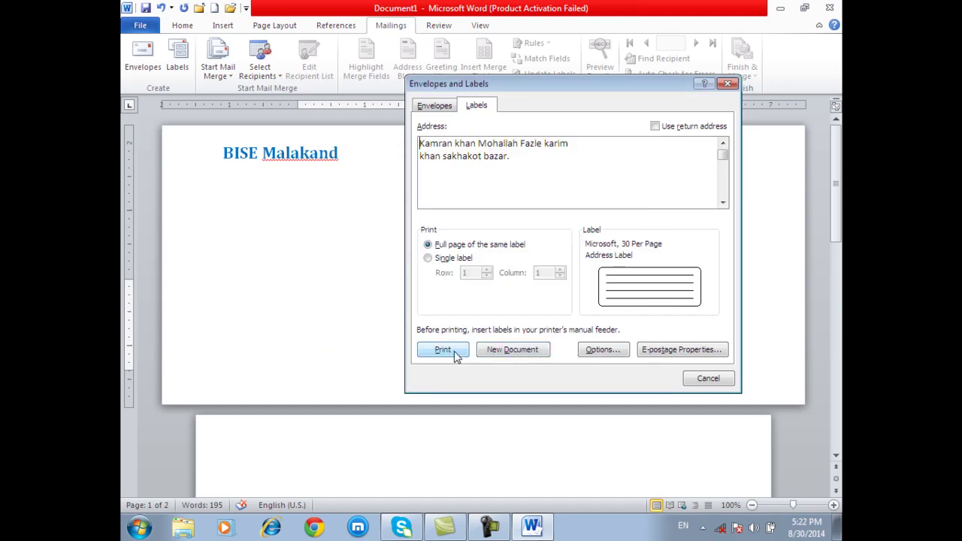
- Create the new Labels2 document filled with a full sheet of address labels
left_click(505, 350)
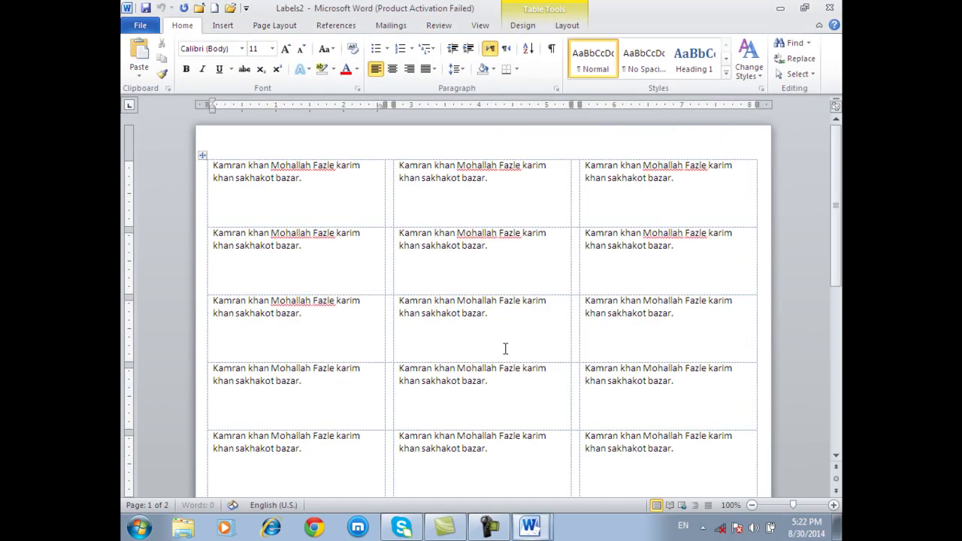
scroll(505, 348, "down", 8)
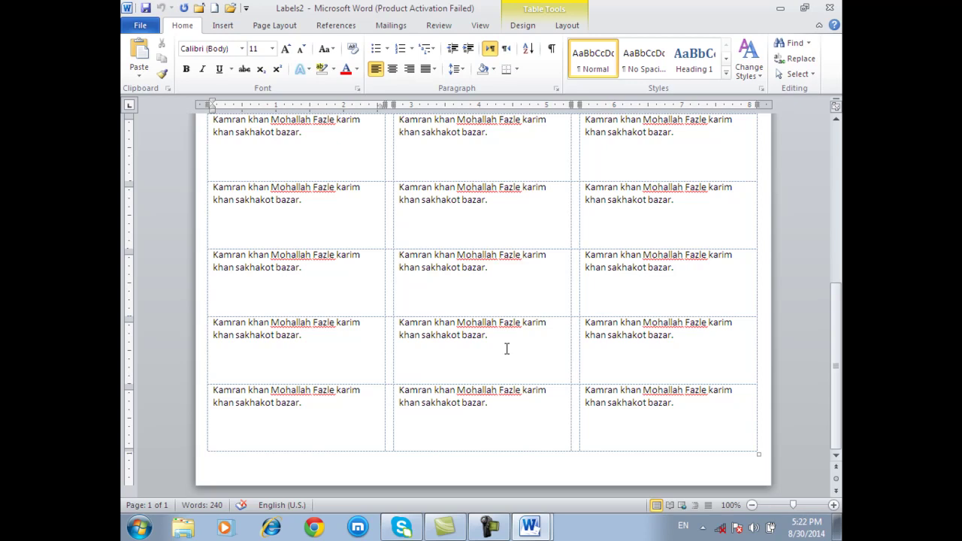
scroll(507, 349, "up", 8)
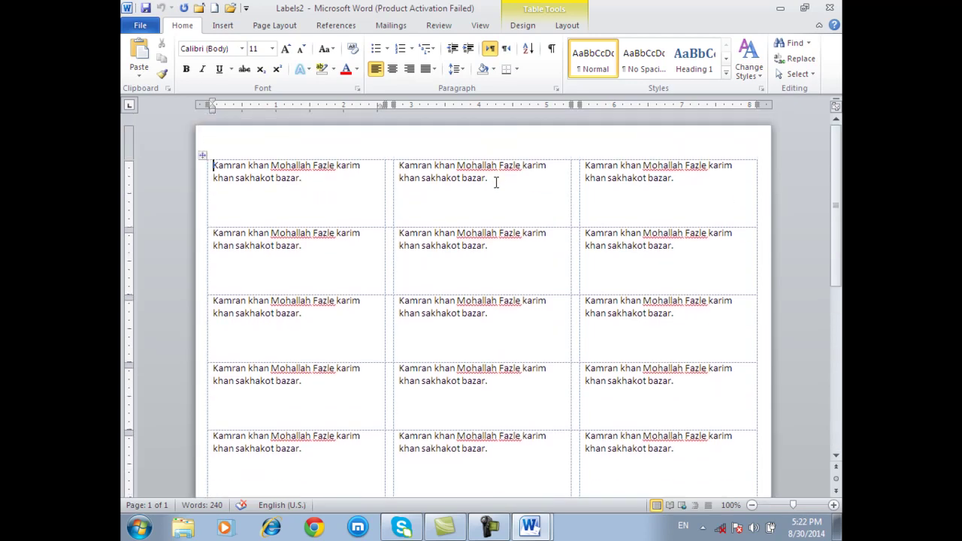
- Change the first names in the second and third top-row labels to Salman and Asif
left_click(433, 167)
key("BackSpace")
key("BackSpace")
key("BackSpace")
key("BackSpace")
key("BackSpace")
key("BackSpace")
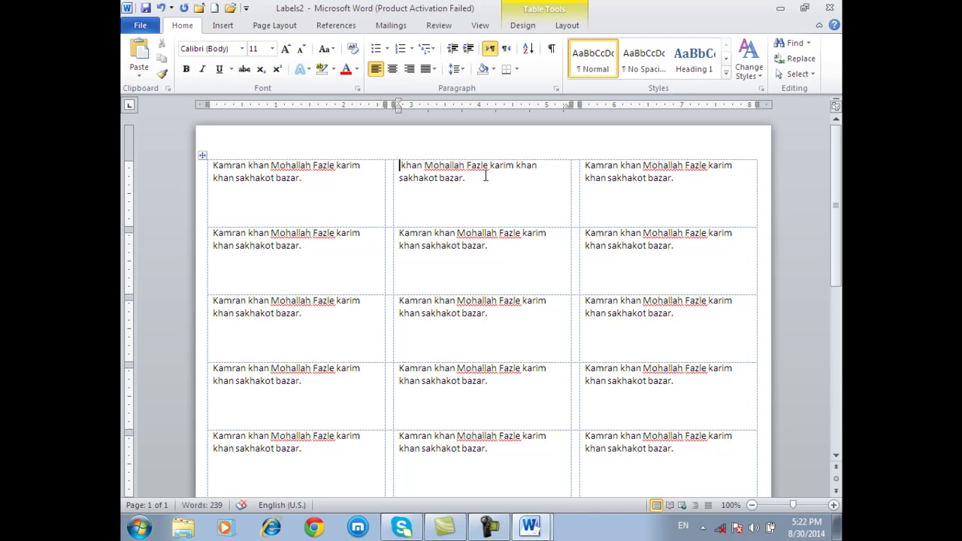
type("s")
key("BackSpace")
type("Salman")
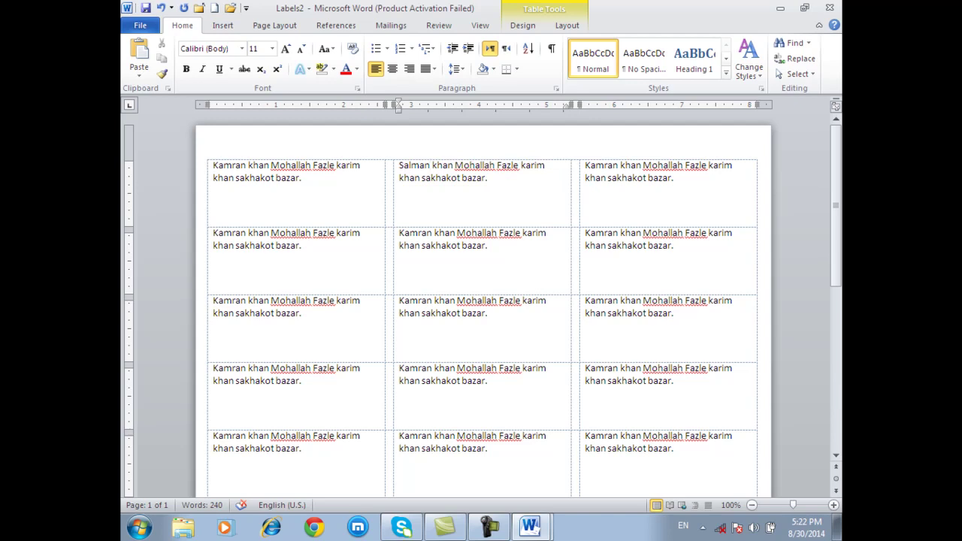
left_click(637, 170)
key("BackSpace")
key("BackSpace")
key("BackSpace")
key("BackSpace")
key("BackSpace")
key("BackSpace")
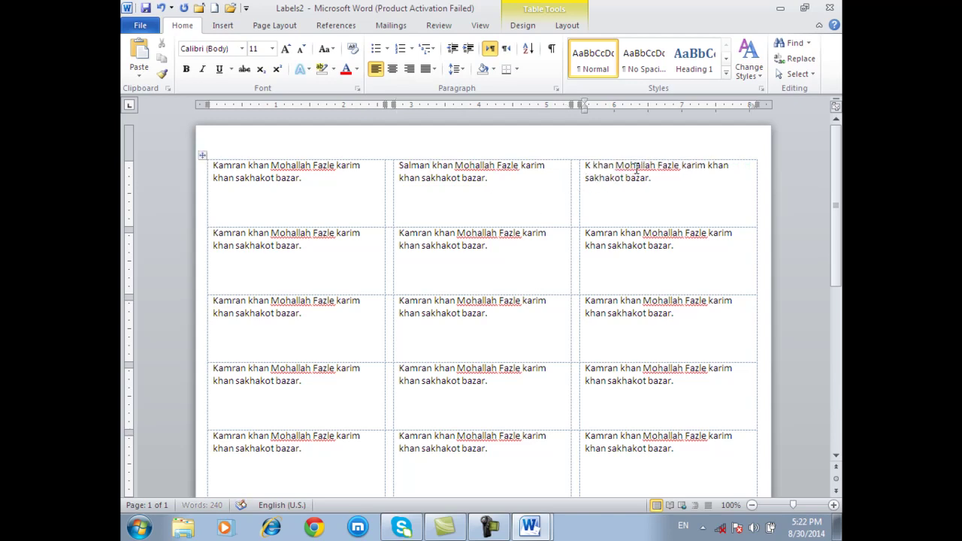
type("Asif")
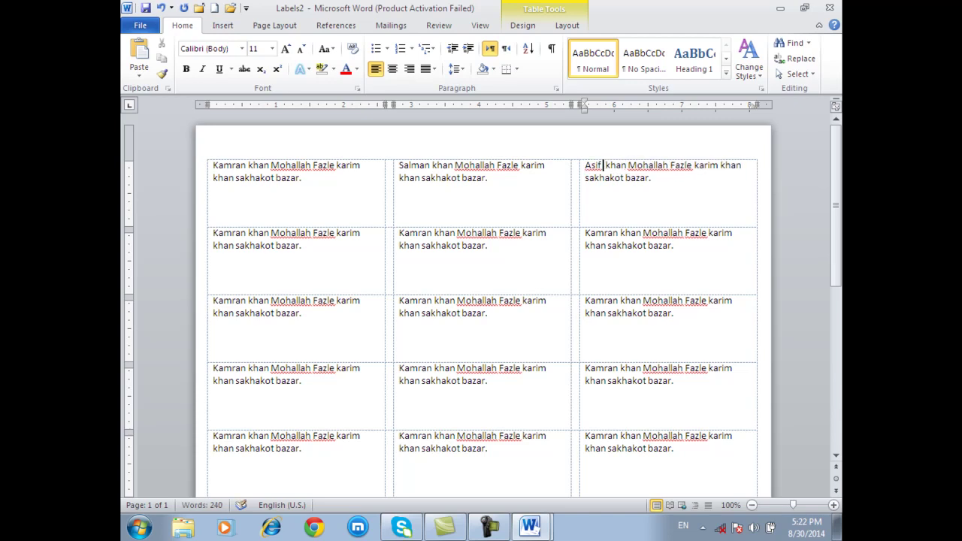
left_click(342, 246)
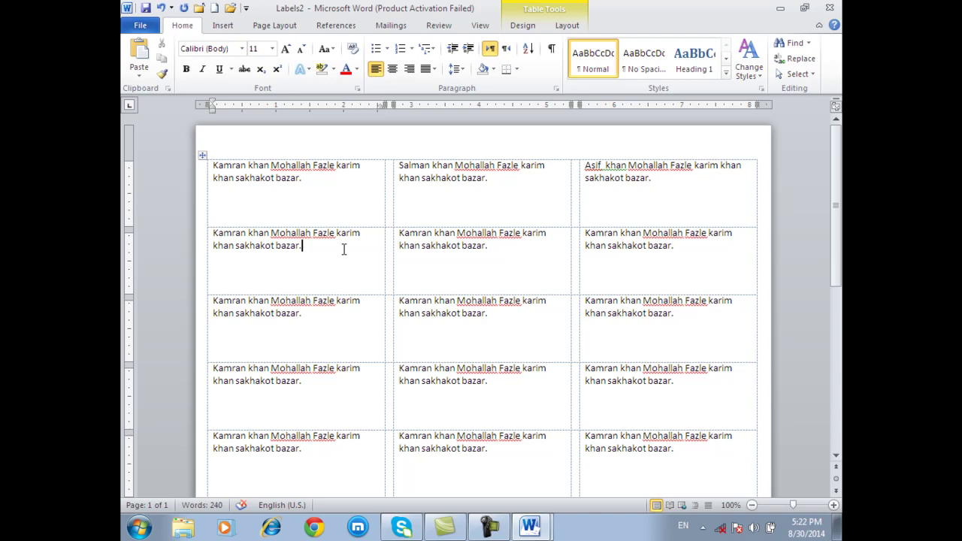
- Look through the label table's Layout and Design tabs and the last-row labels
scroll(307, 239, "down", 5)
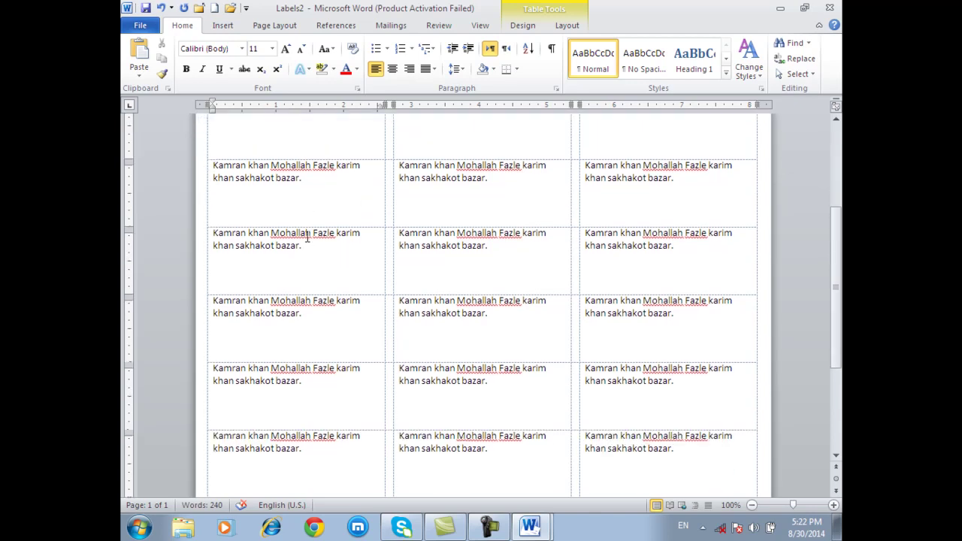
left_click(565, 26)
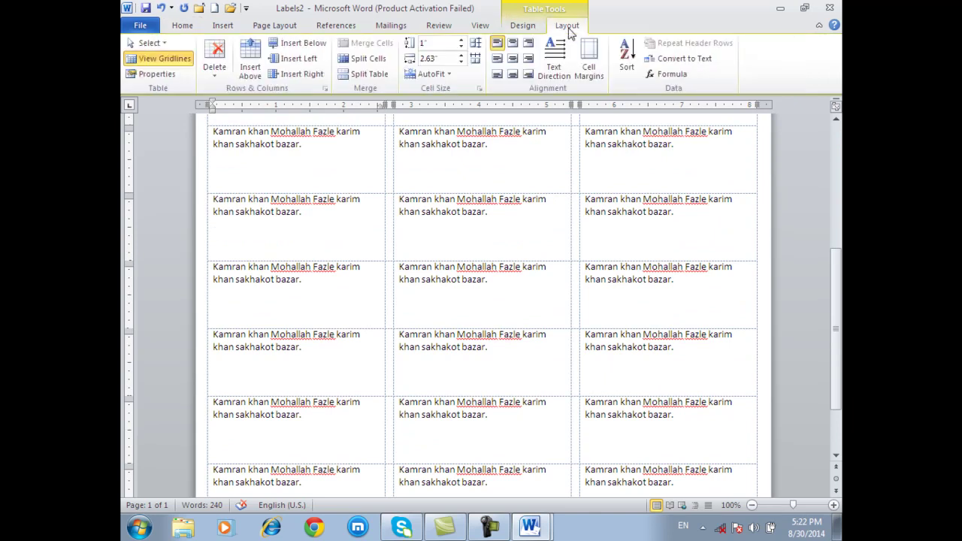
left_click(521, 27)
left_click(566, 26)
left_click(523, 26)
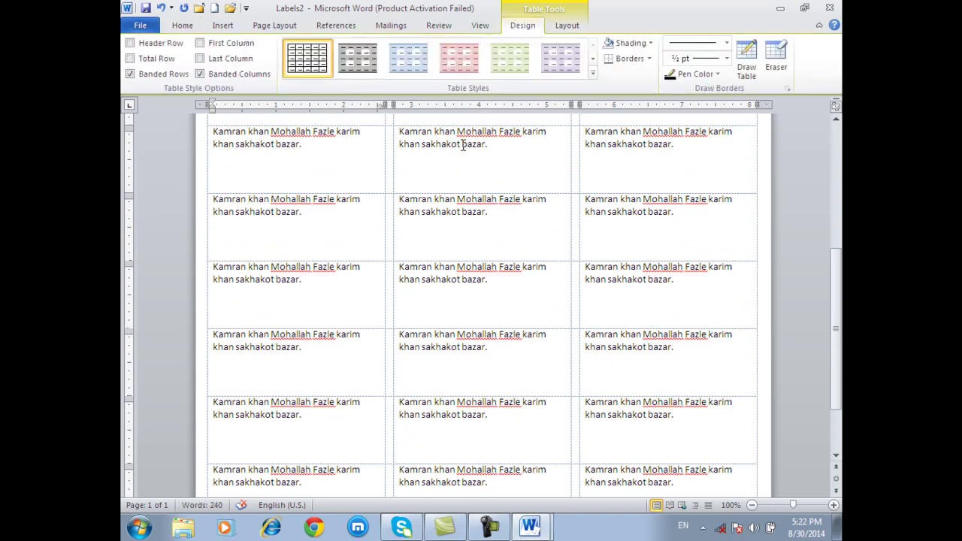
left_click(445, 171)
scroll(436, 203, "down", 2)
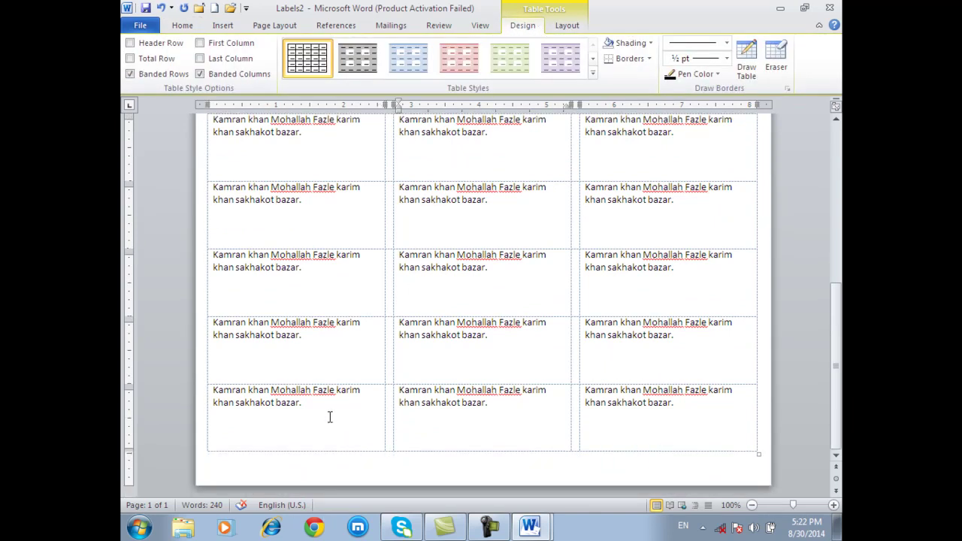
left_click(330, 414)
left_click(482, 425)
left_click(695, 406)
- Close Document1 without saving, then start closing Labels2
mouse_move(530, 526)
left_click(498, 476)
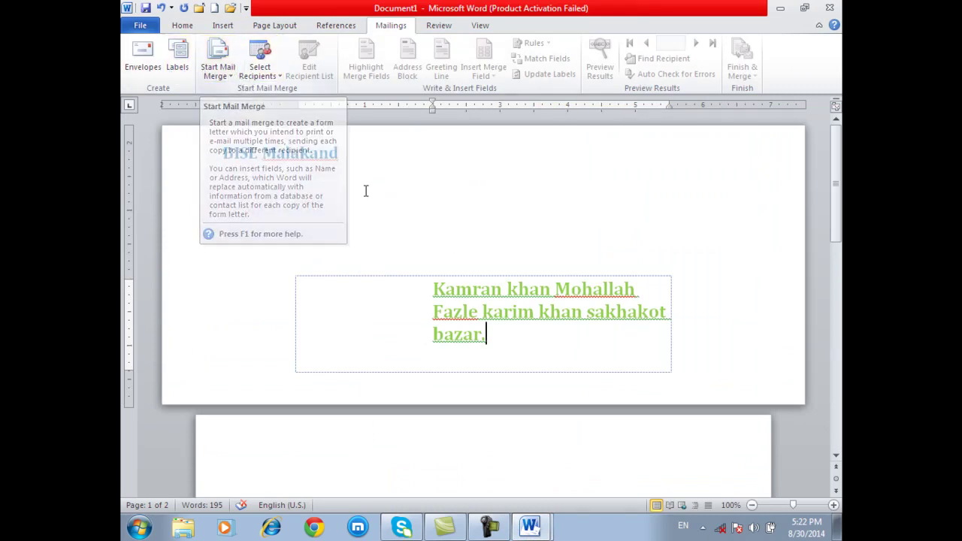
left_click(200, 9)
left_click(470, 277)
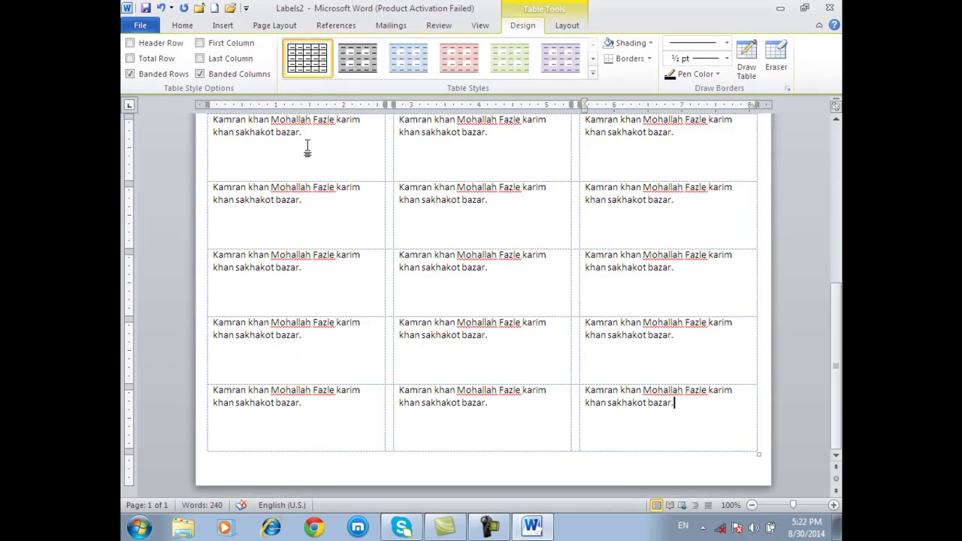
left_click(201, 10)
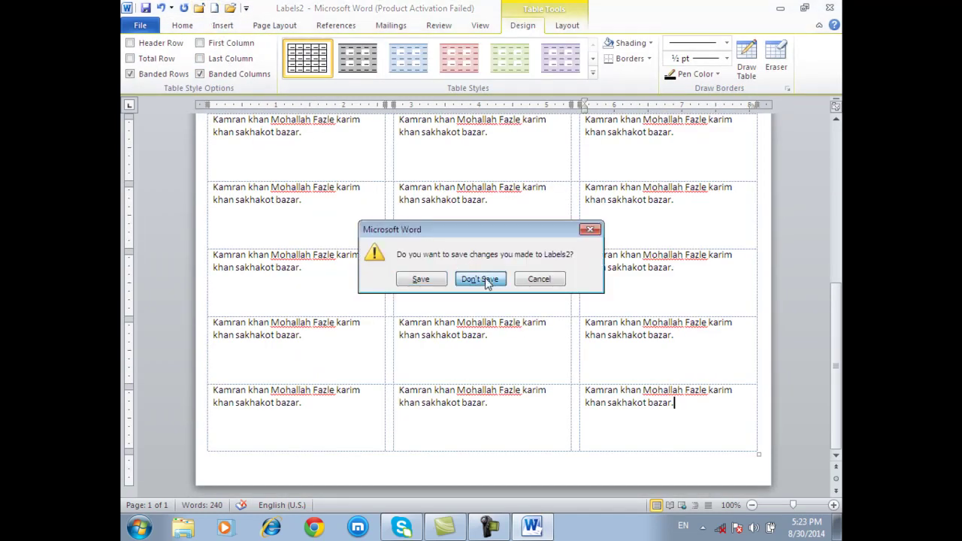
- Discard Labels2 and fill a new blank document with =rand() sample text, leaving an empty line above
left_click(486, 279)
left_click(215, 9)
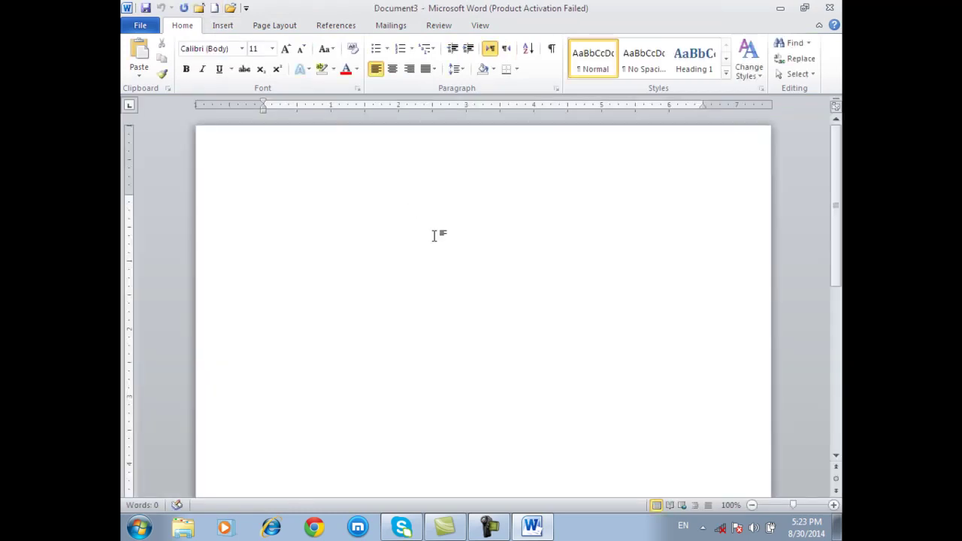
type("=rand()")
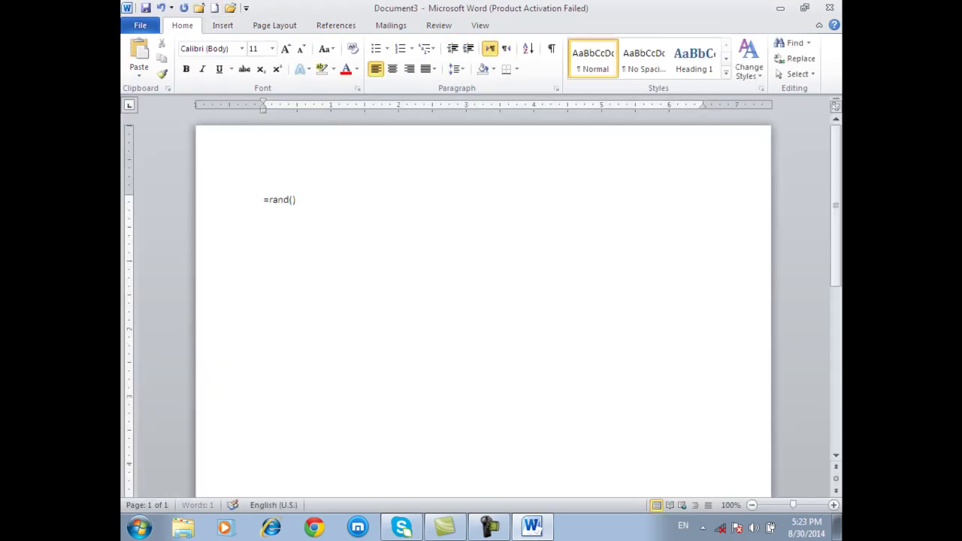
key("Return")
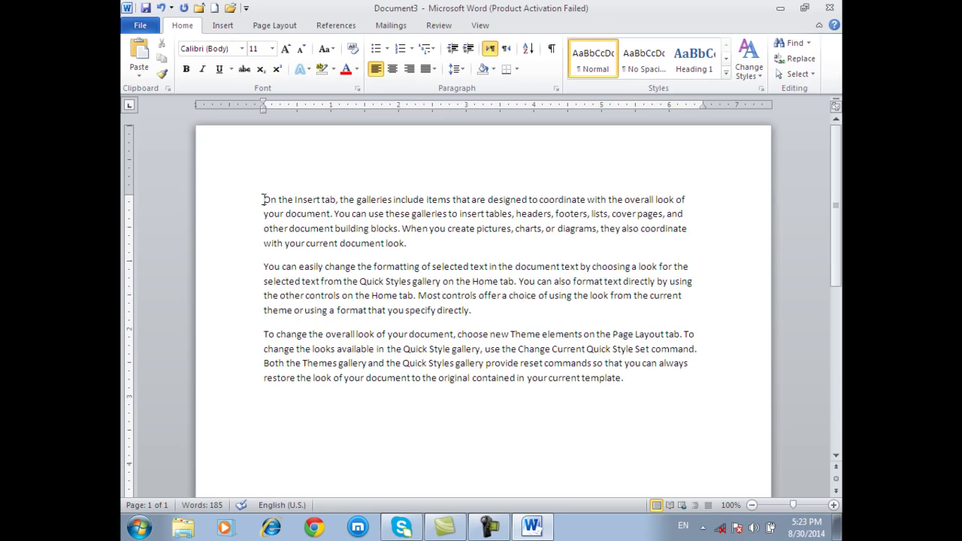
left_click(265, 199)
key("Return")
key("Return")
key("Return")
key("Return")
key("Return")
key("Return")
left_click(286, 212)
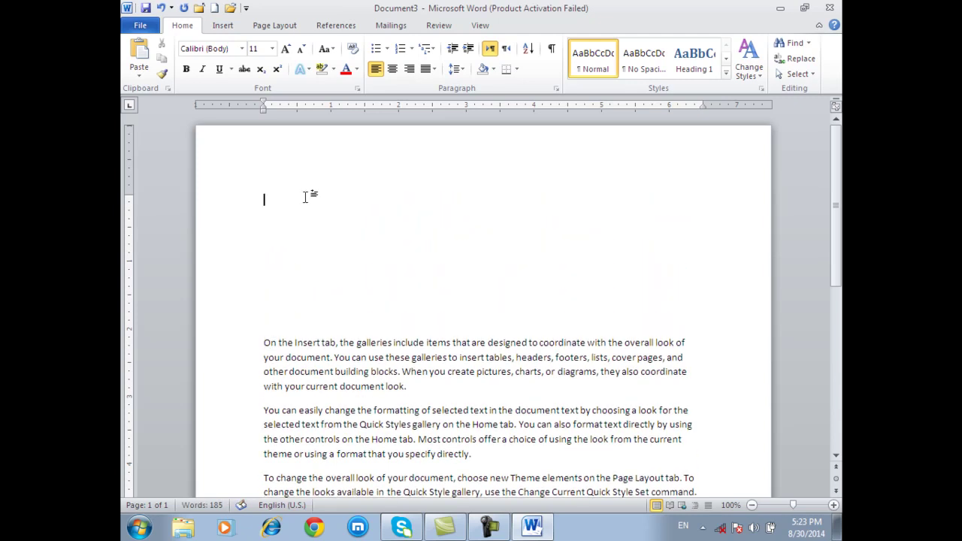
- Make the document a mail merge letter and launch the Step by Step Mail Merge Wizard
left_click(390, 27)
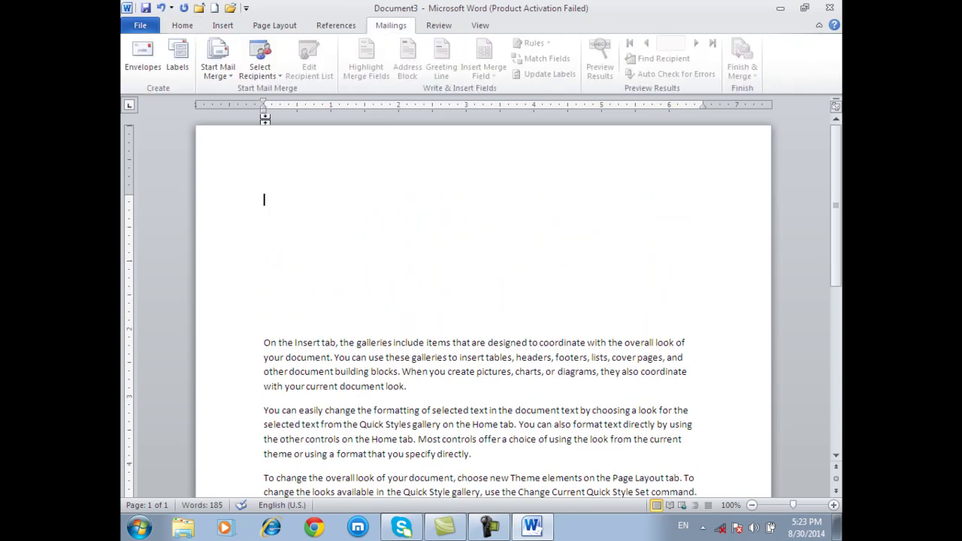
left_click(217, 76)
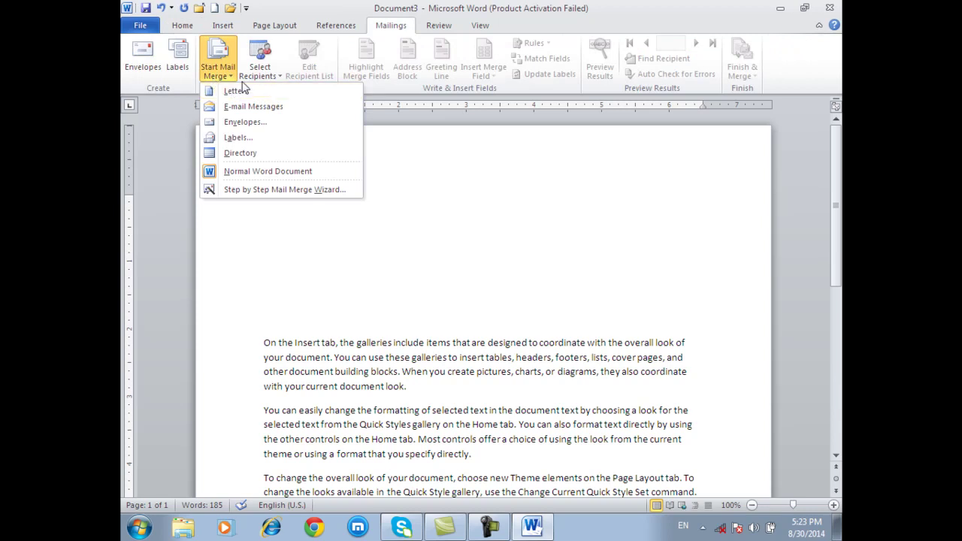
left_click(240, 91)
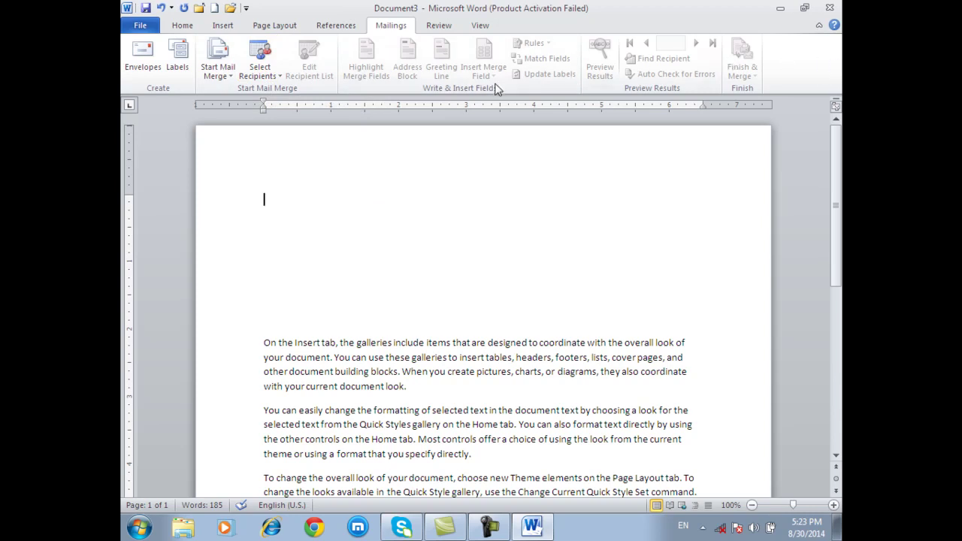
left_click(217, 69)
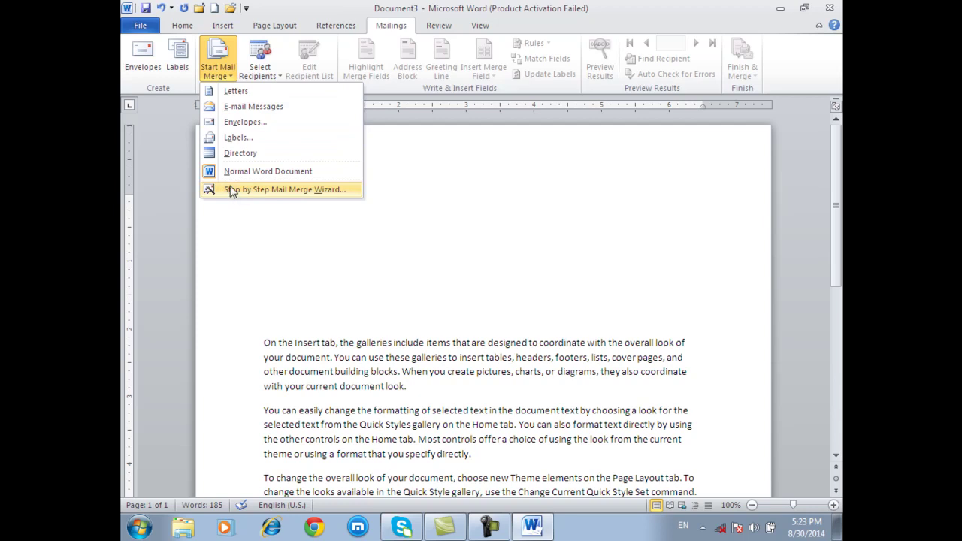
left_click(240, 193)
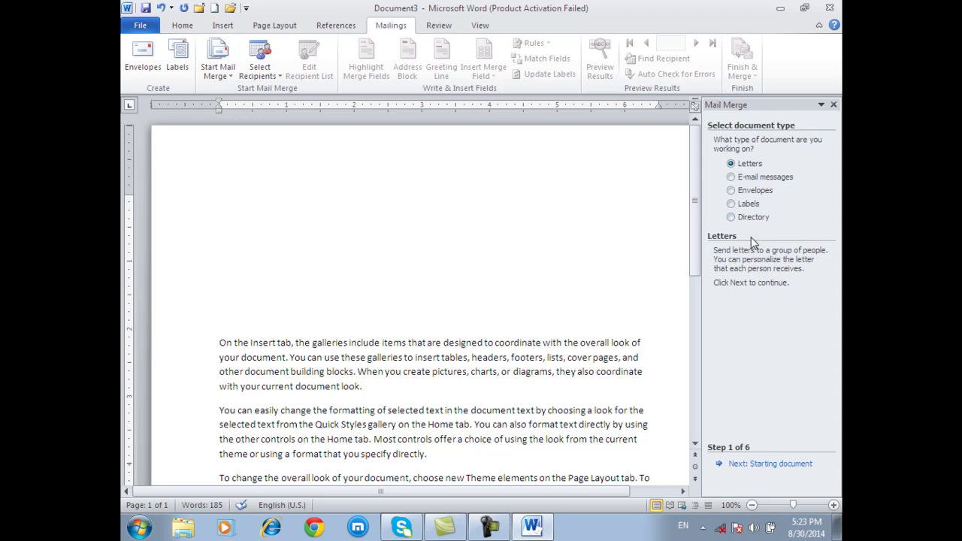
- Choose Start from existing document, browse for it, and accept replacing the current contents
left_click(776, 466)
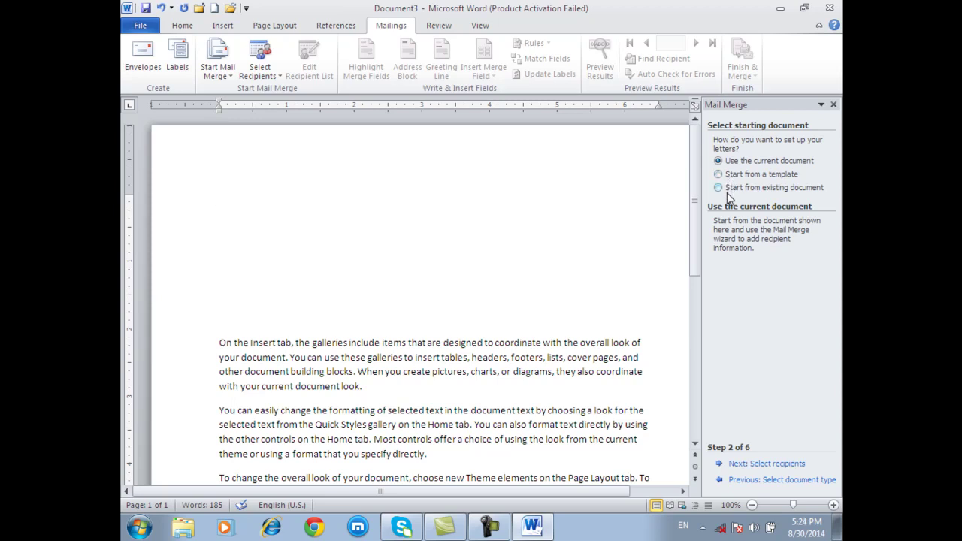
left_click(720, 188)
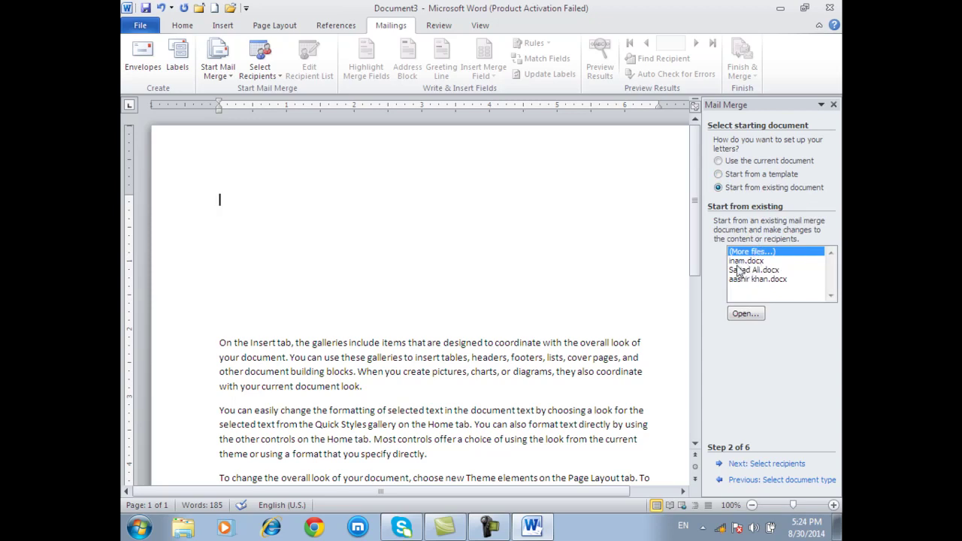
left_click(746, 313)
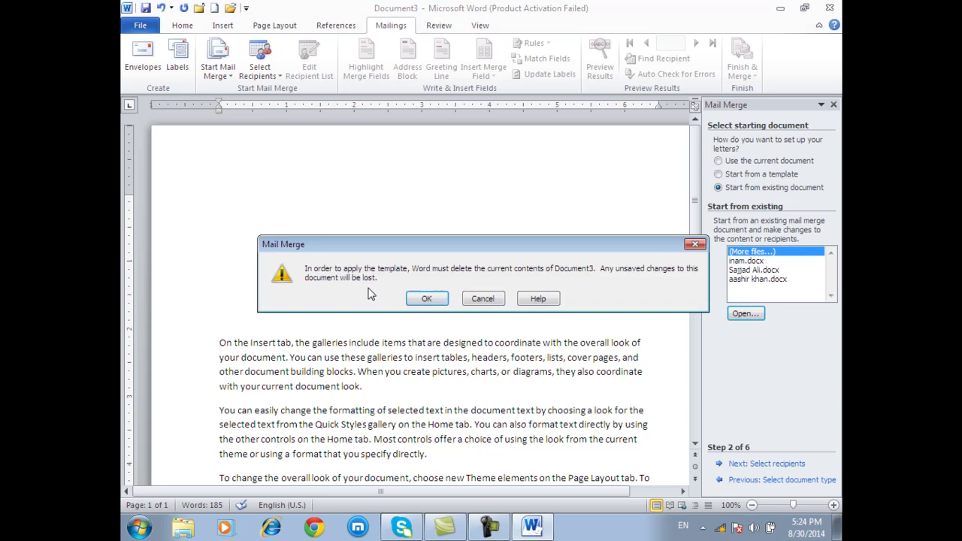
left_click(426, 298)
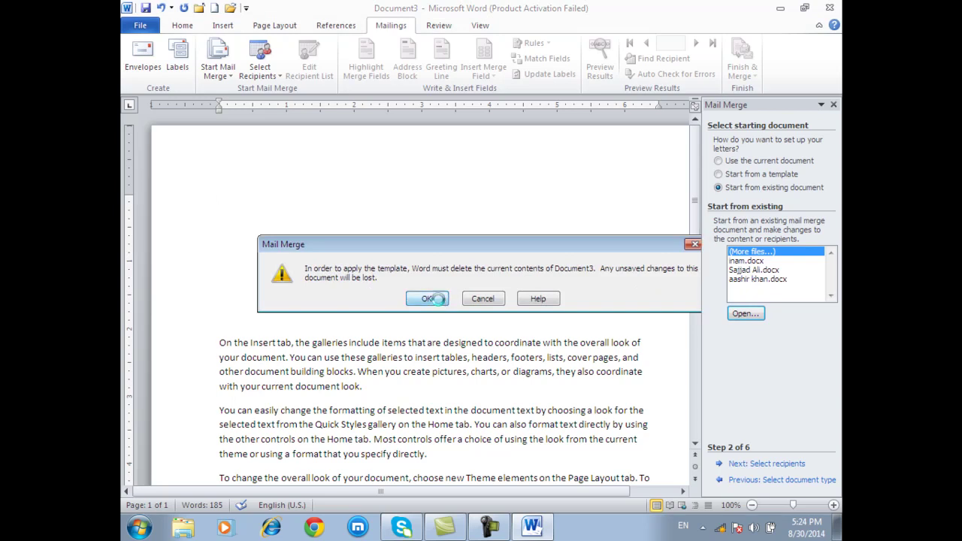
- Open the Timurid school document and add a blank line above its text
left_click(331, 254)
scroll(331, 256, "down", 3)
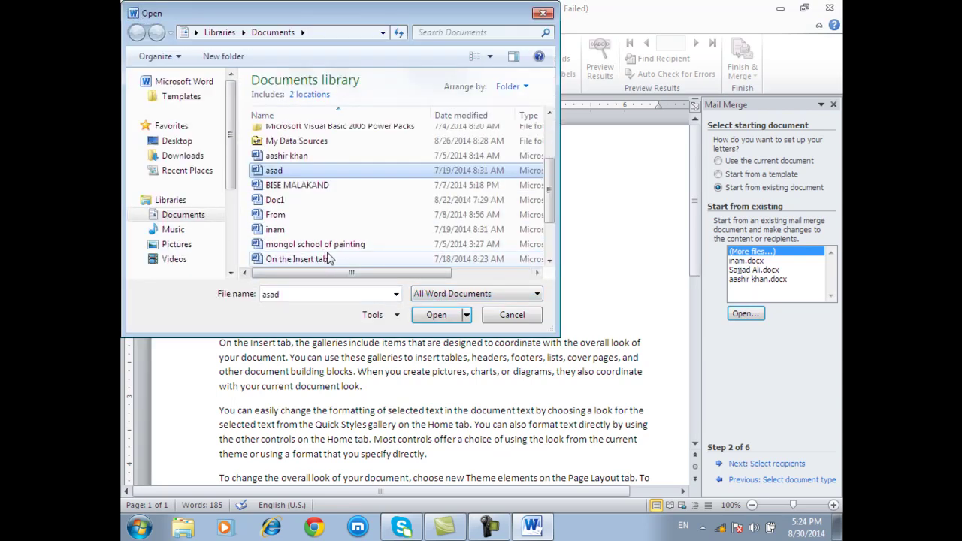
left_click(331, 259)
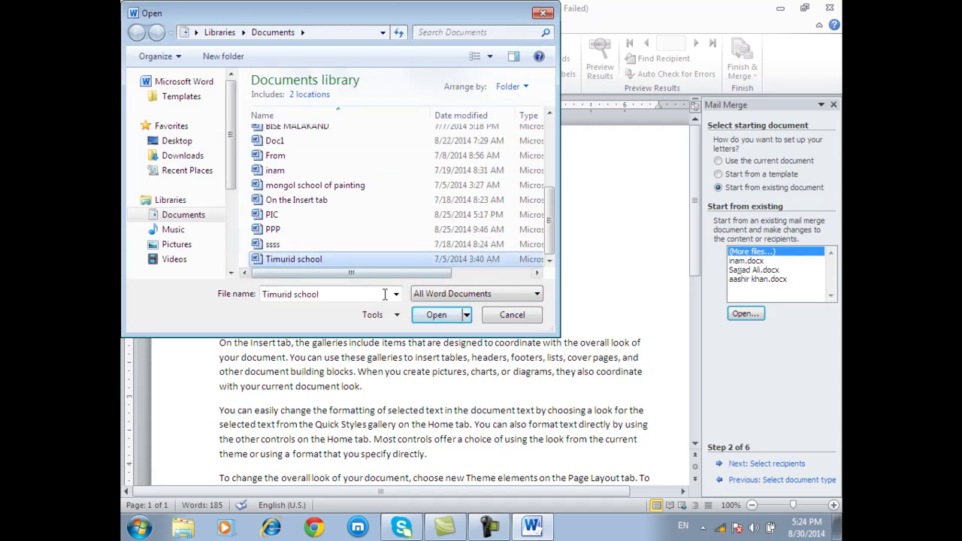
left_click(436, 314)
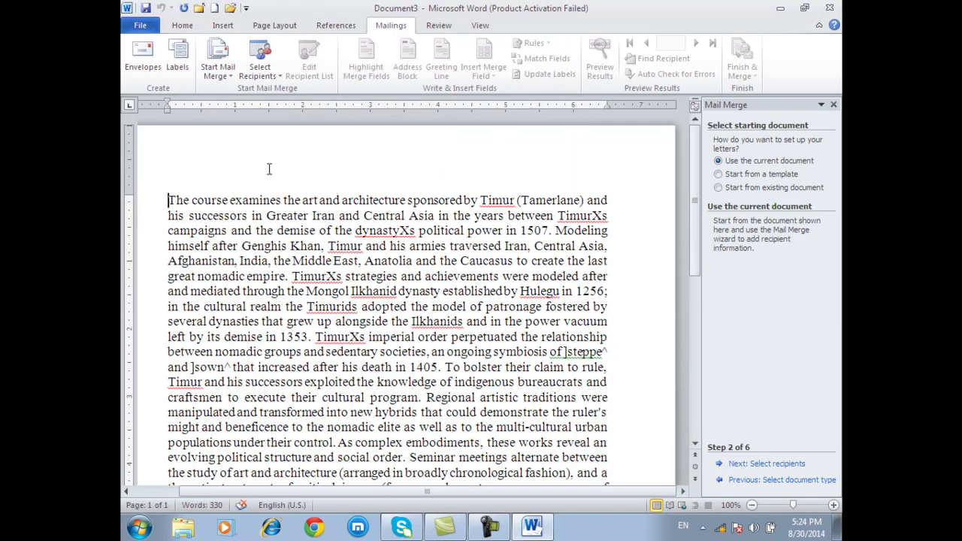
key("Return")
key("Return")
key("Return")
key("Return")
key("Return")
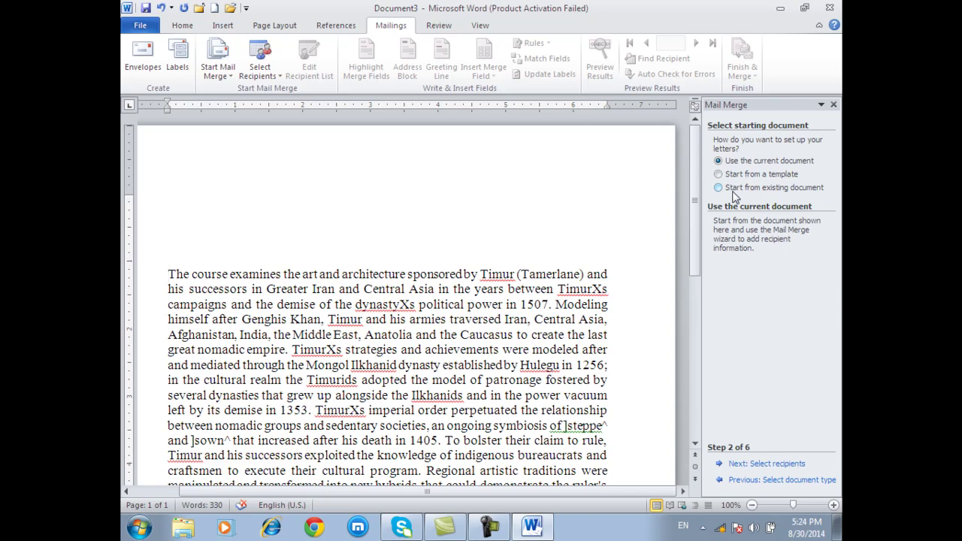
- Advance to Select recipients, browse into My Data Sources, then cancel without picking a file
left_click(774, 464)
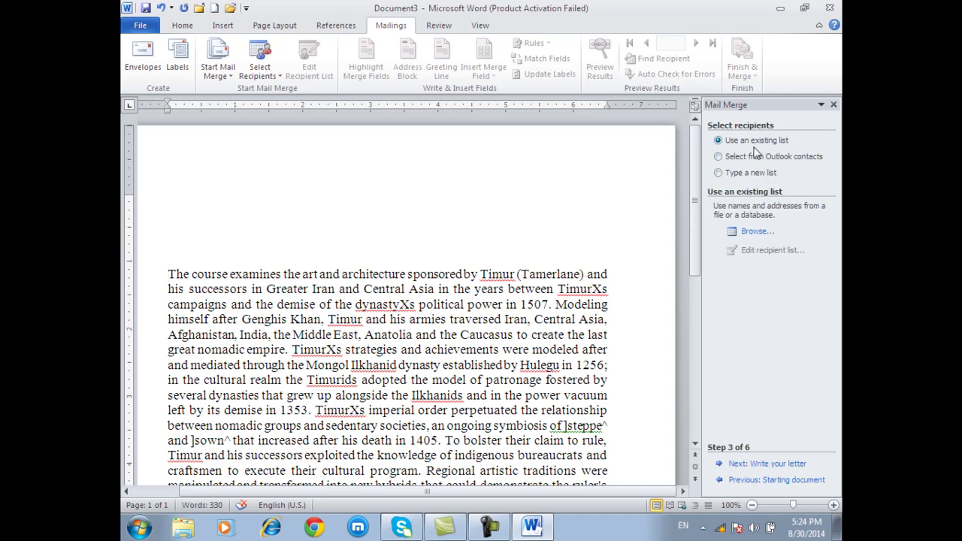
left_click(755, 231)
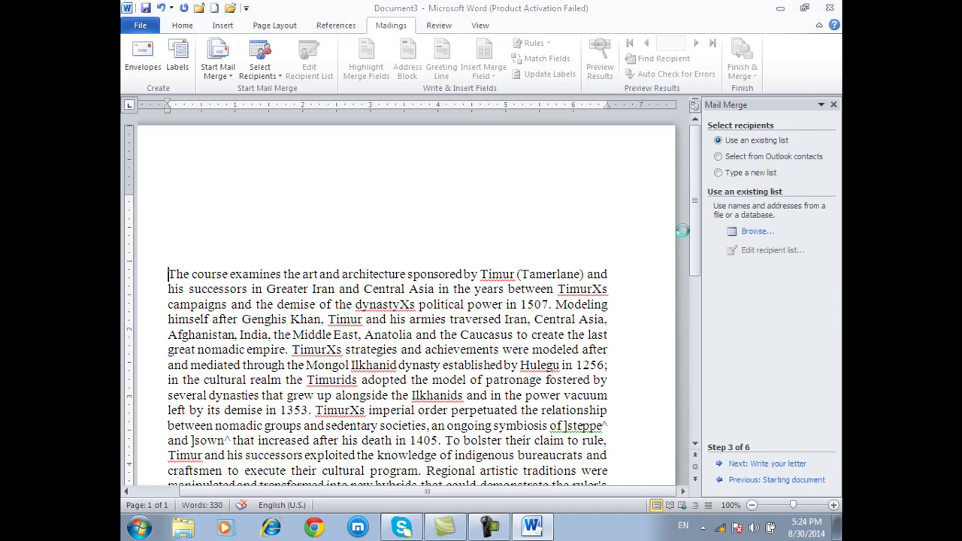
left_click(184, 150)
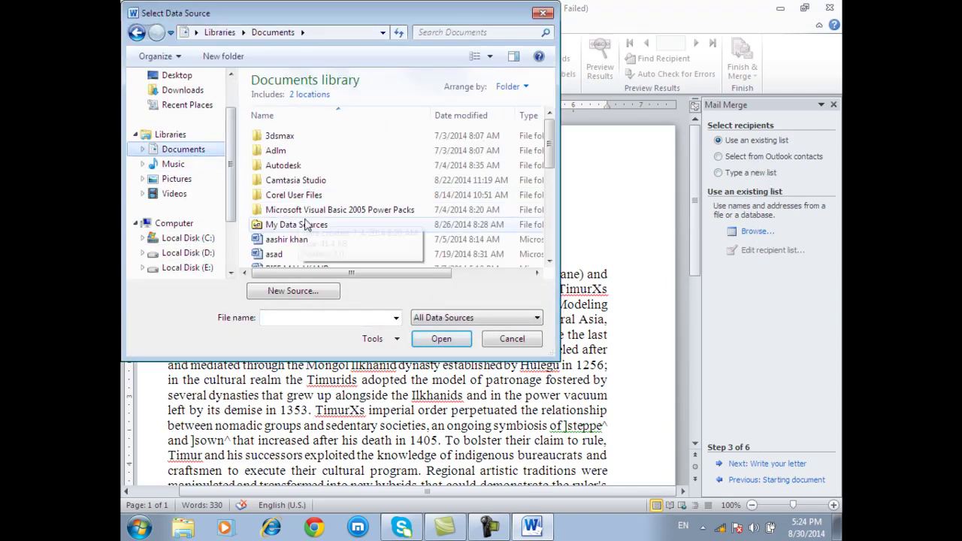
double_click(309, 225)
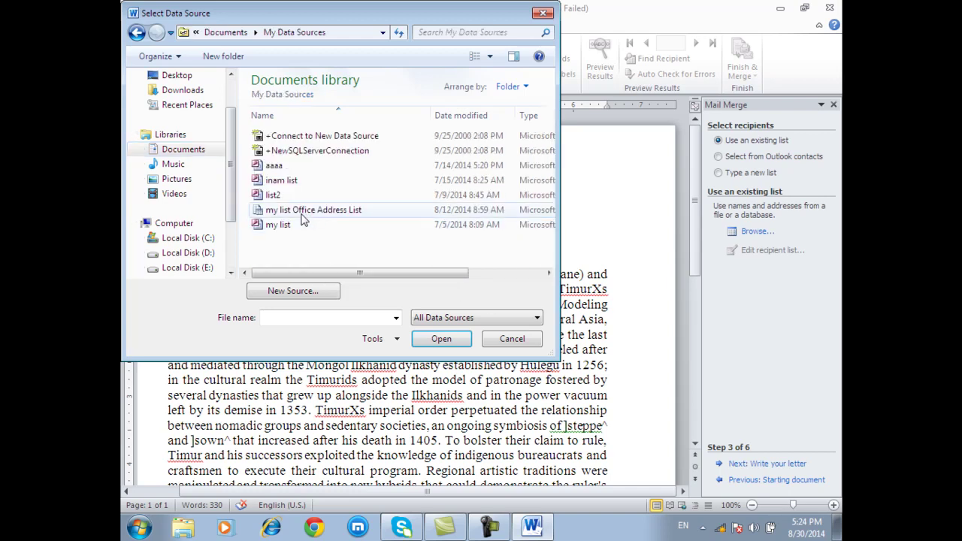
left_click(519, 342)
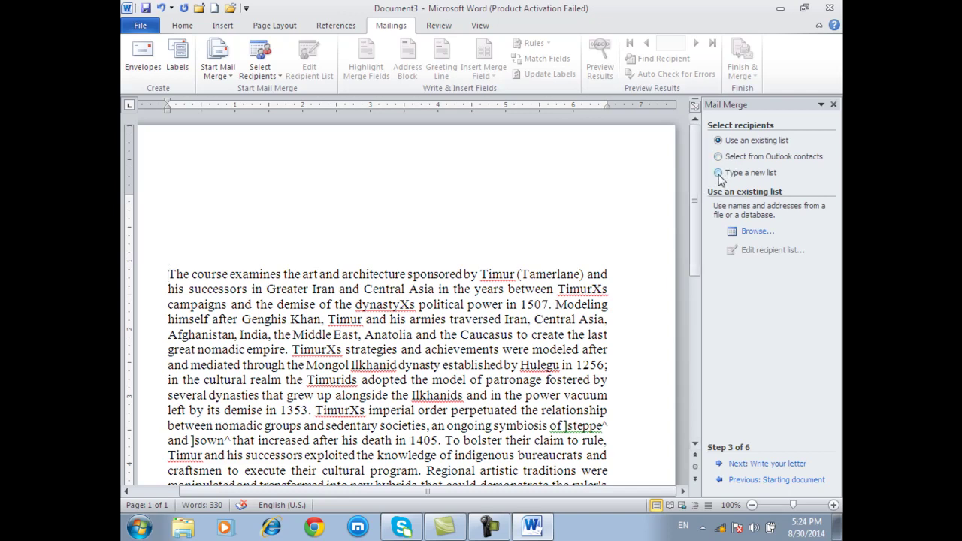
- Choose Type a new list and create an entry with title 'Letter' and company 'Scca'
left_click(718, 173)
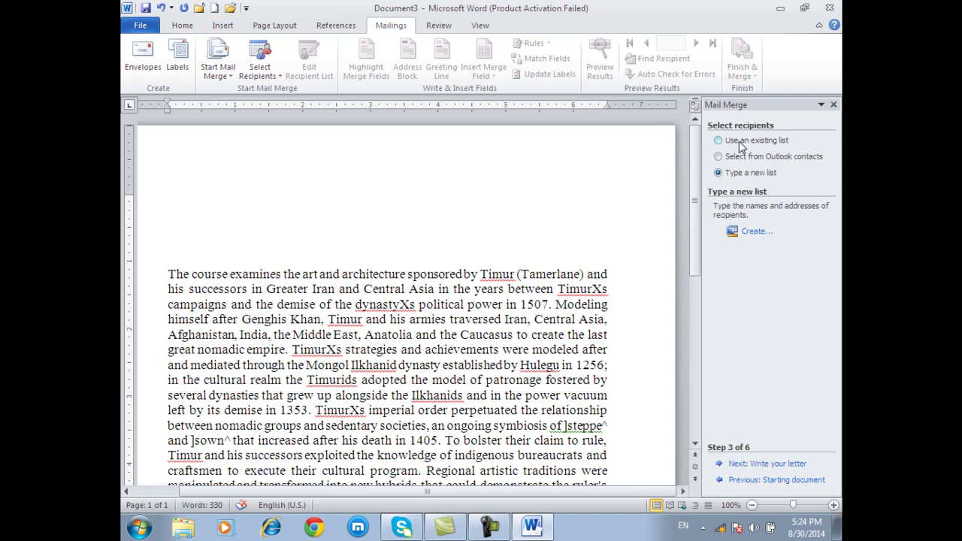
left_click(751, 232)
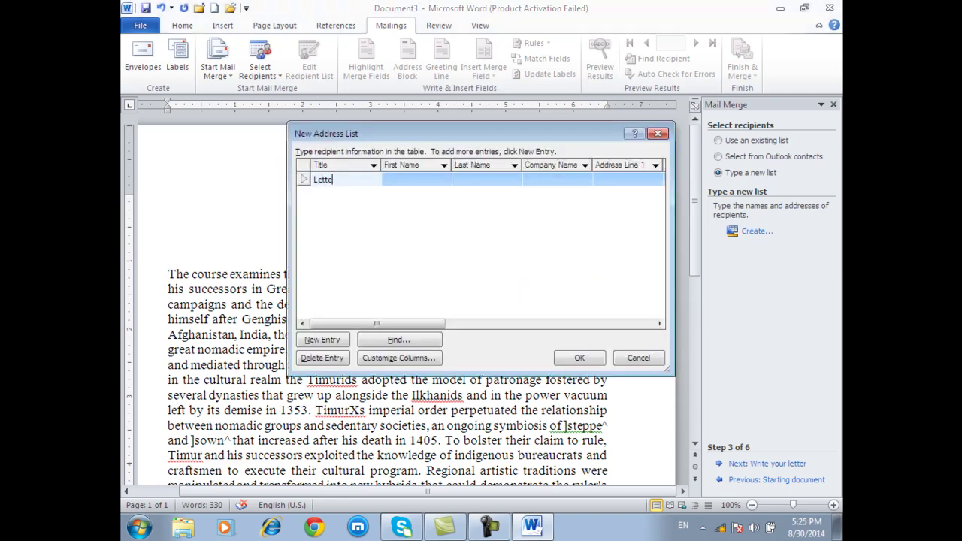
type("Letter")
key("Tab")
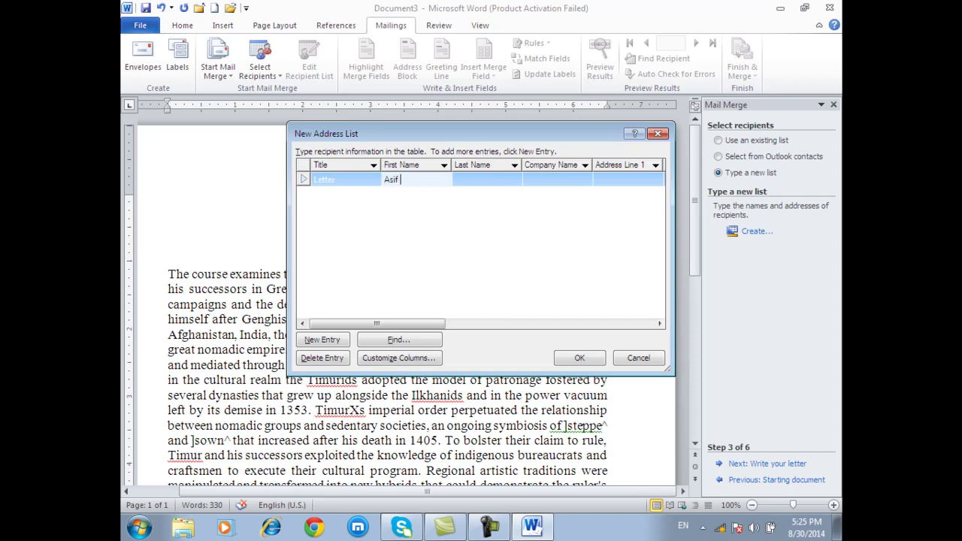
key("Tab")
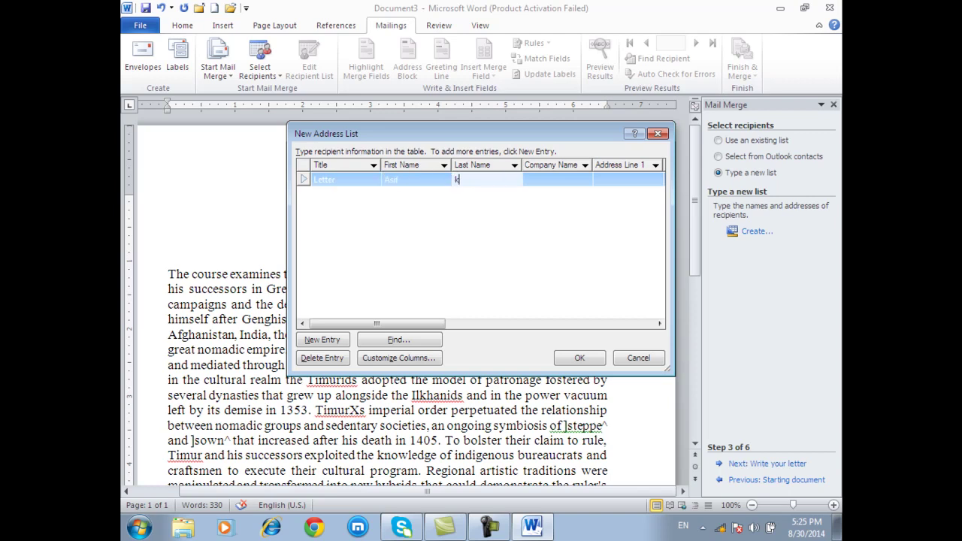
key("Tab")
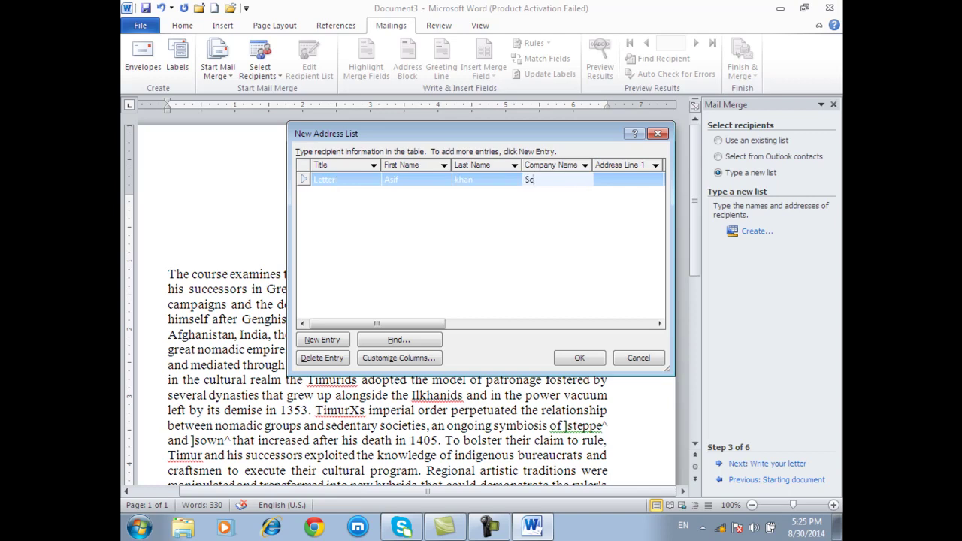
type("Scca")
key("Tab")
key("Tab")
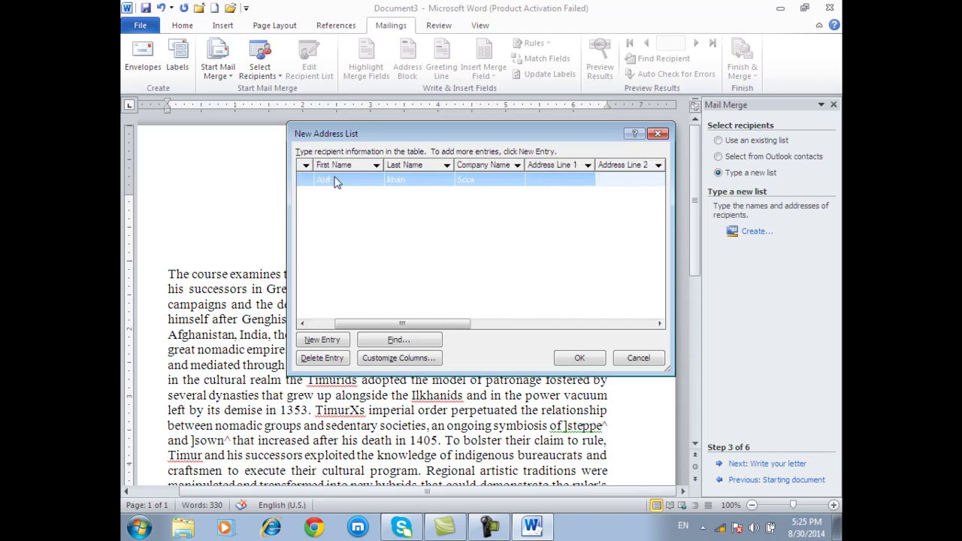
key("Tab")
key("Tab")
key("Tab")
key("Tab")
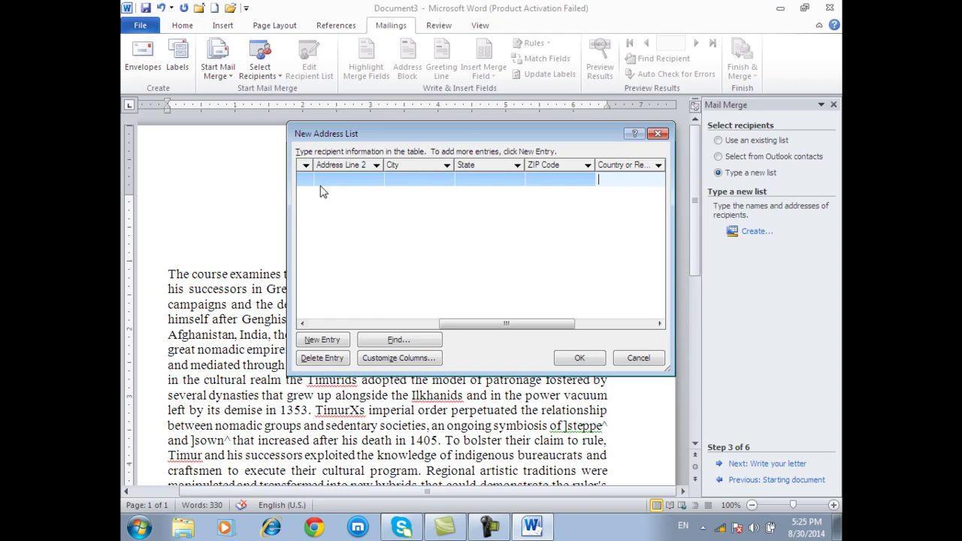
key("Tab")
key("Tab")
key("Tab")
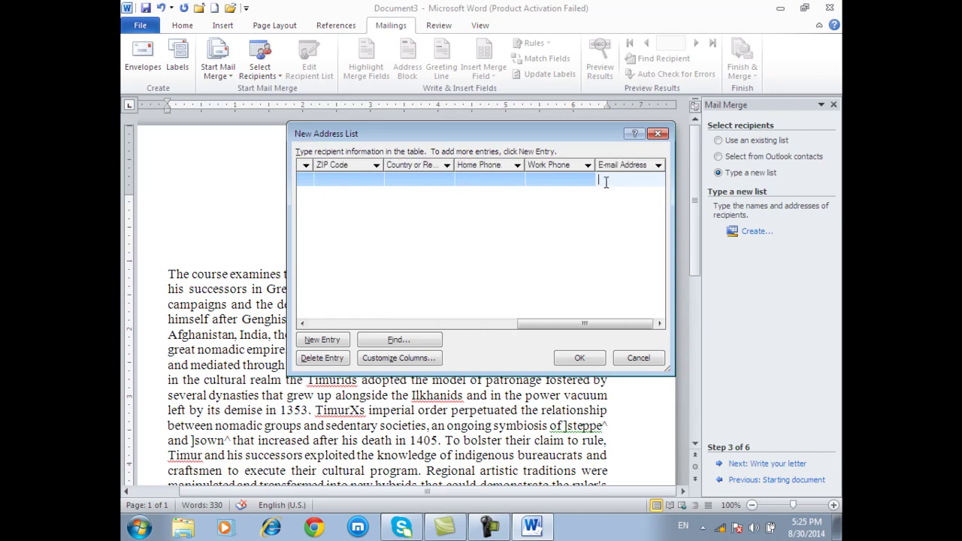
- Add three empty entries, confirm the list, then cancel saving it
left_click(323, 341)
left_click(331, 342)
left_click(331, 342)
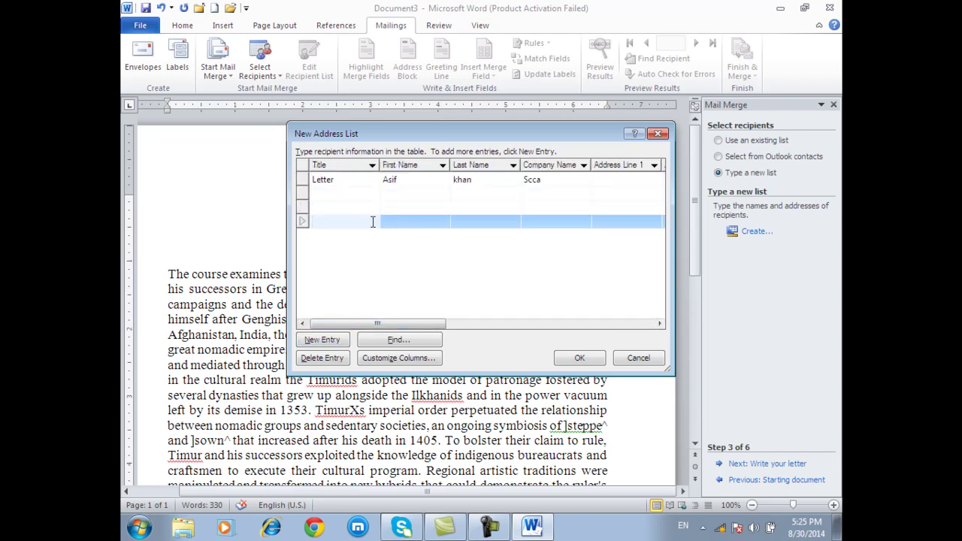
left_click(564, 358)
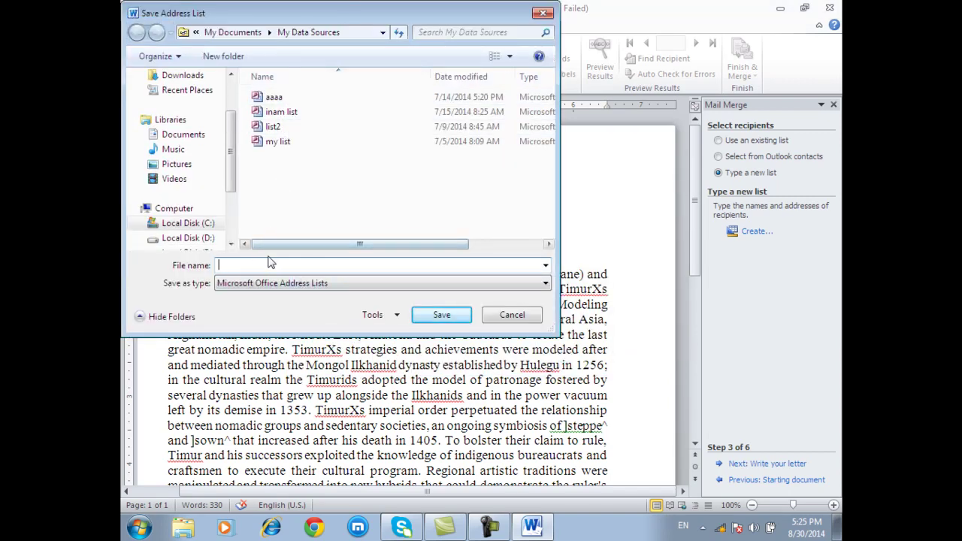
type("as")
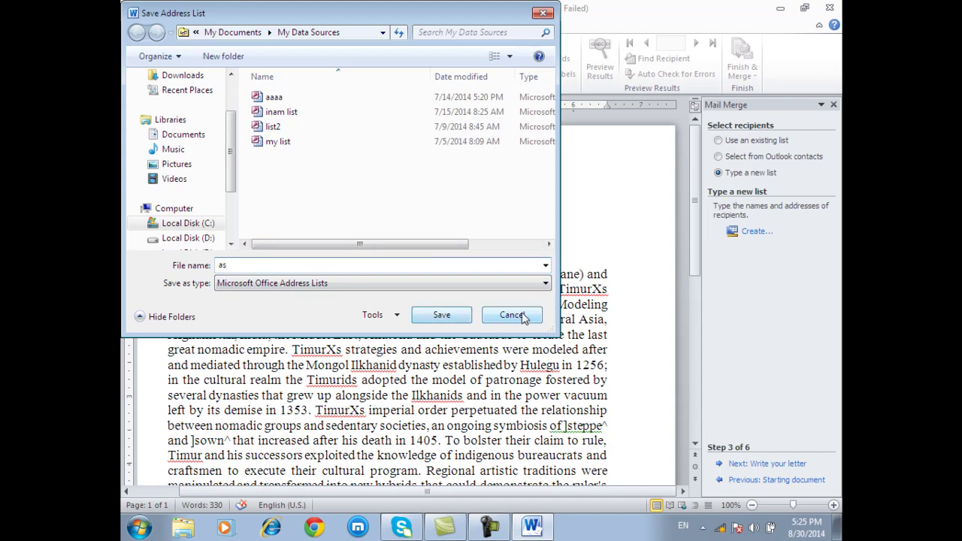
left_click(522, 315)
- Switch to Use an existing list and pick my list from My Data Sources
left_click(509, 302)
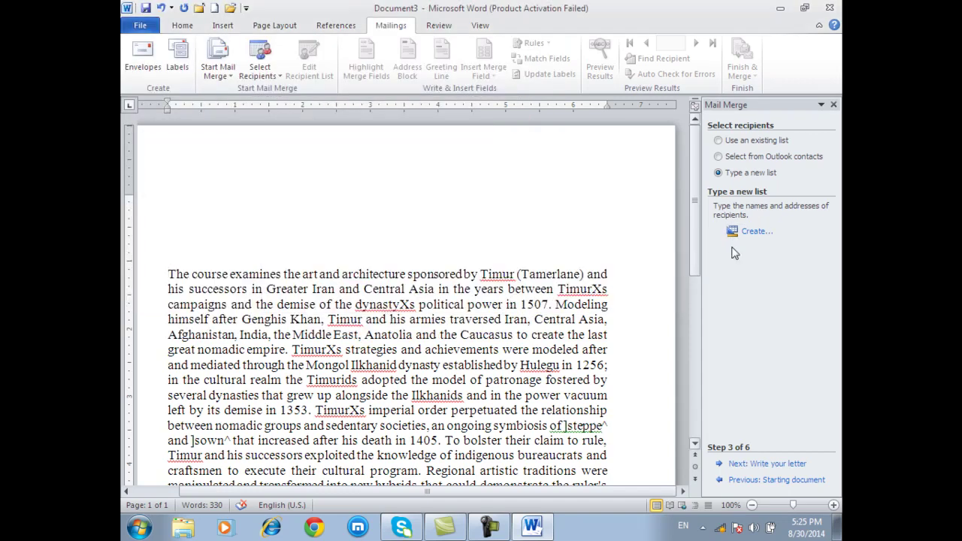
left_click(736, 143)
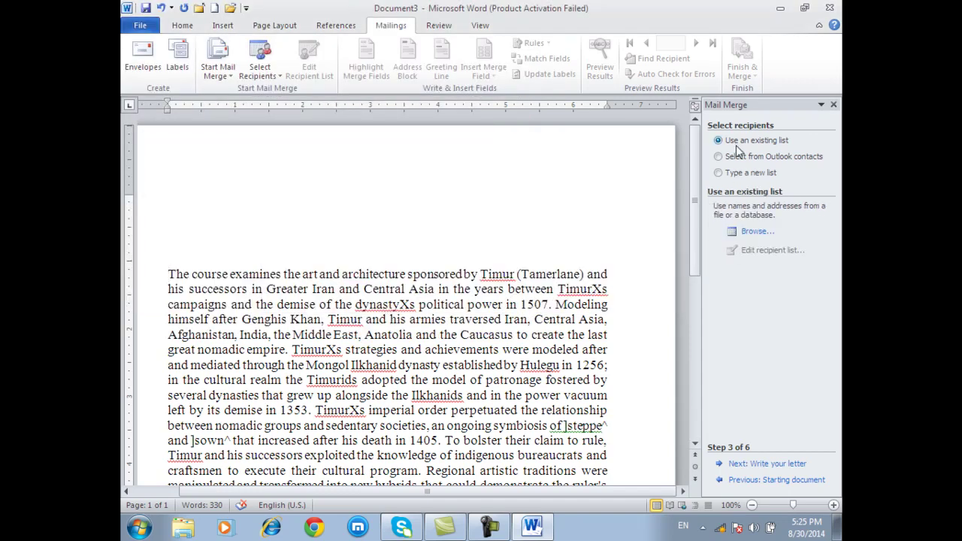
left_click(752, 232)
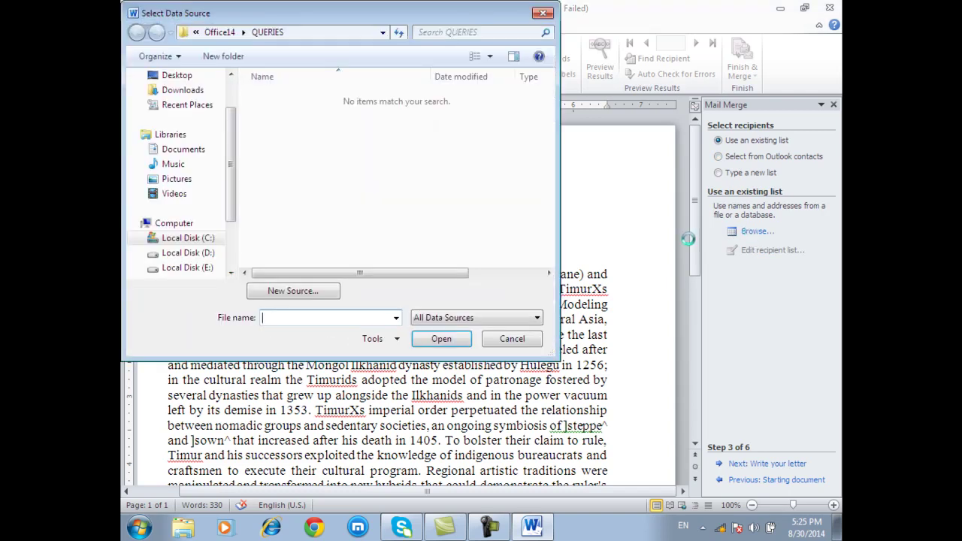
left_click(184, 150)
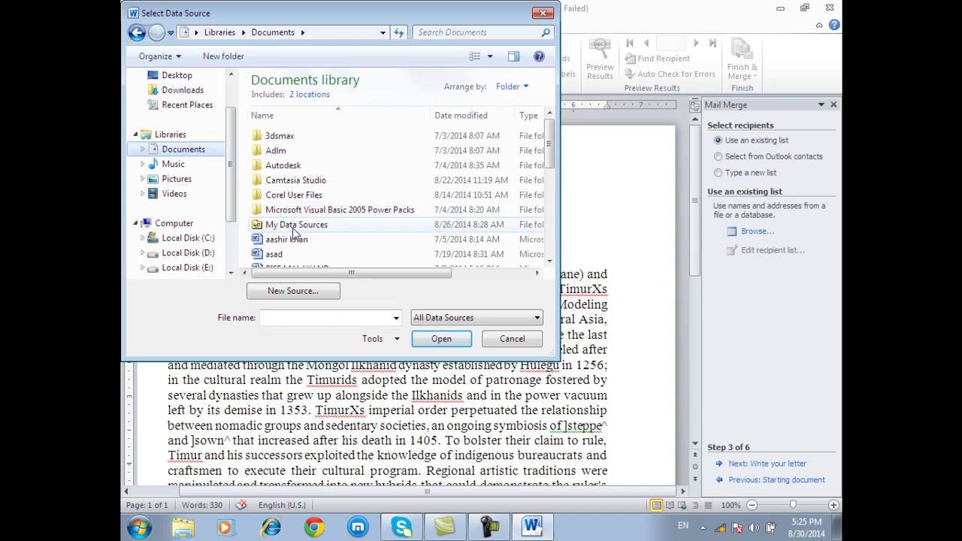
double_click(293, 225)
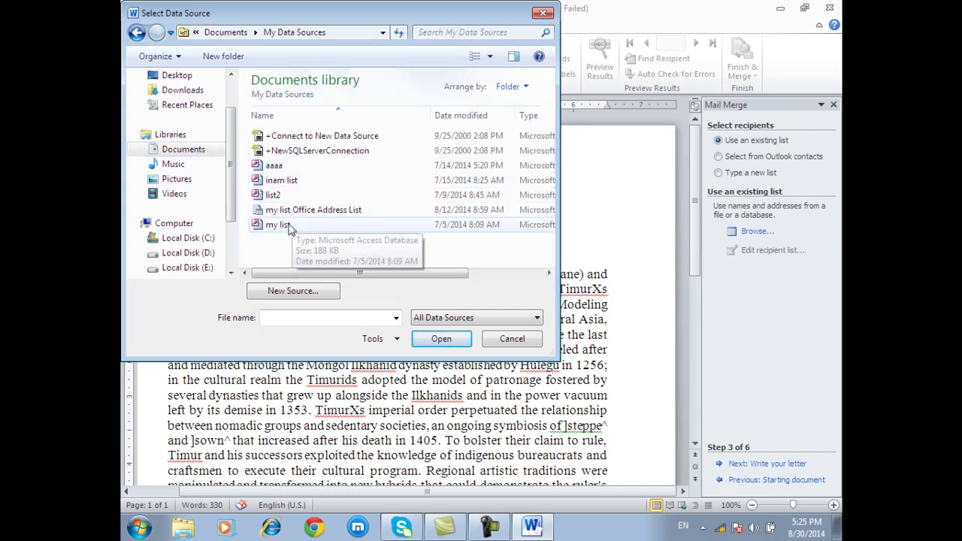
left_click(288, 225)
left_click(442, 339)
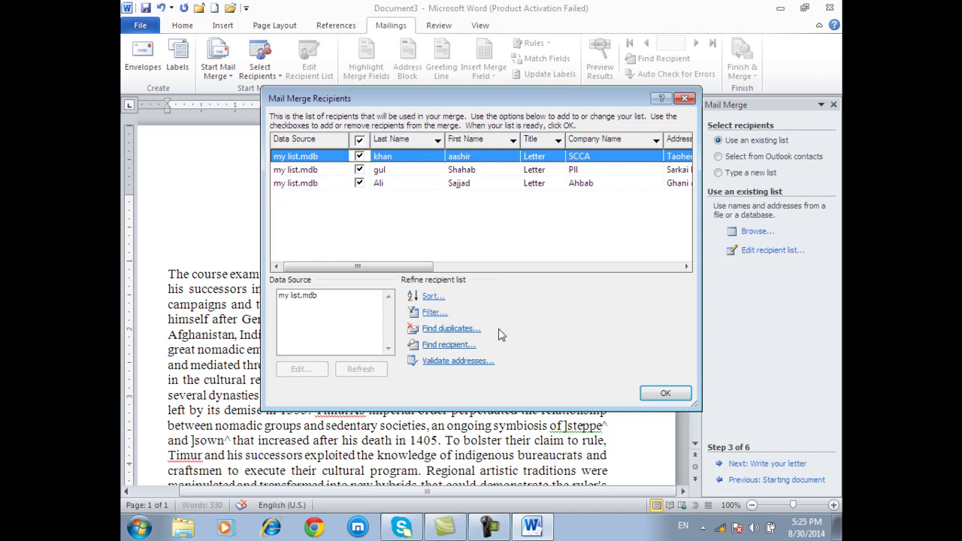
- Toggle the recipient checkboxes, leave all three recipients included, and close the list
left_click(358, 184)
left_click(360, 171)
left_click(359, 185)
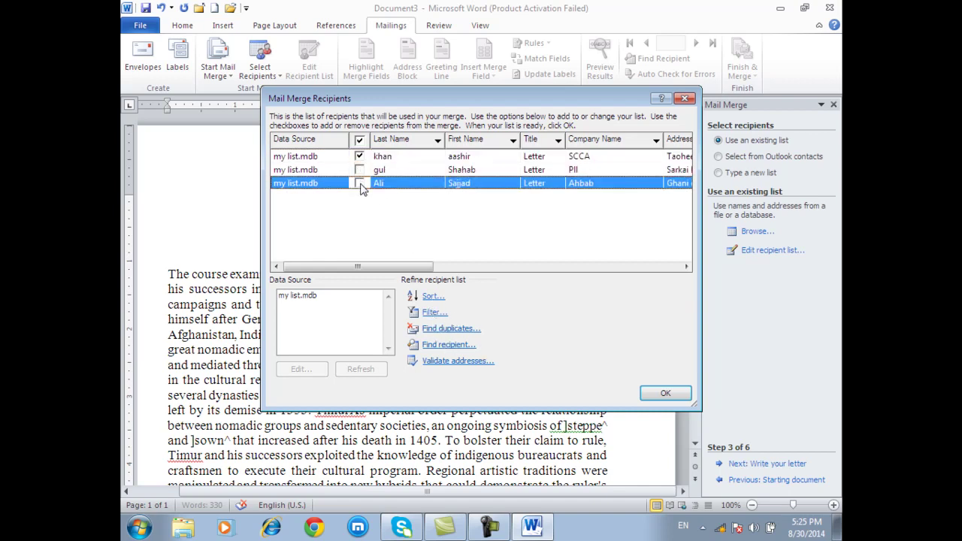
left_click(360, 172)
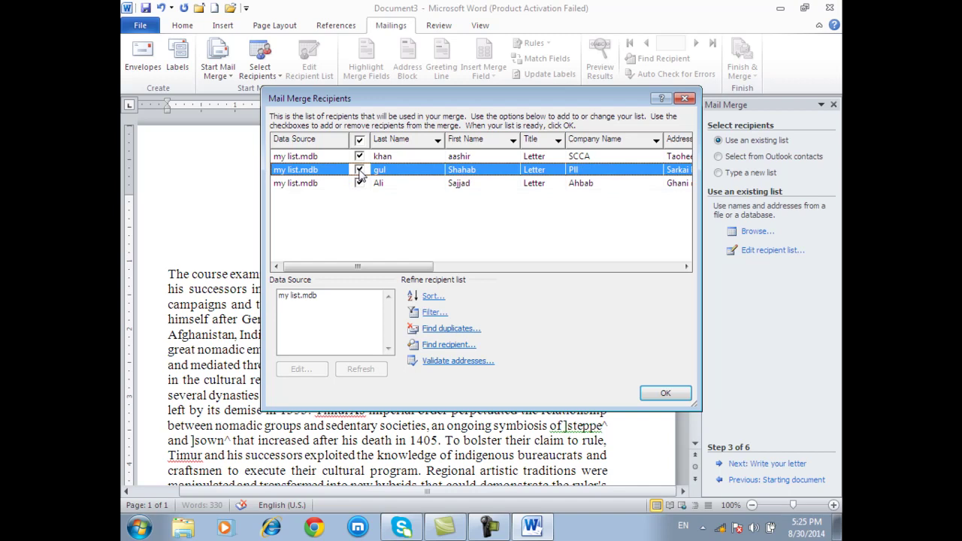
left_click(359, 170)
left_click(358, 184)
left_click(360, 172)
left_click(360, 180)
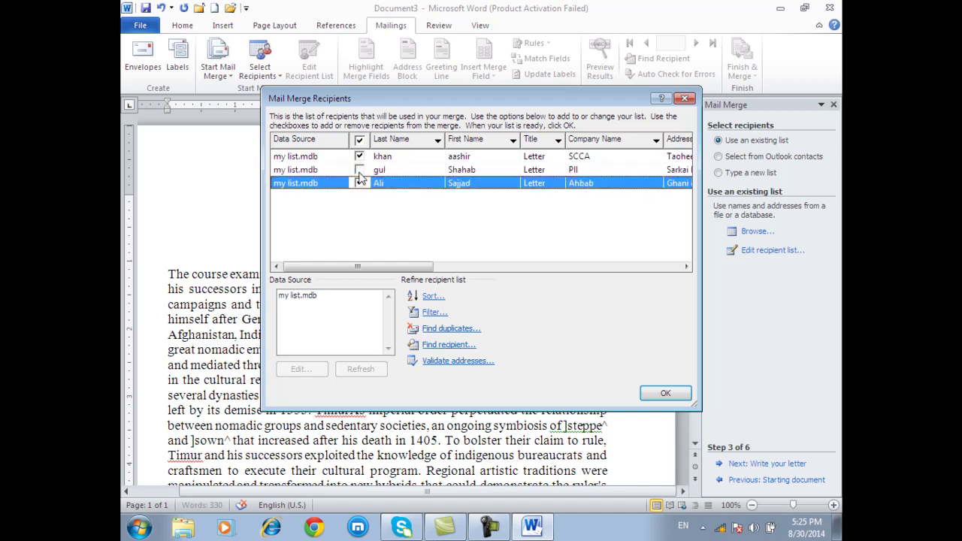
left_click(360, 172)
left_click(665, 393)
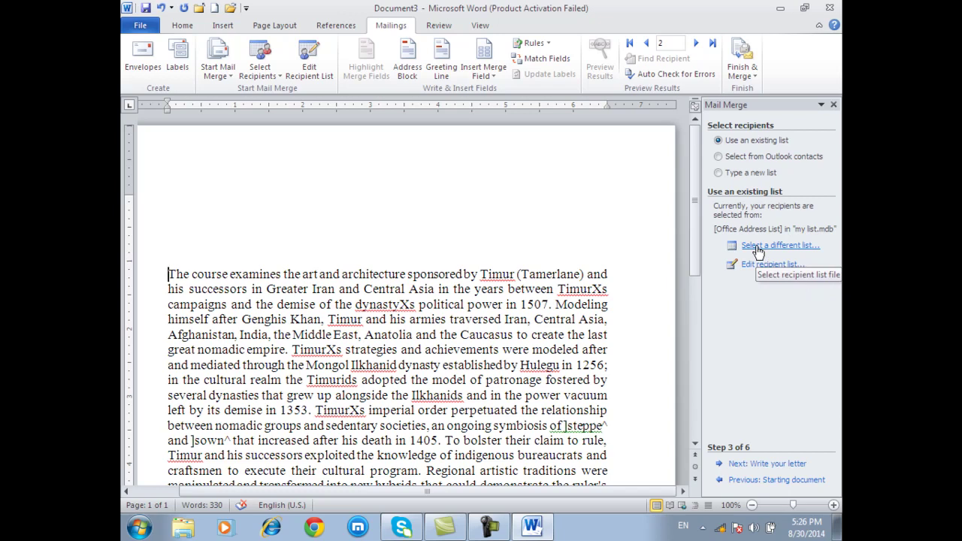
- Add an empty line above the letter text and advance to Write your letter
left_click(222, 204)
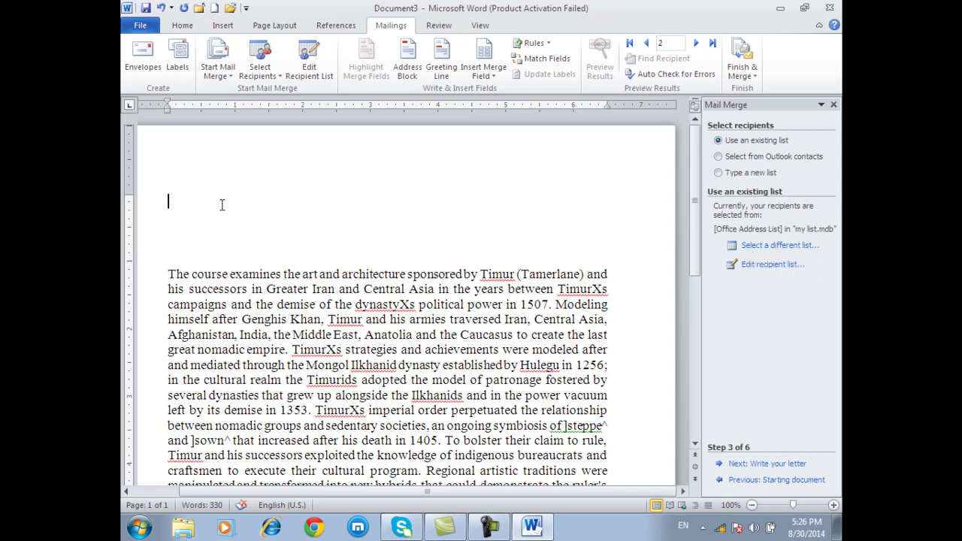
key("Return")
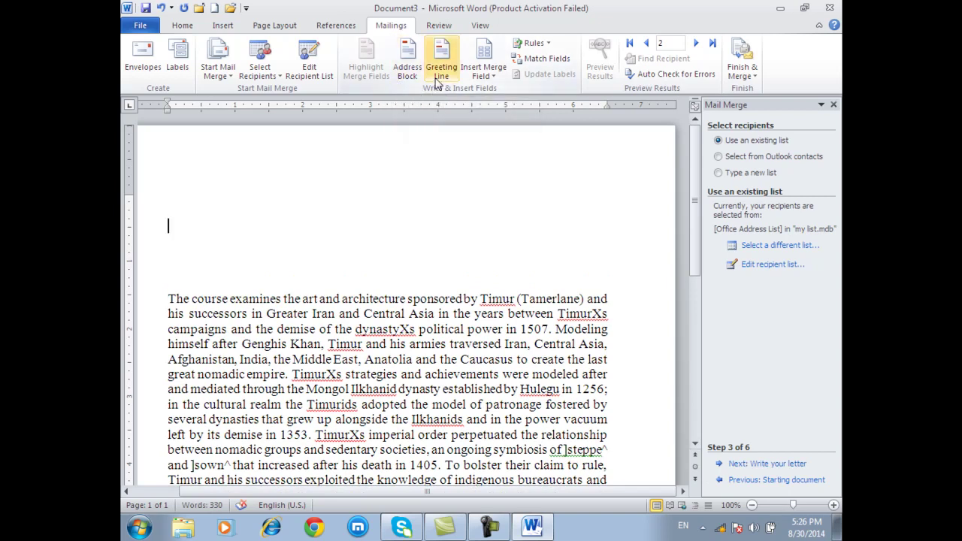
left_click(782, 463)
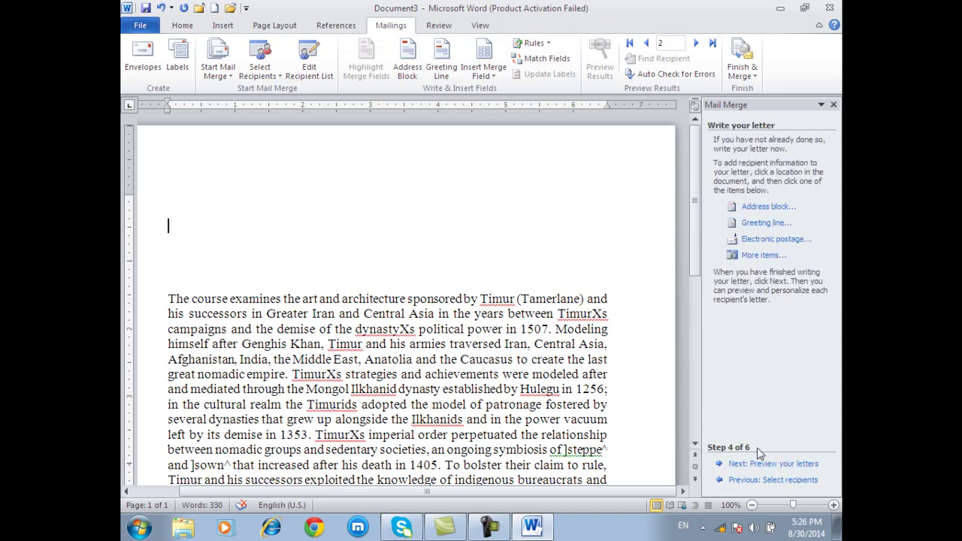
- Set the address block to family-name format with company and postal address, always including country
left_click(755, 210)
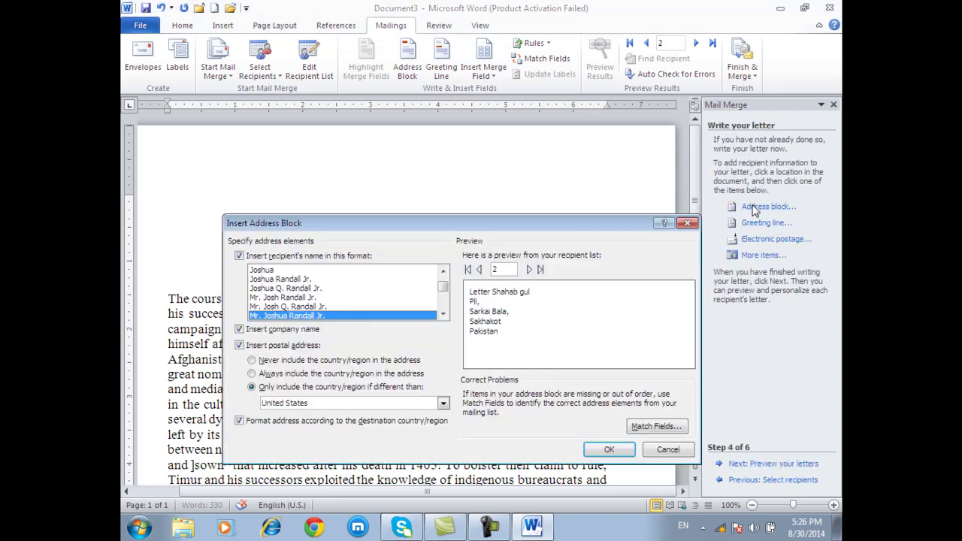
scroll(333, 304, "down", 2)
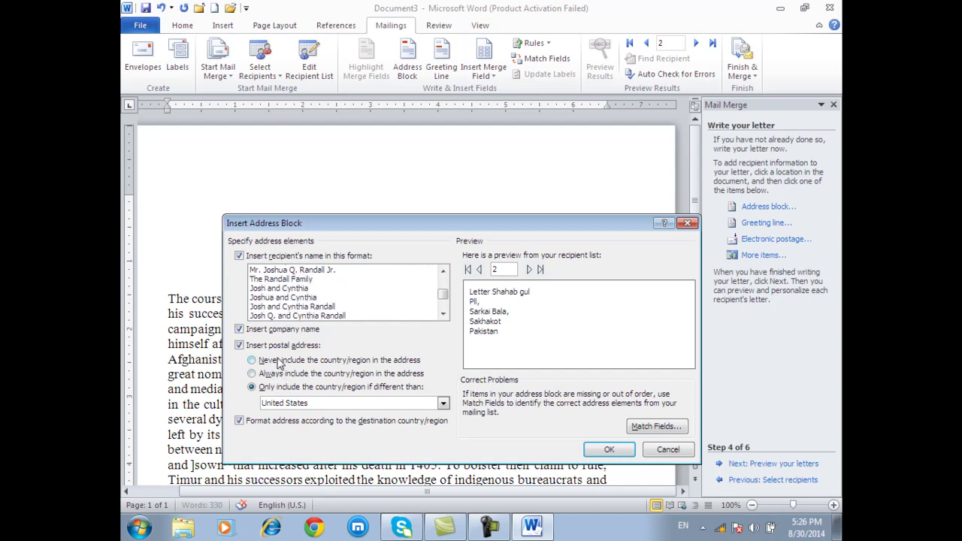
left_click(239, 345)
left_click(239, 329)
left_click(240, 421)
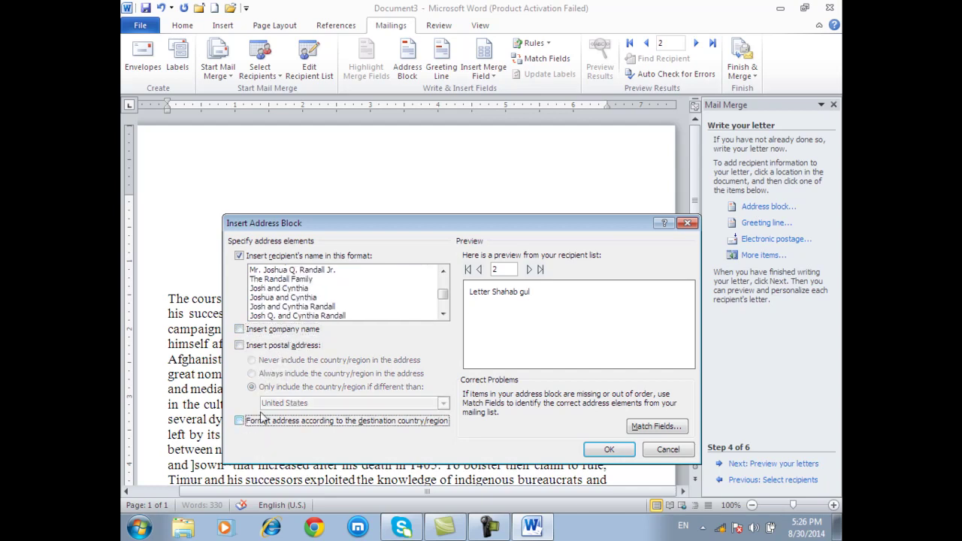
left_click(285, 298)
left_click(290, 307)
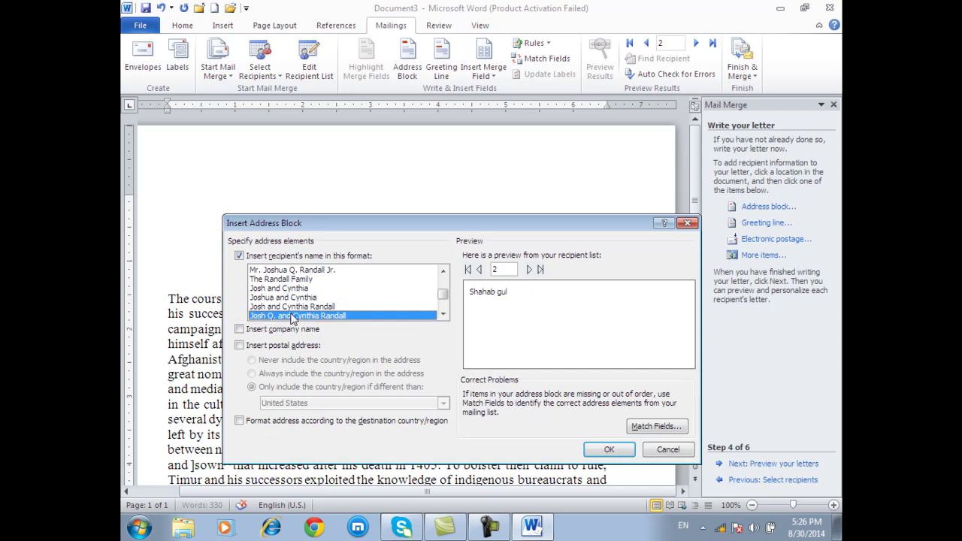
scroll(290, 311, "down", 2)
left_click(293, 307)
left_click(289, 281)
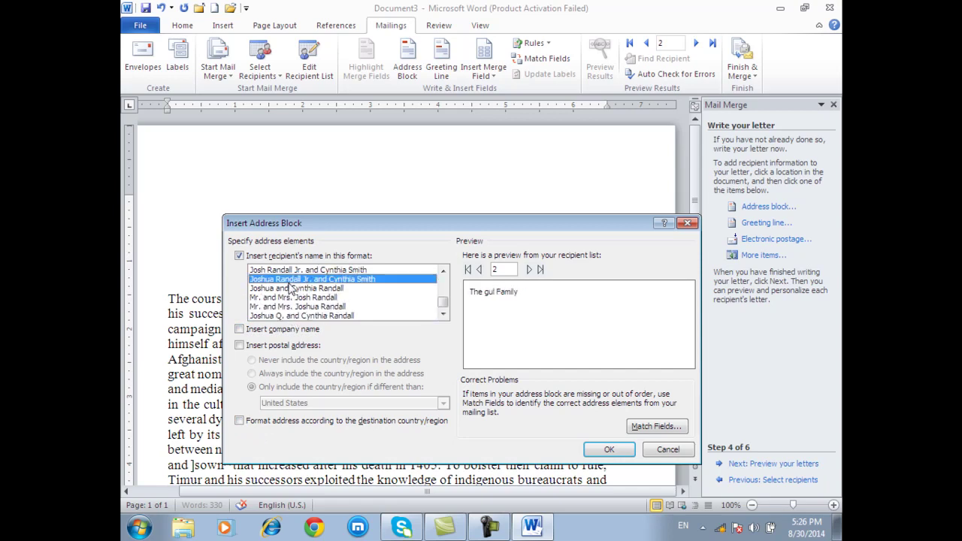
left_click(245, 422)
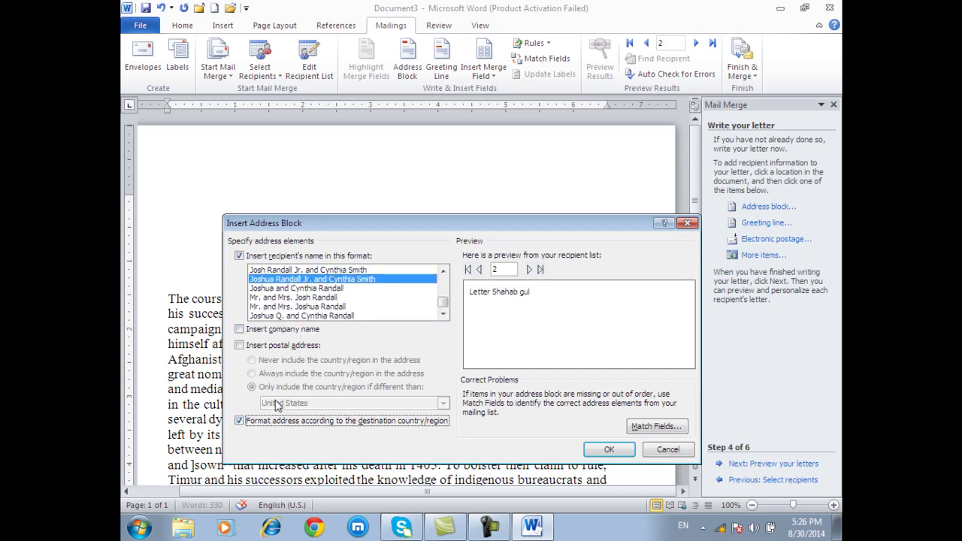
left_click(247, 423)
left_click(240, 346)
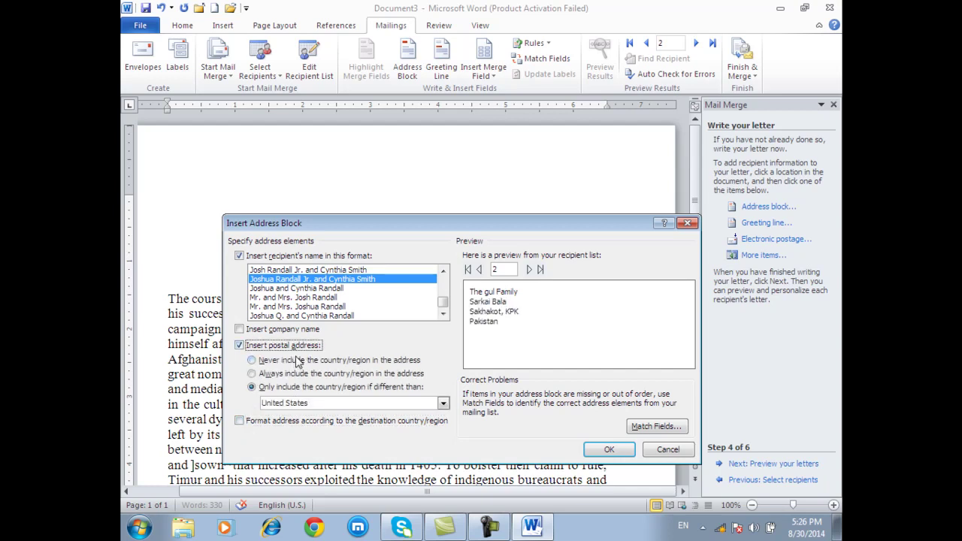
left_click(297, 359)
left_click(291, 375)
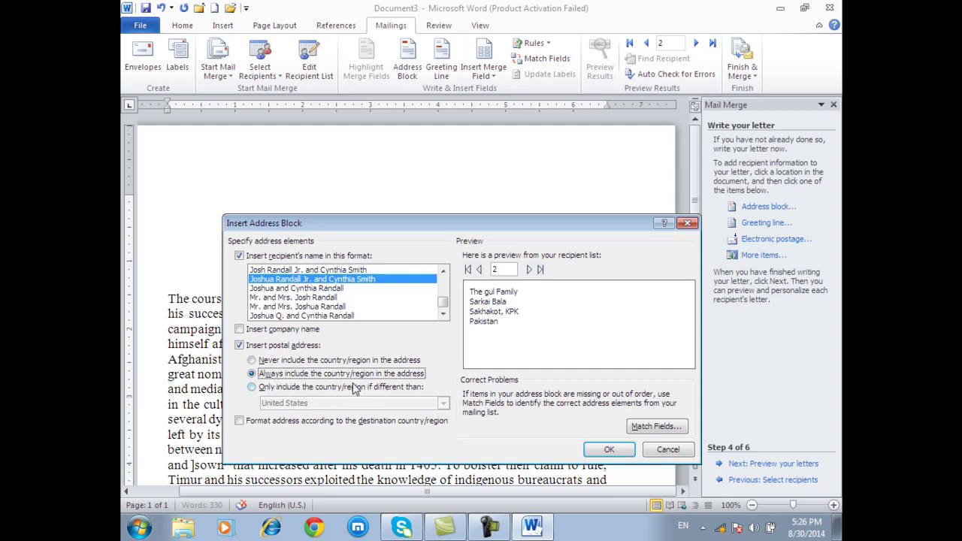
left_click(260, 334)
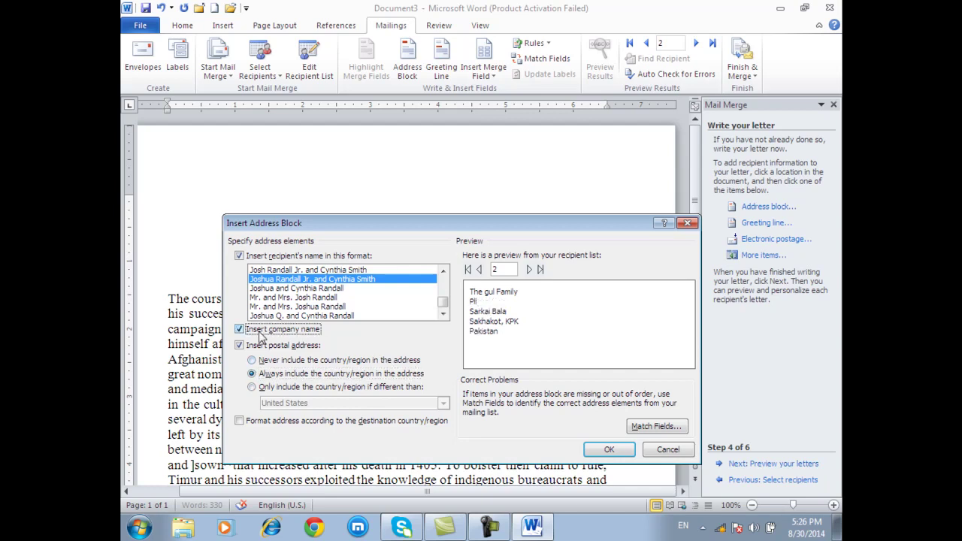
- Preview all three recipients' addresses, insert the address block, and add a line after it
left_click(480, 272)
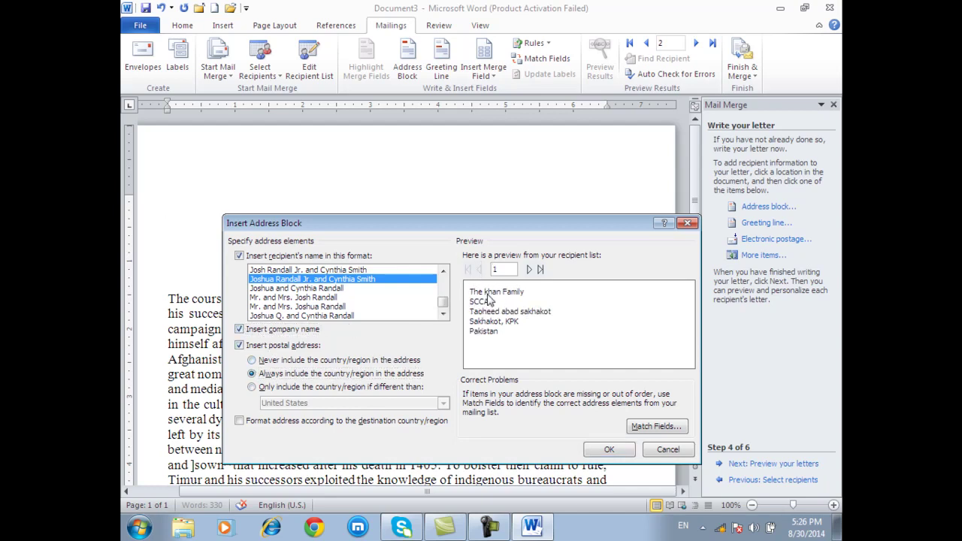
left_click(538, 270)
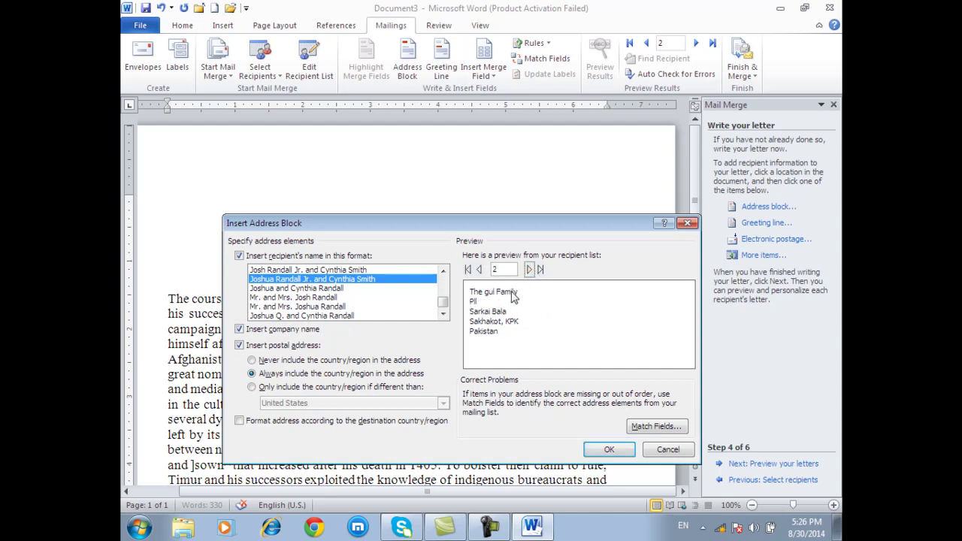
left_click(538, 269)
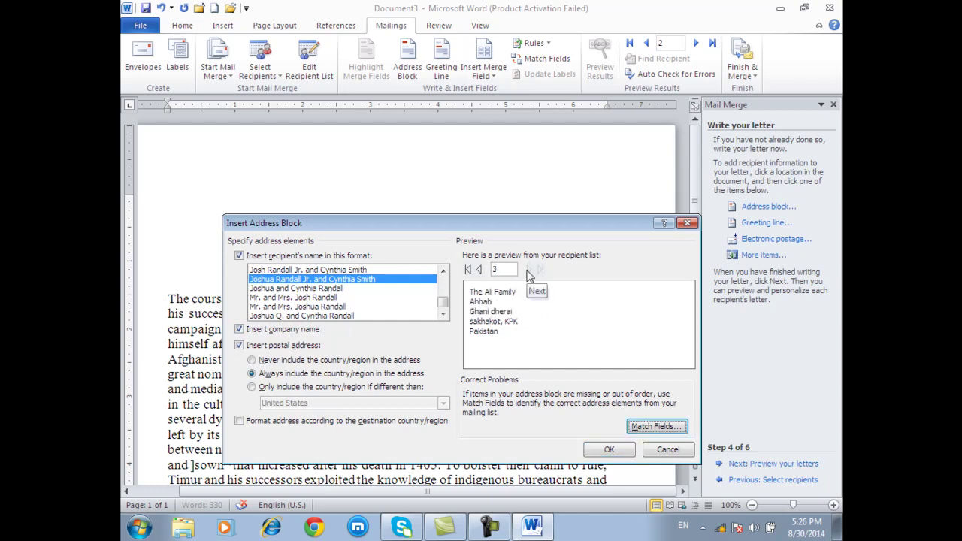
left_click(240, 348)
left_click(240, 348)
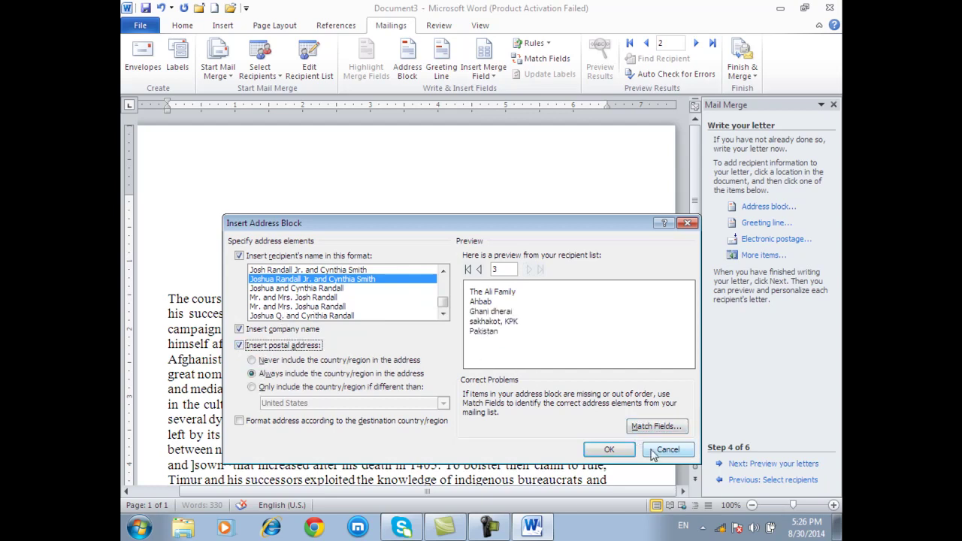
left_click(609, 450)
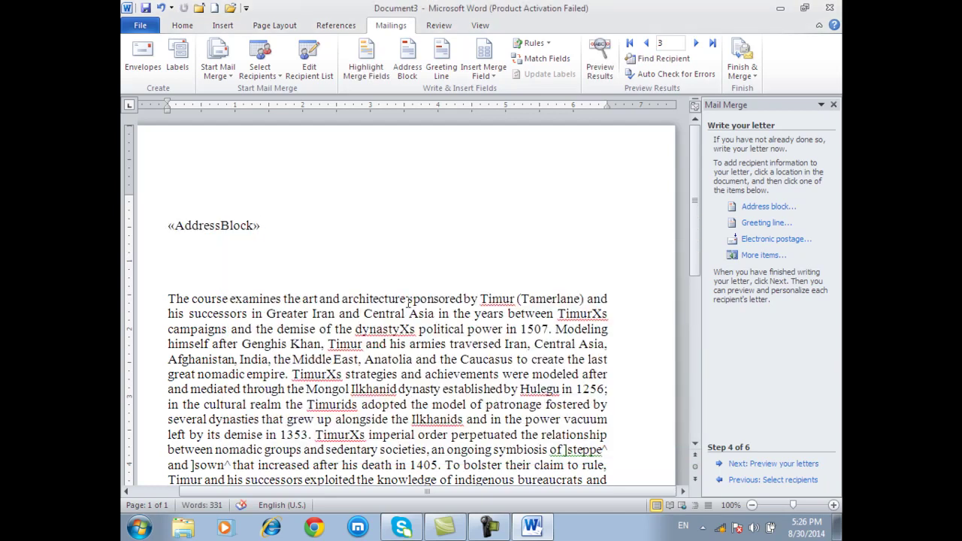
key("Return")
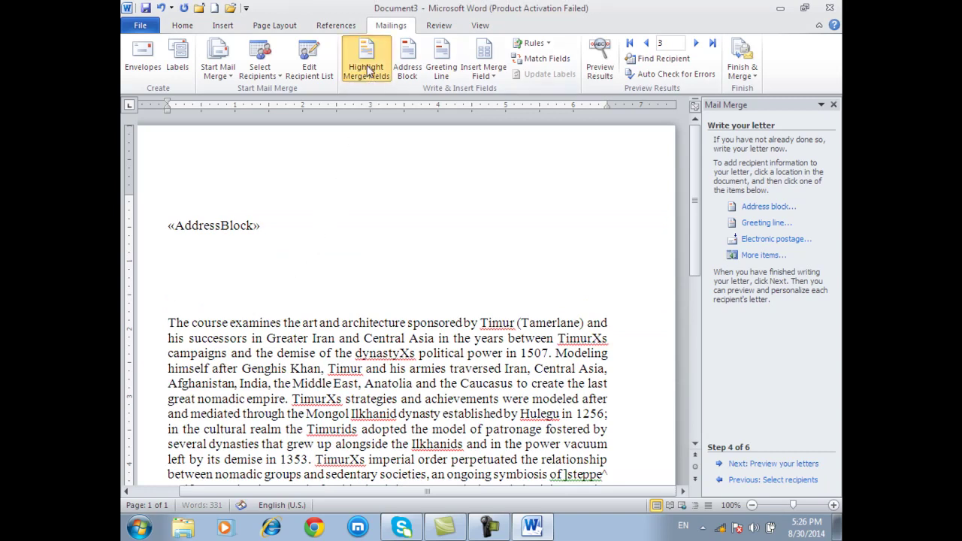
- Toggle merge field shading, then reopen and close the address block settings unchanged
left_click(367, 68)
left_click(367, 68)
left_click(367, 68)
left_click(368, 68)
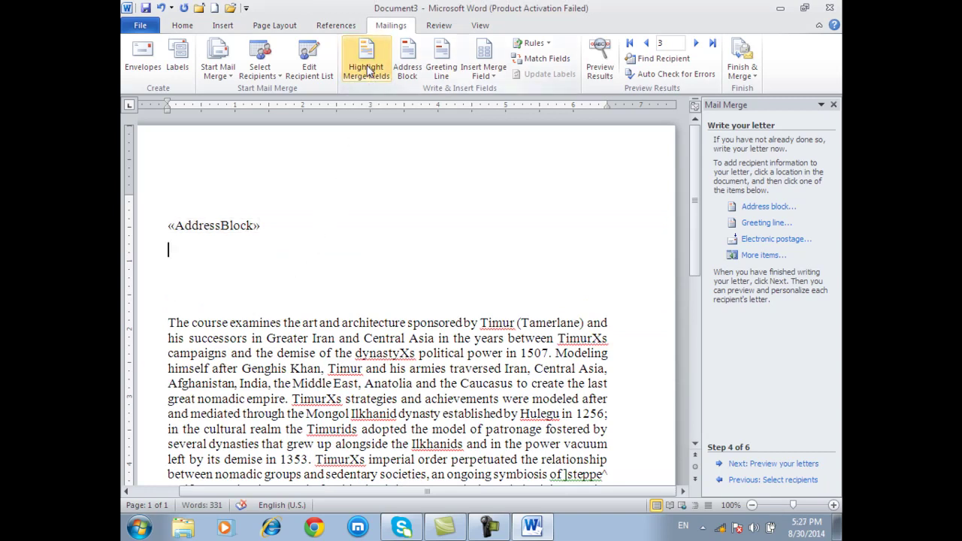
left_click(407, 70)
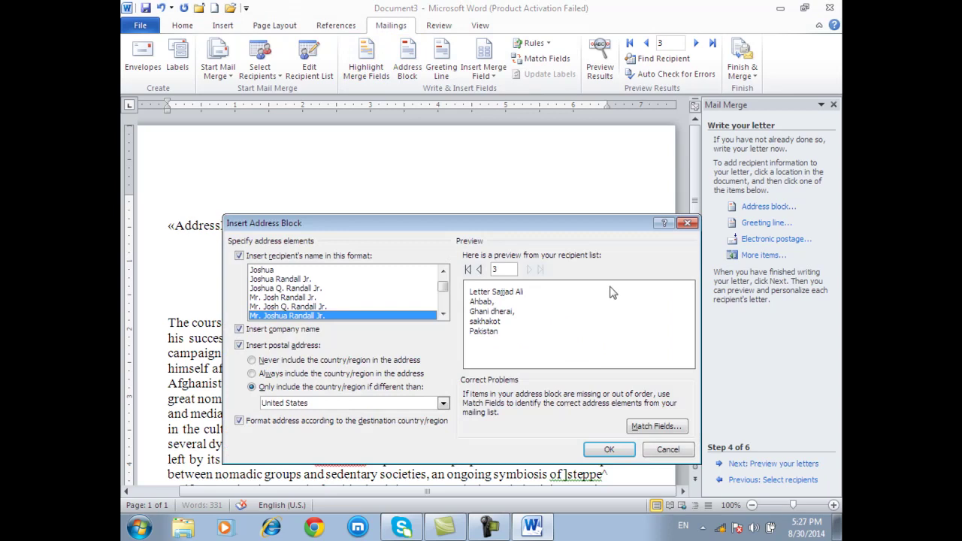
left_click(688, 223)
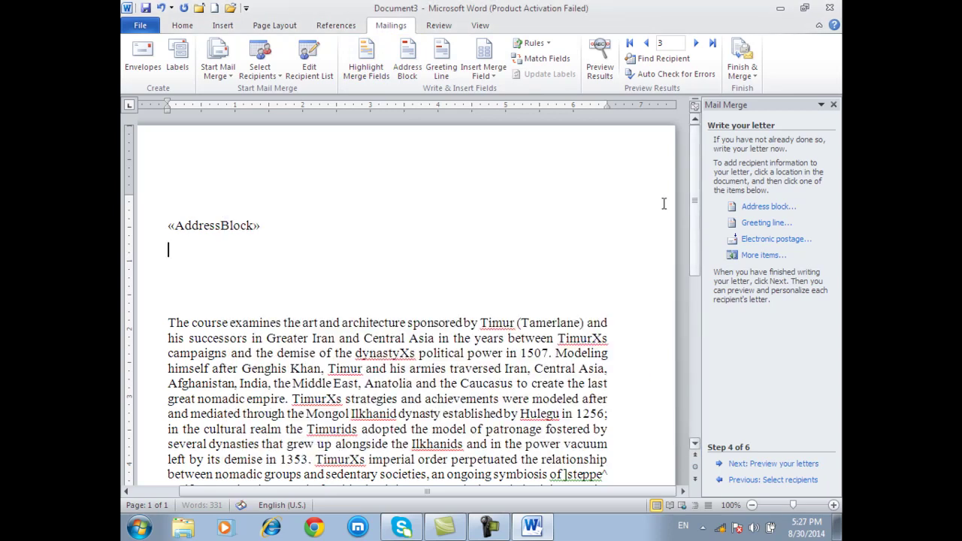
- Insert a 'Dear' first-and-last-name greeting line with 'Dear Sir or Madam,' fallback, then a new line
left_click(442, 67)
left_click(621, 146)
left_click(762, 225)
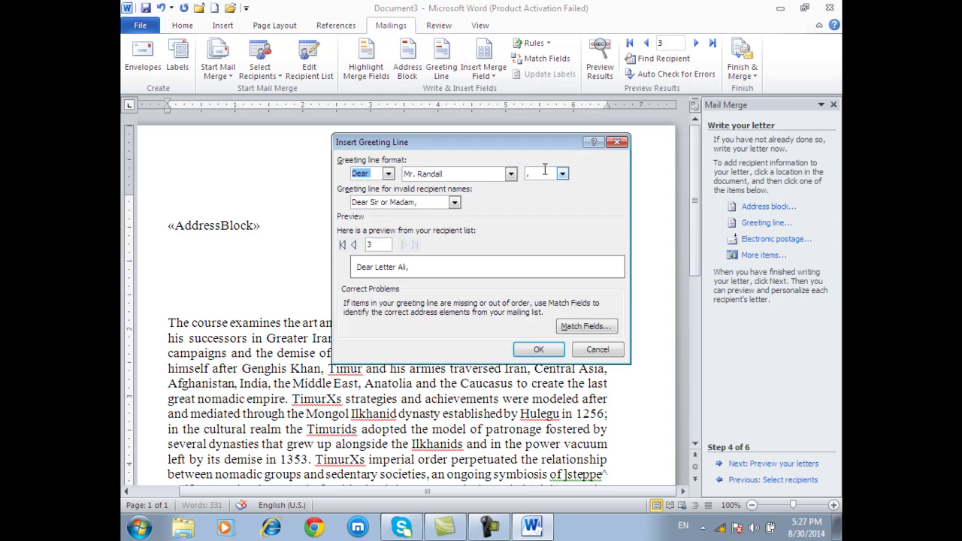
left_click(511, 174)
left_click(487, 207)
left_click(510, 174)
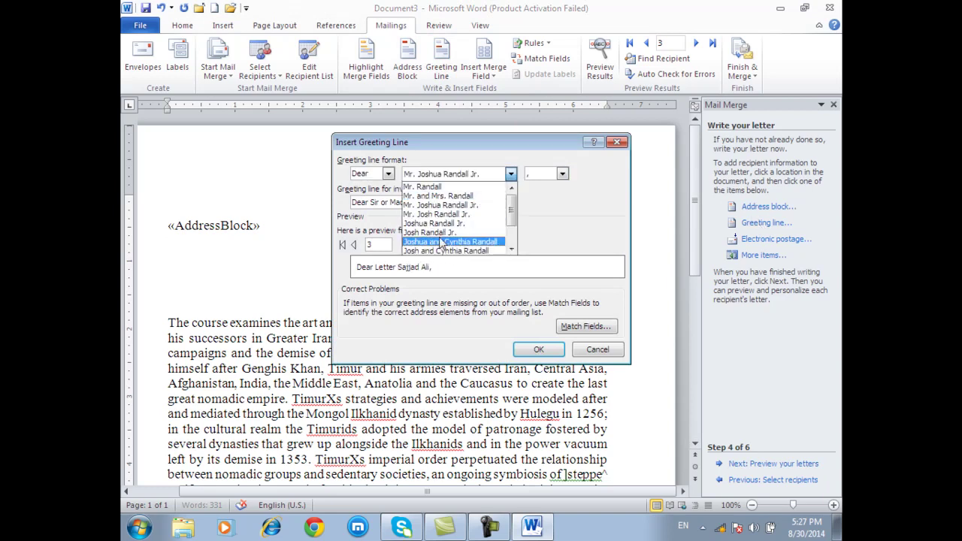
left_click(441, 241)
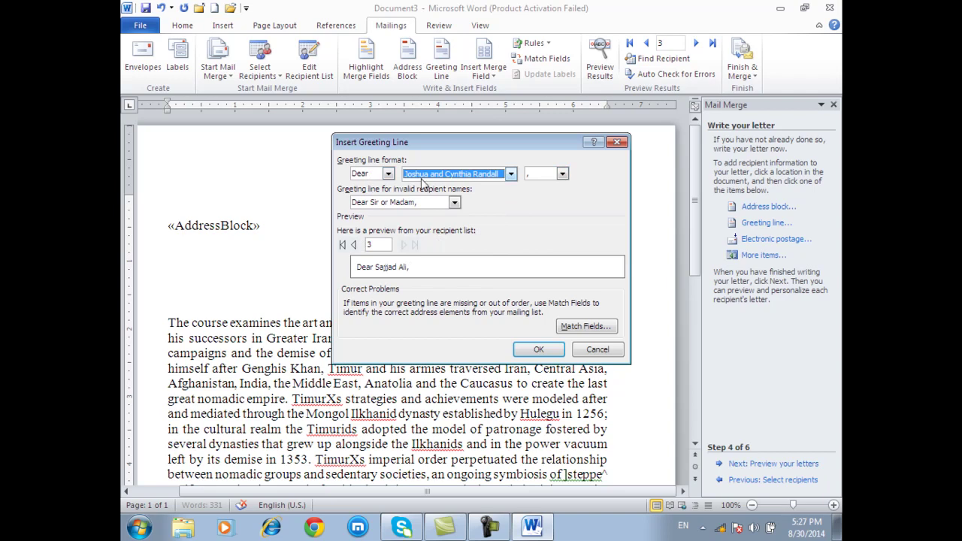
left_click(389, 173)
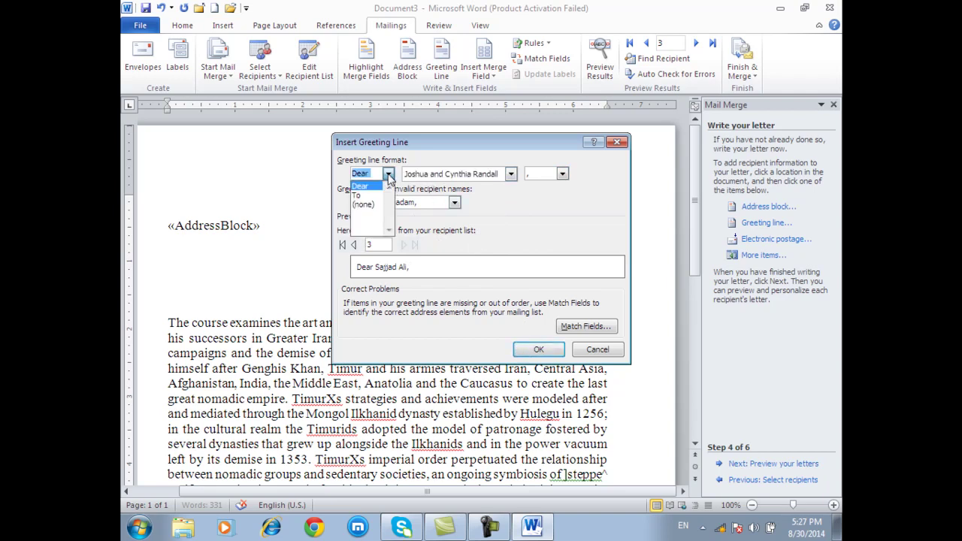
left_click(389, 174)
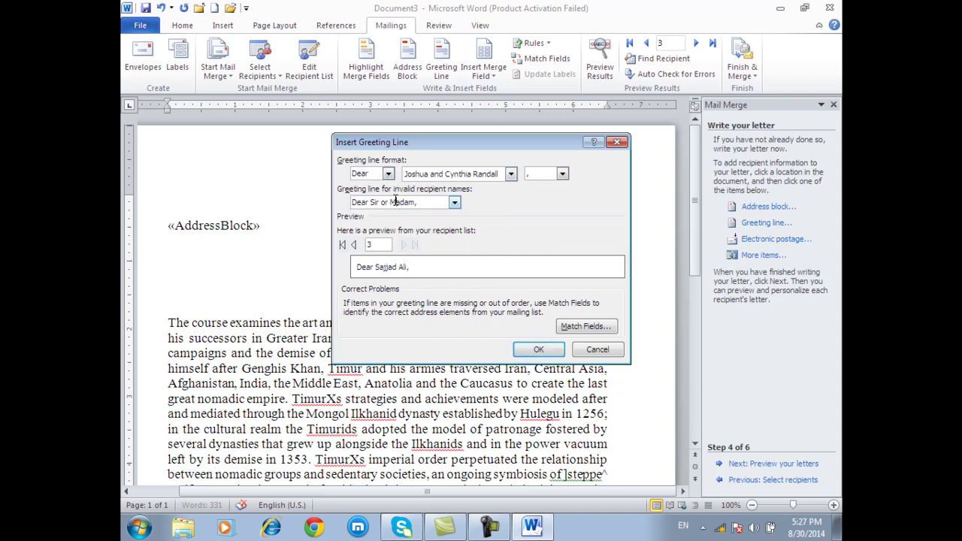
left_click(454, 203)
left_click(508, 212)
left_click(547, 351)
key("Return")
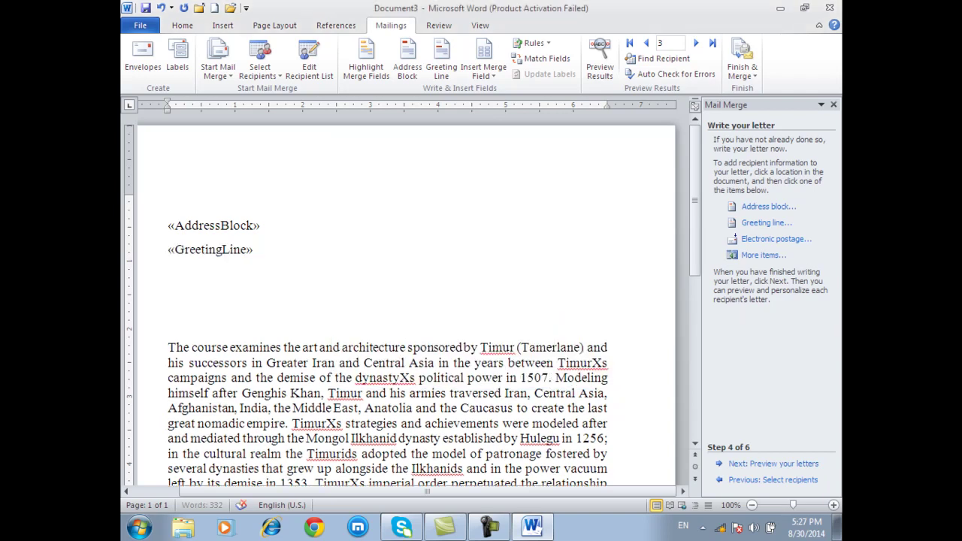
- Insert the Home Phone, Work Phone and E-mail Address merge fields below the greeting line
left_click(758, 256)
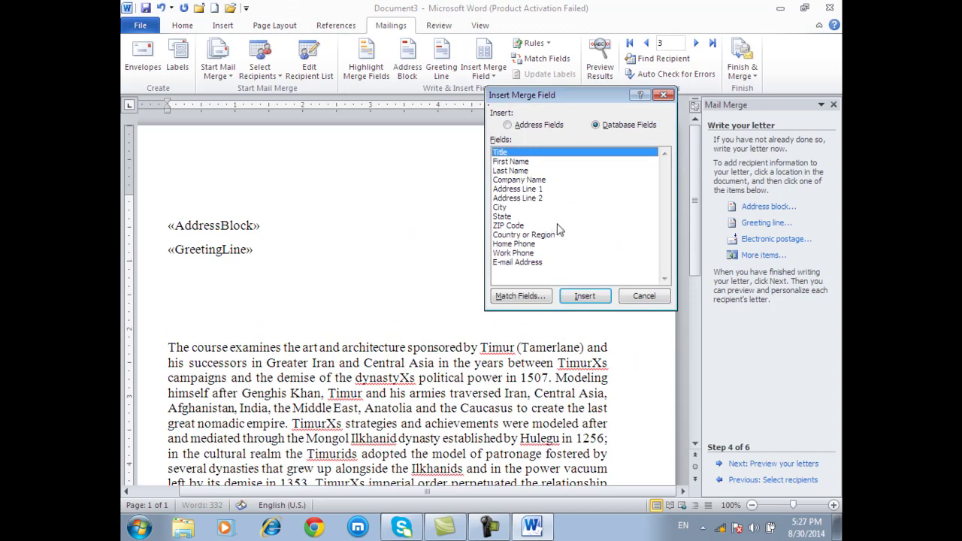
left_click(529, 245)
left_click(585, 297)
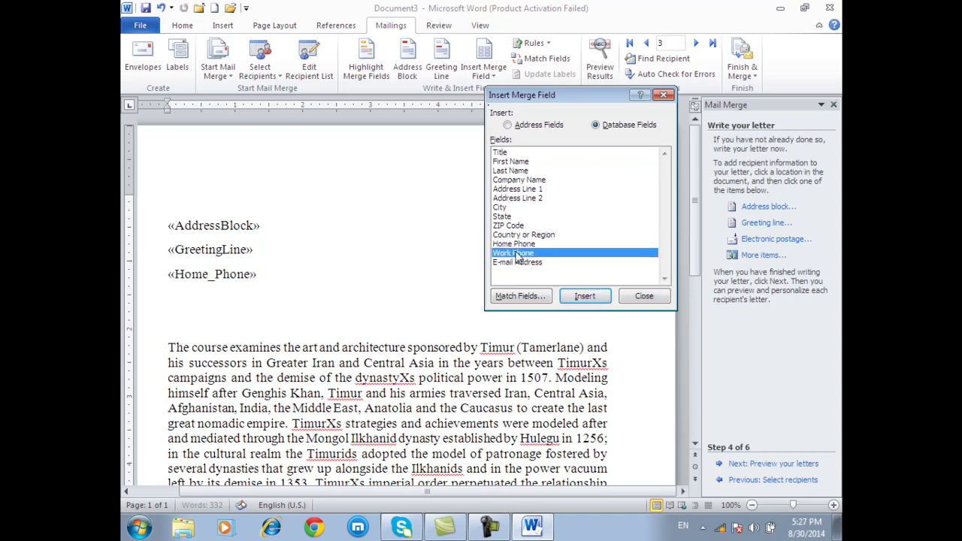
left_click(585, 296)
left_click(530, 262)
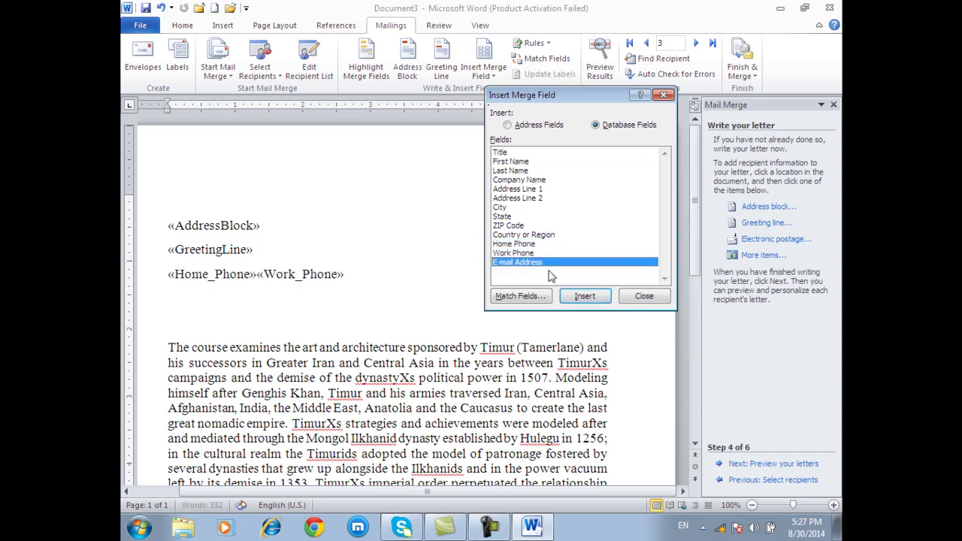
left_click(603, 298)
left_click(639, 298)
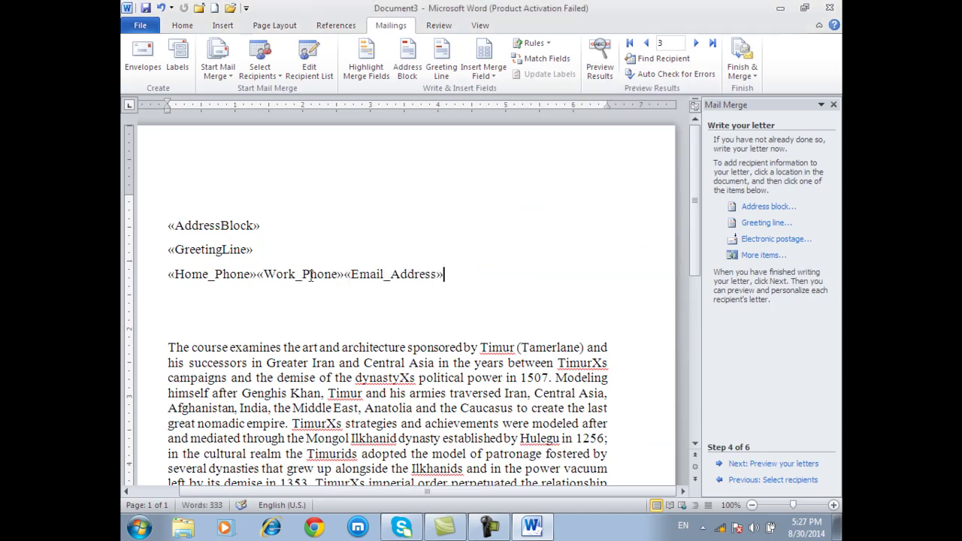
- Put the «Work_Phone» and «Email_Address» fields on their own lines
left_click(268, 272)
key("Return")
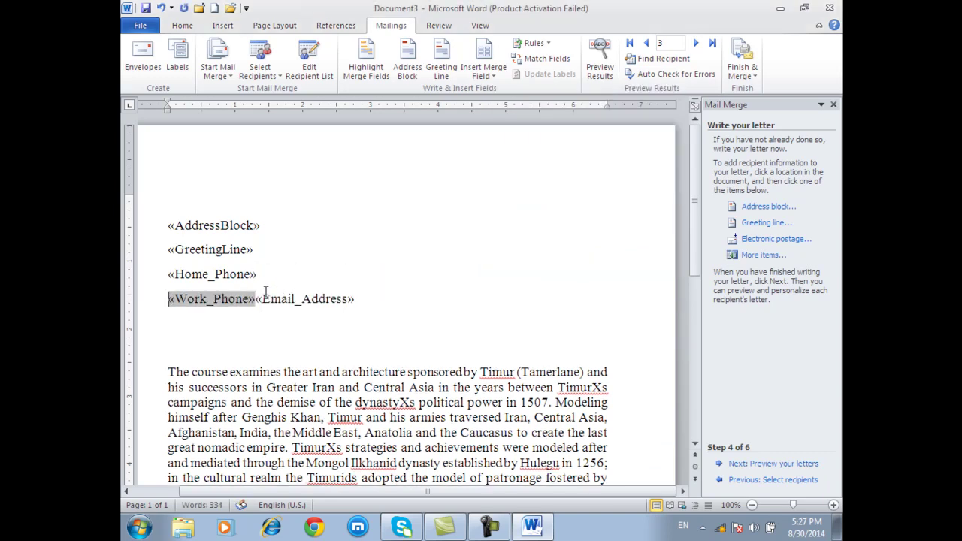
left_click(263, 299)
key("Return")
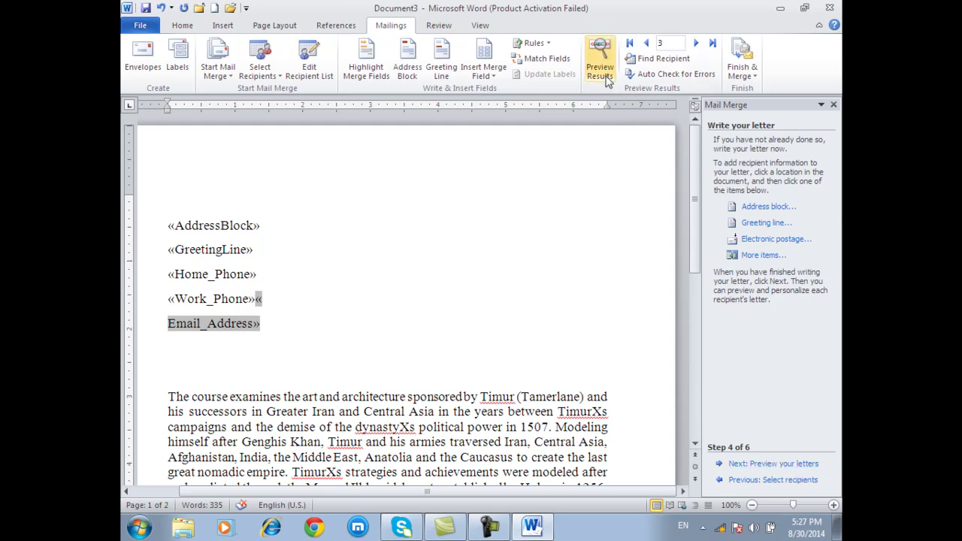
- Advance the mail merge to previewing the letters with real recipient data
scroll(436, 283, "down", 2)
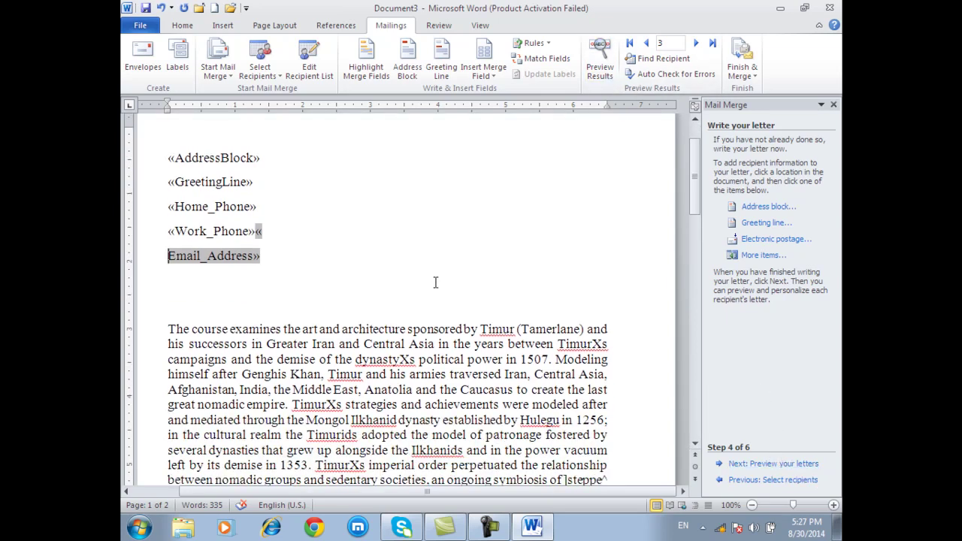
left_click(774, 464)
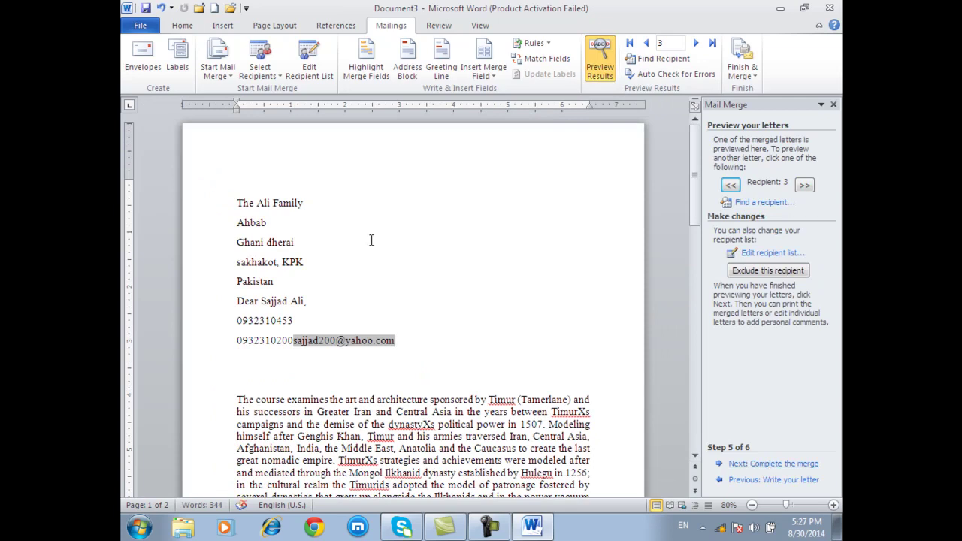
key("Return")
key("BackSpace")
- Browse back and forth through recipients 1 to 3, ending on the first recipient
left_click(647, 43)
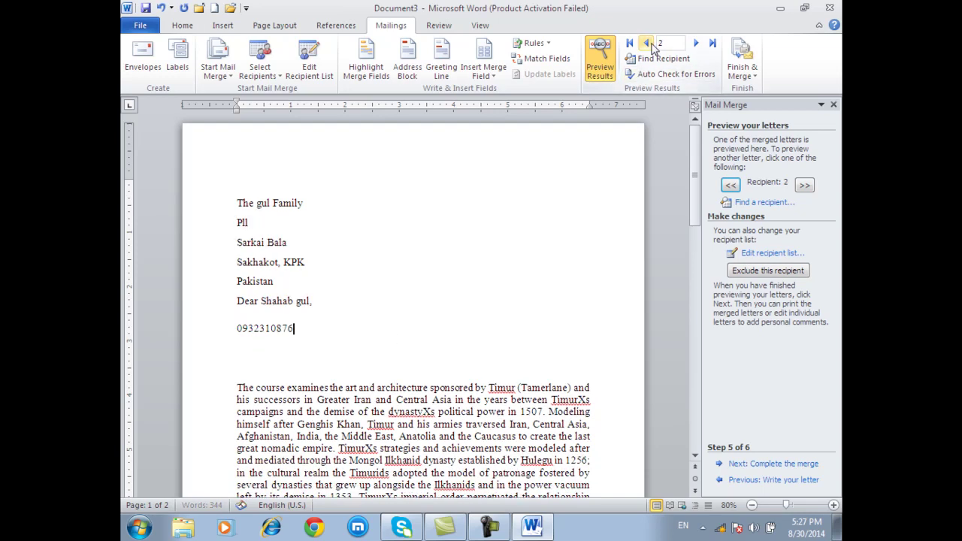
left_click(647, 43)
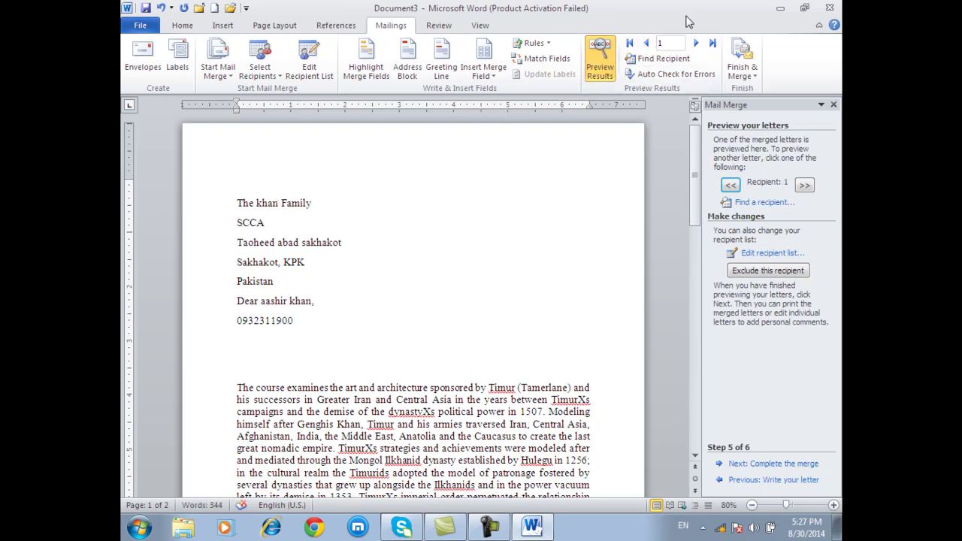
left_click(696, 43)
left_click(696, 43)
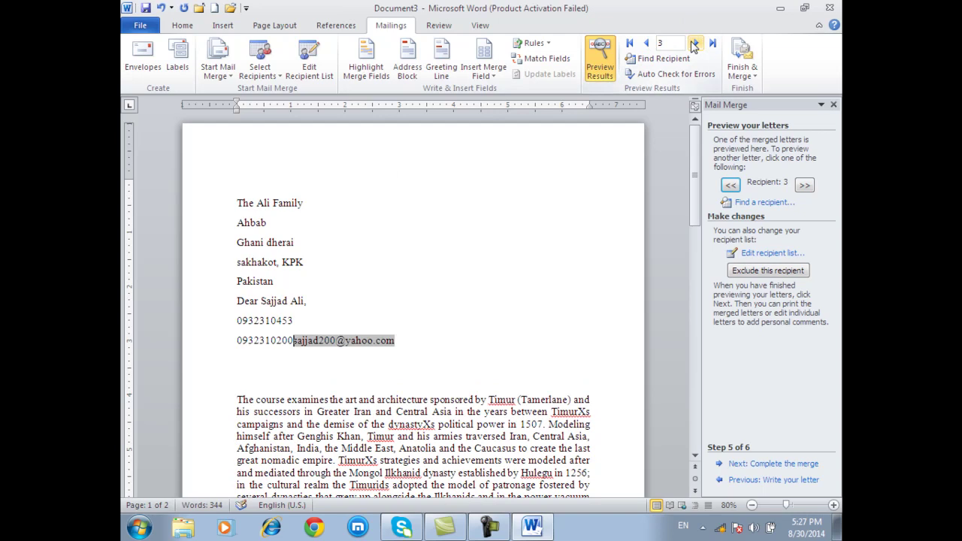
left_click(647, 43)
left_click(647, 43)
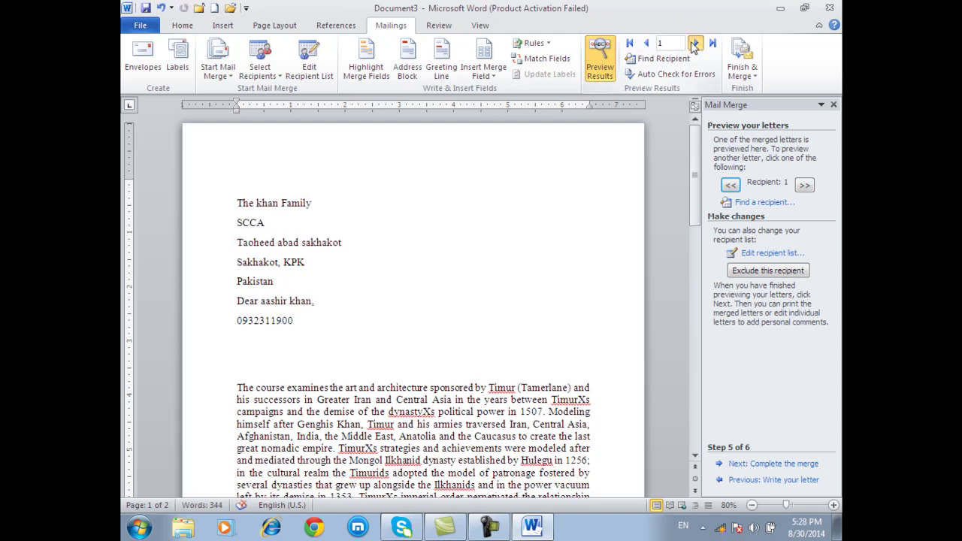
left_click(696, 43)
left_click(696, 42)
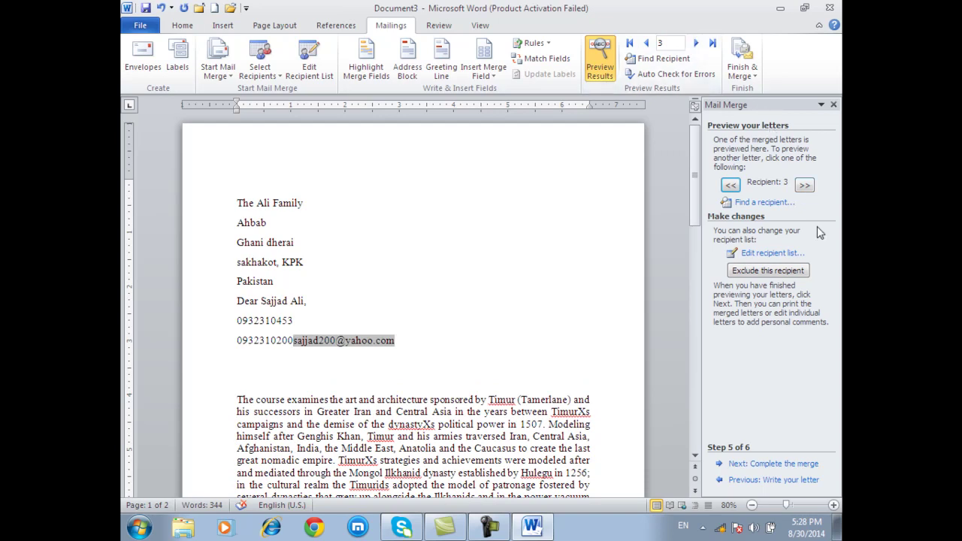
left_click(774, 277)
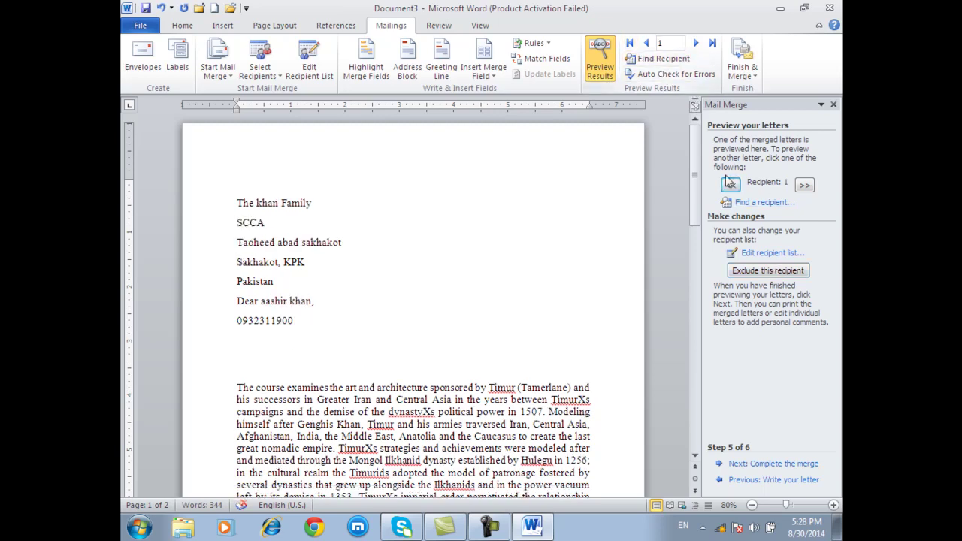
- Go to step 6 of 6 and choose to edit individual letters in a new document
left_click(782, 464)
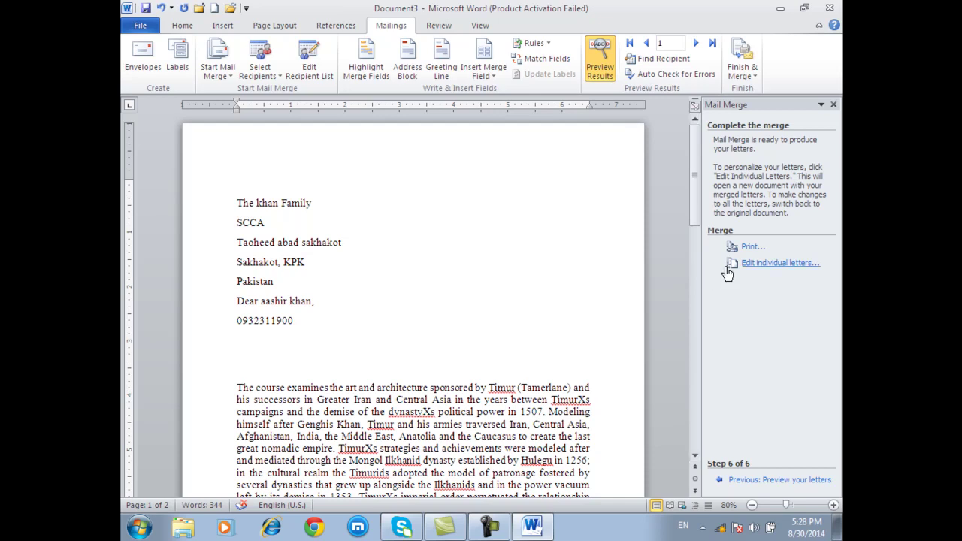
left_click(759, 267)
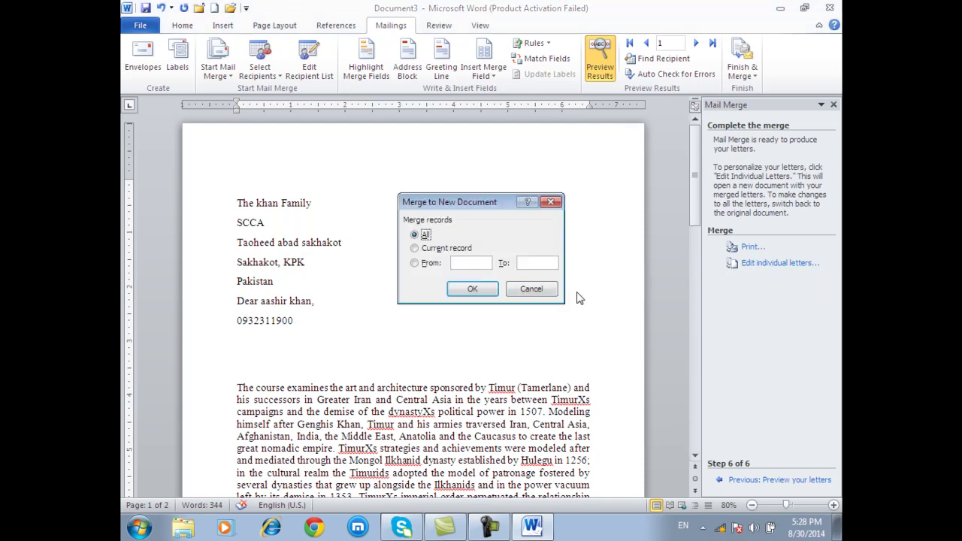
- Merge all records into the new Letters1 document
left_click(474, 290)
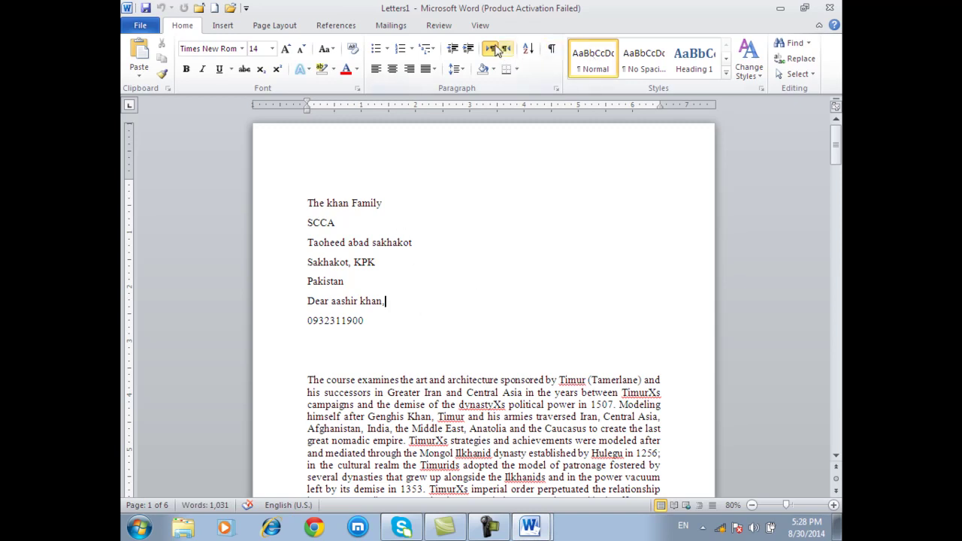
left_click(391, 25)
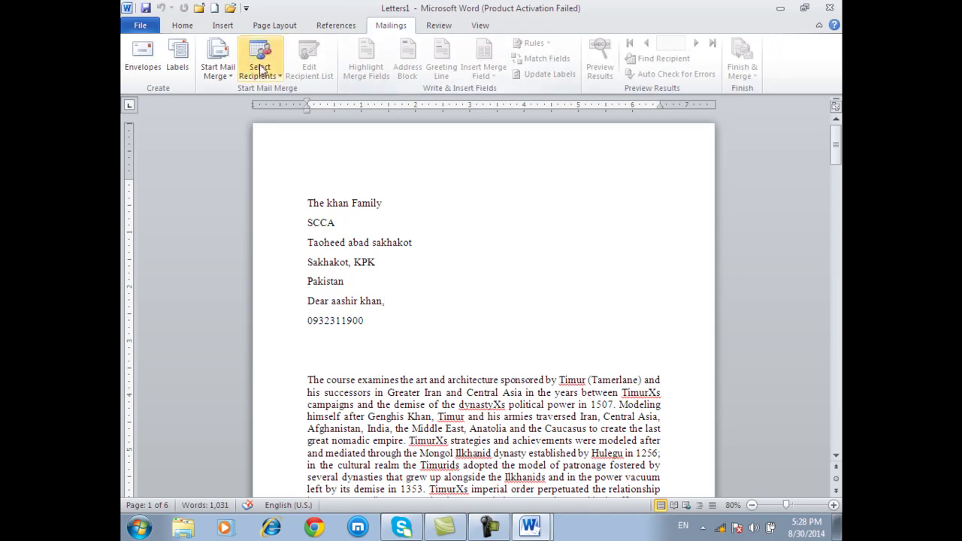
left_click(183, 26)
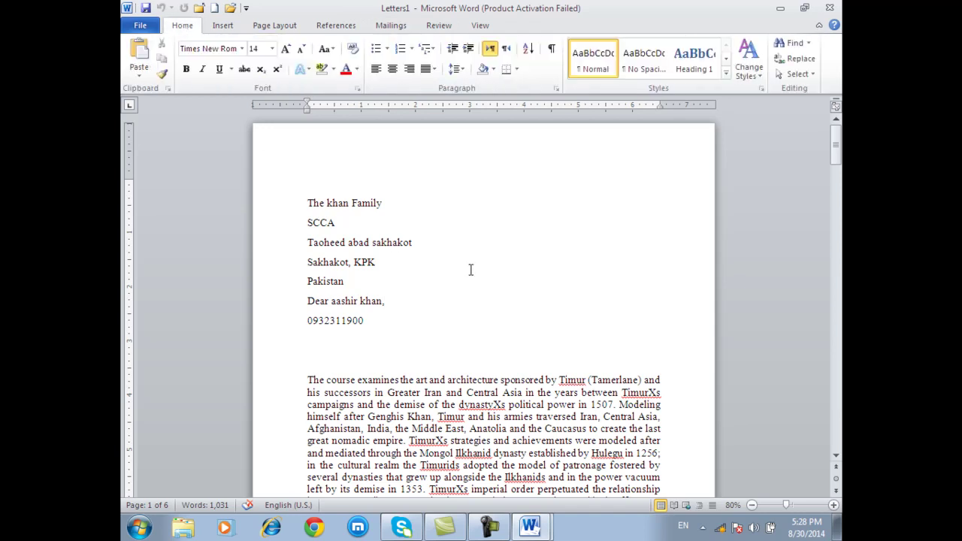
- Scroll through the six pages of merged letters and close Letters1
scroll(471, 270, "down", 15)
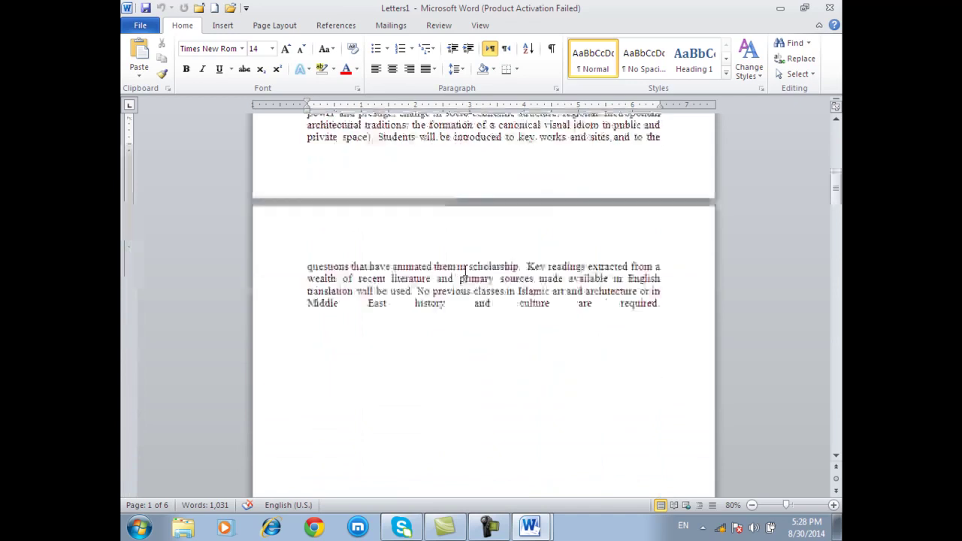
scroll(466, 263, "down", 10)
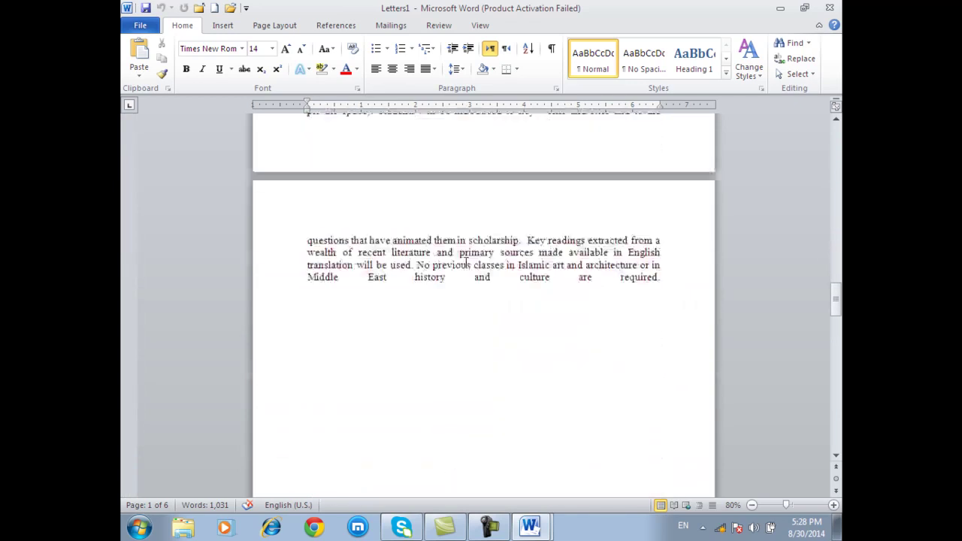
scroll(469, 259, "down", 5)
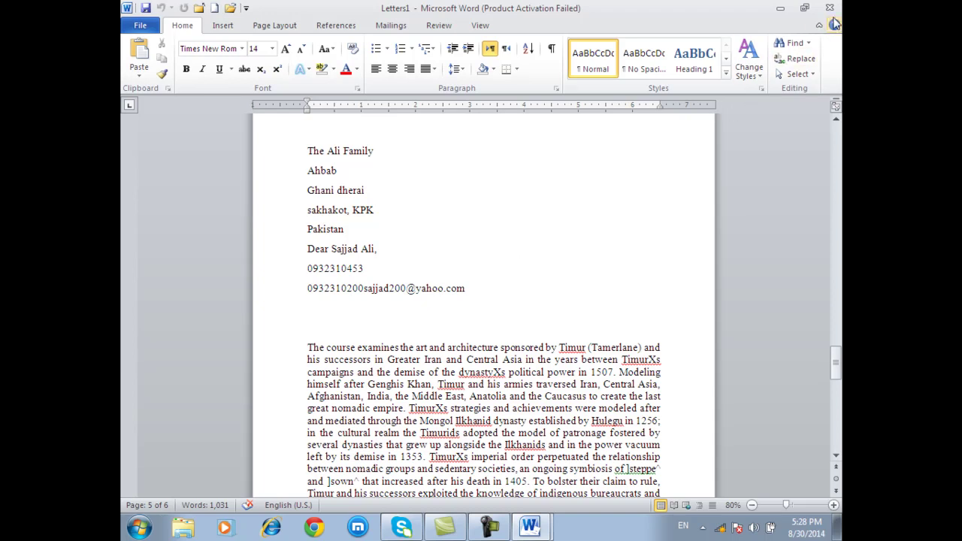
left_click(830, 9)
- Discard Letters1 without saving, preview recipient 3's letter, and open the Finish & Merge options
left_click(489, 279)
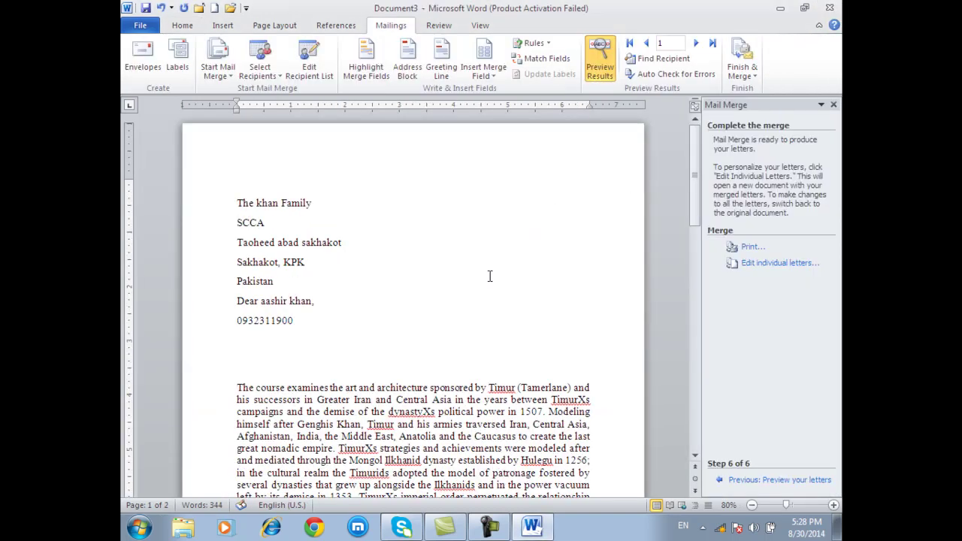
left_click(696, 43)
left_click(697, 43)
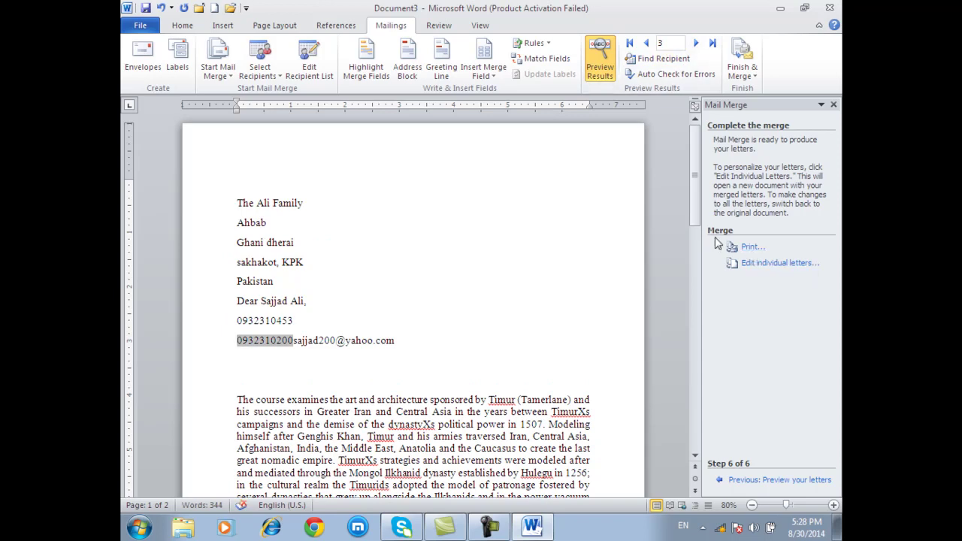
left_click(743, 67)
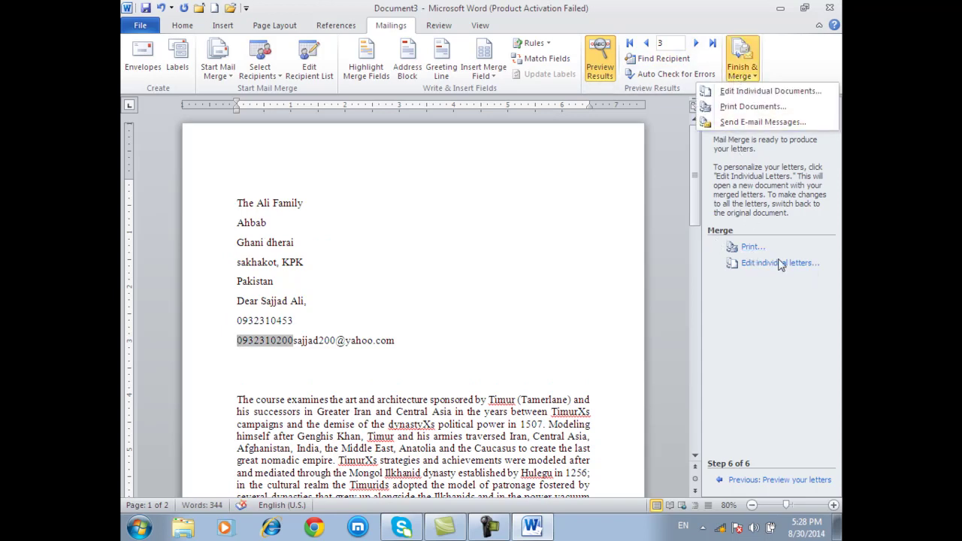
left_click(780, 263)
left_click(750, 80)
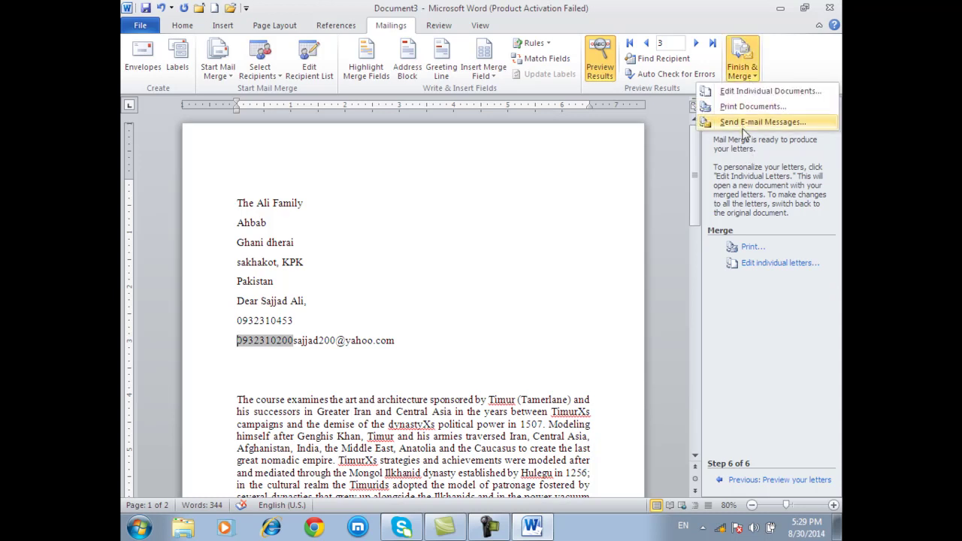